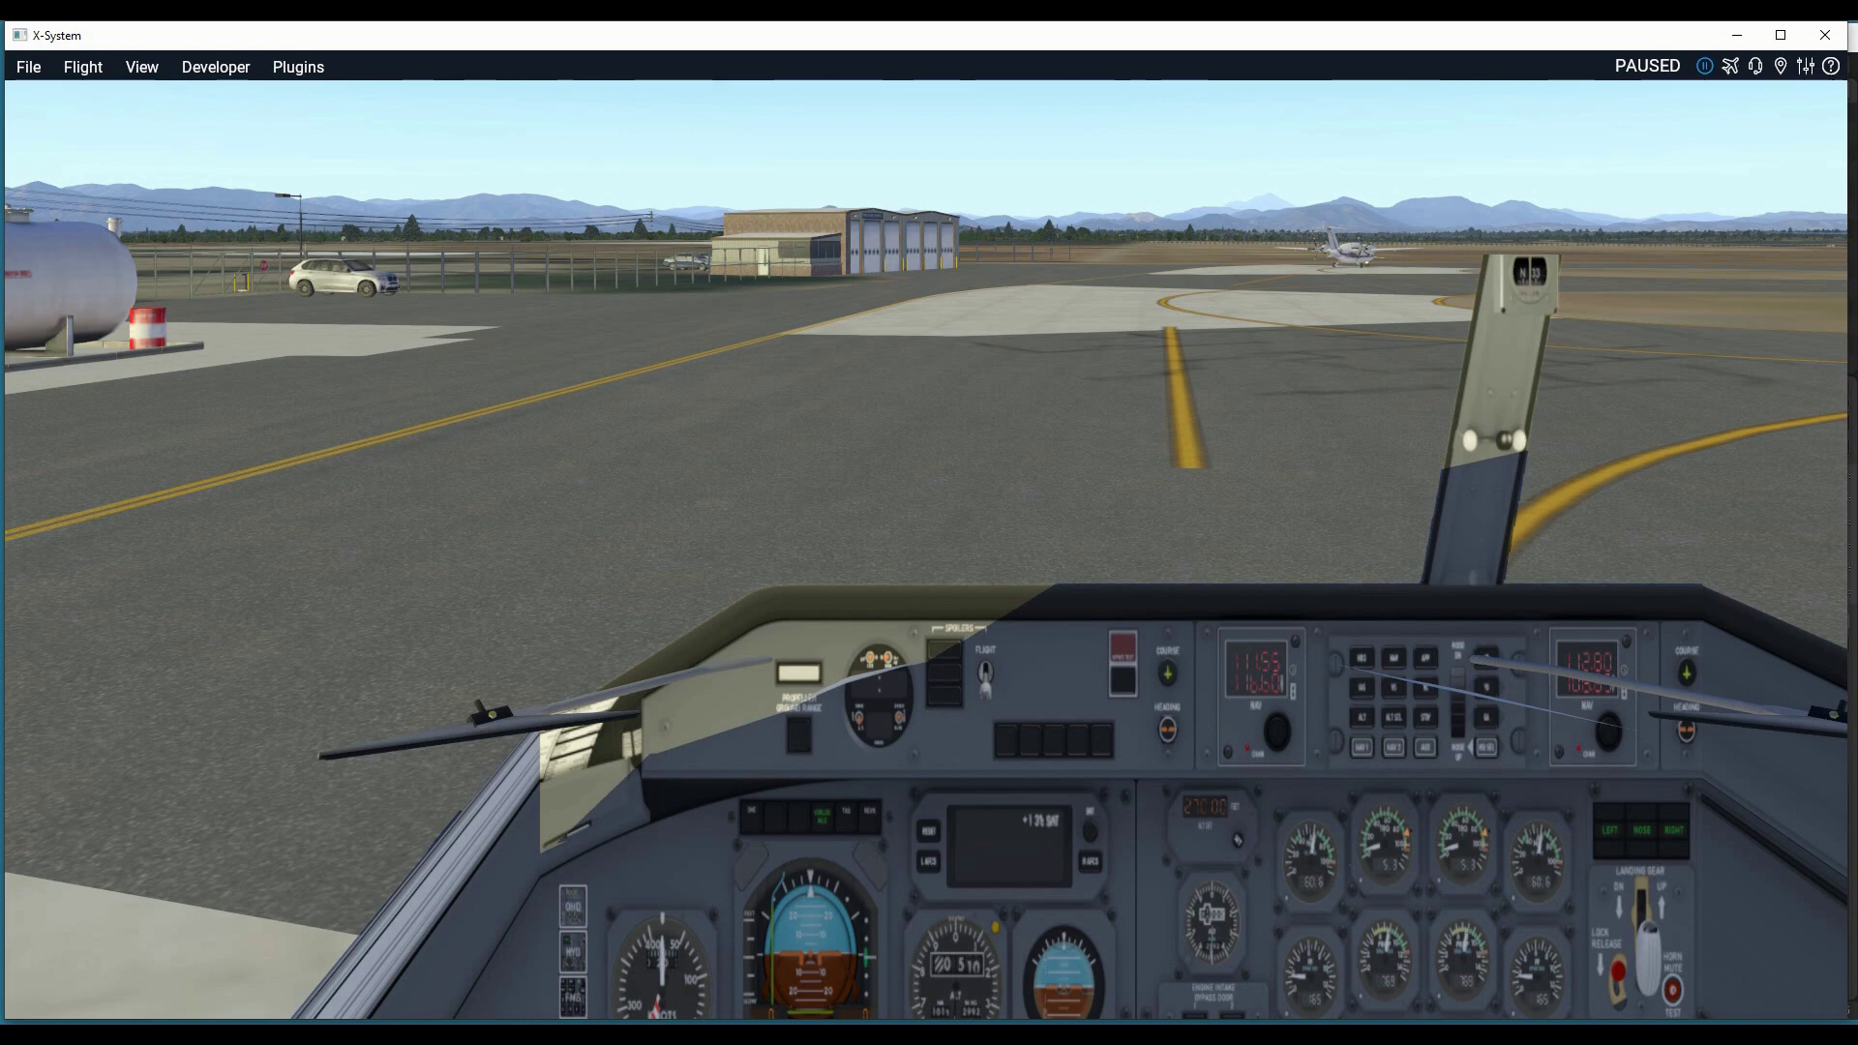
- Glance up and back down in the paused Dash 8 cockpit, then bring up Dash8_cockpit.blend in Blender
key("Up")
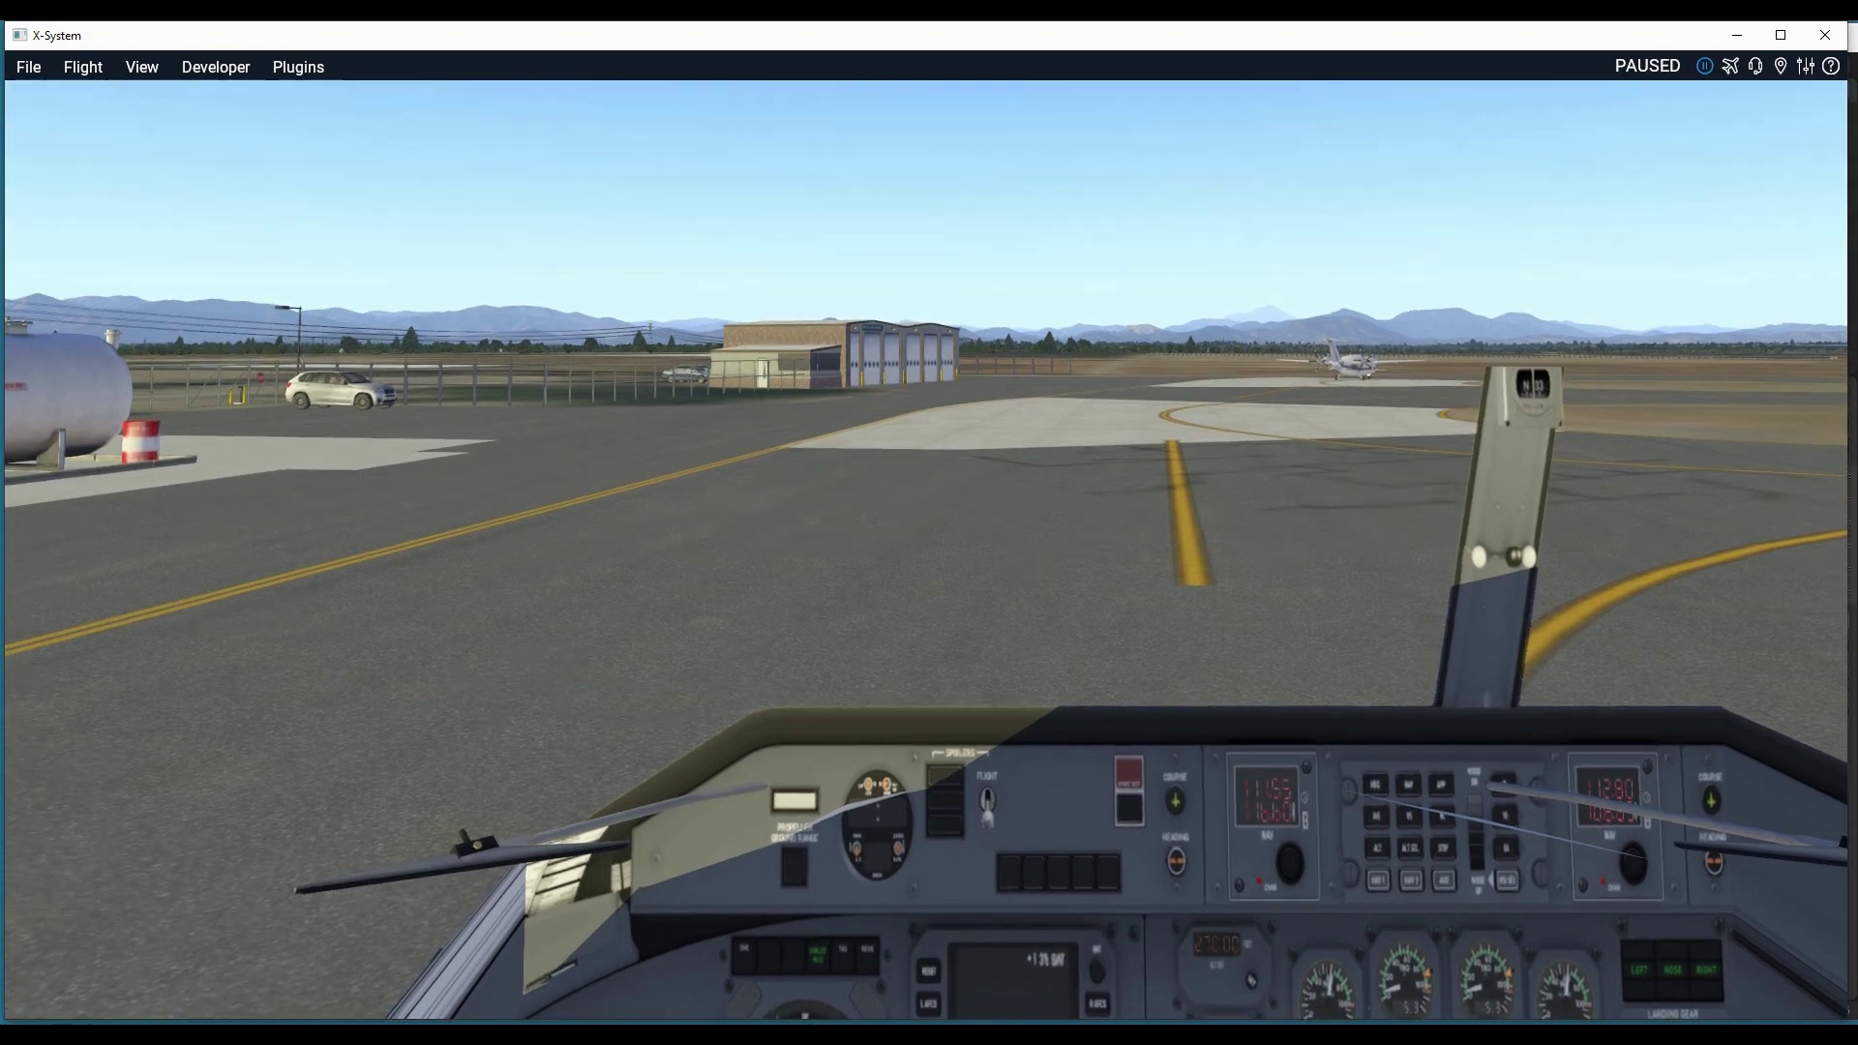
key("Down")
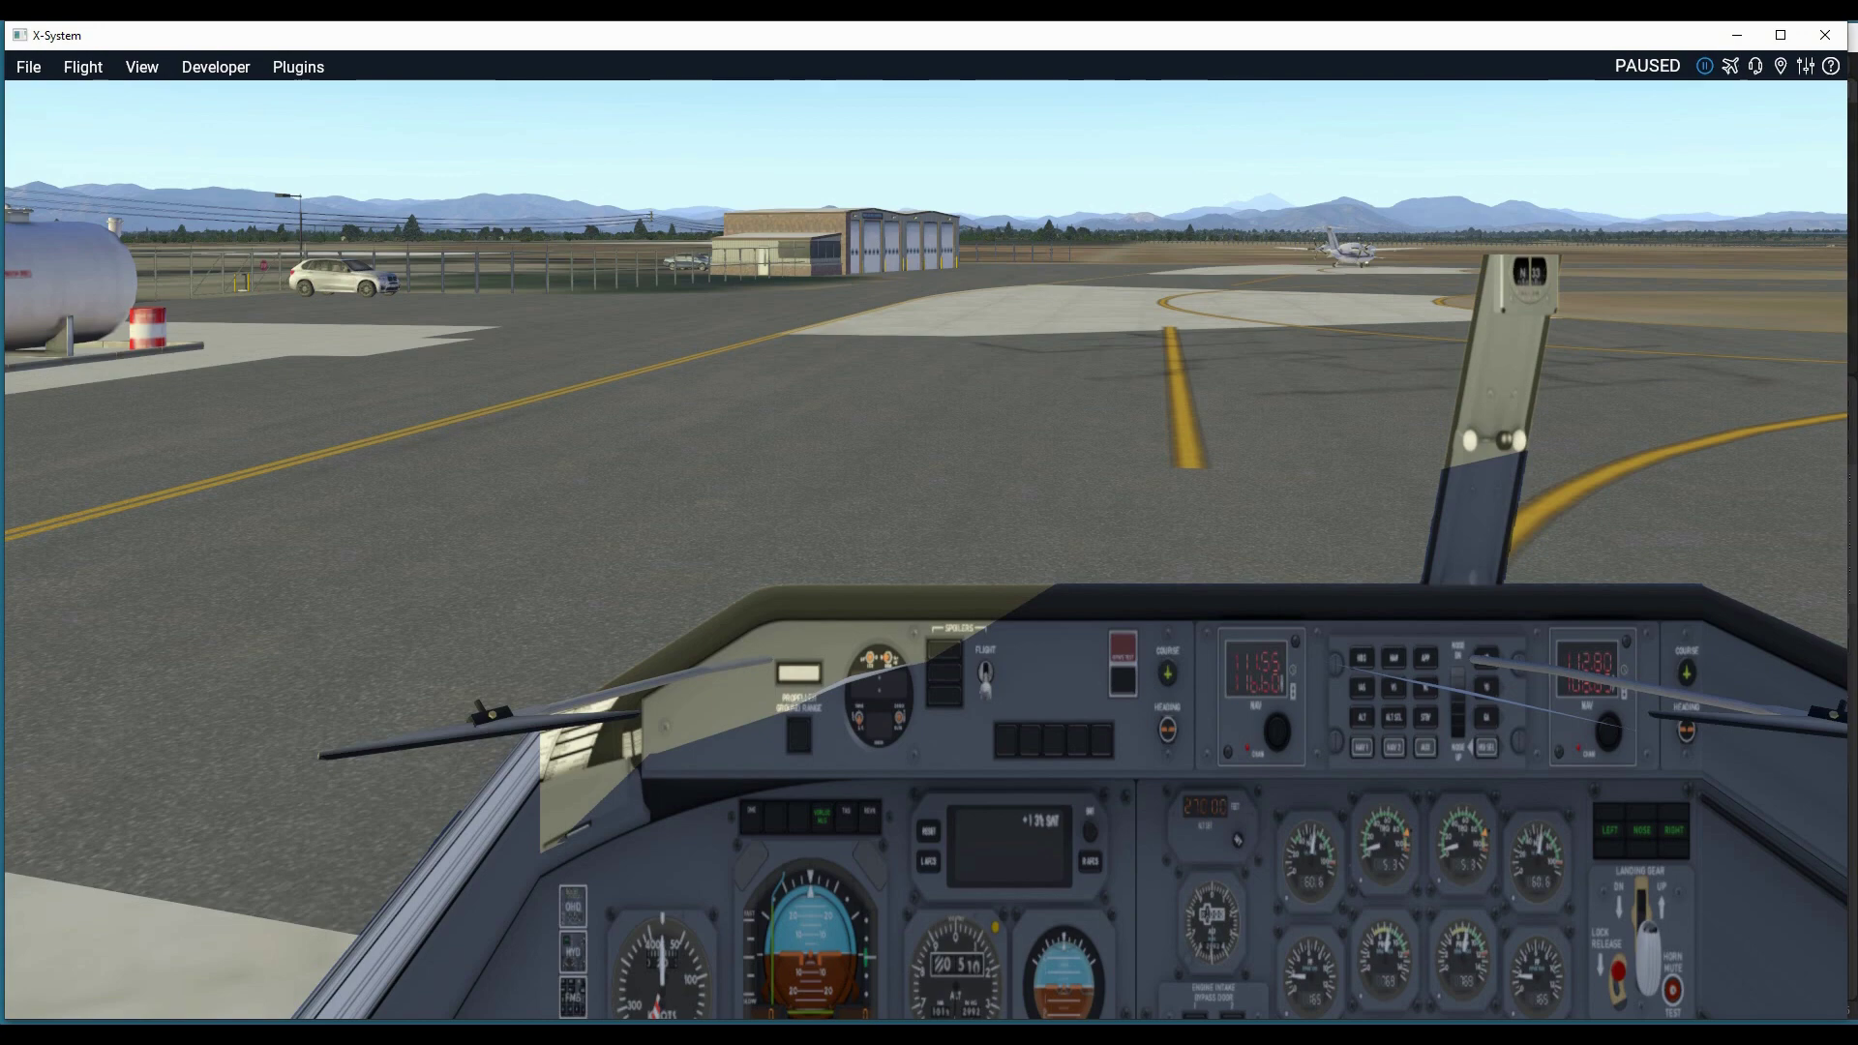
key("alt+Tab")
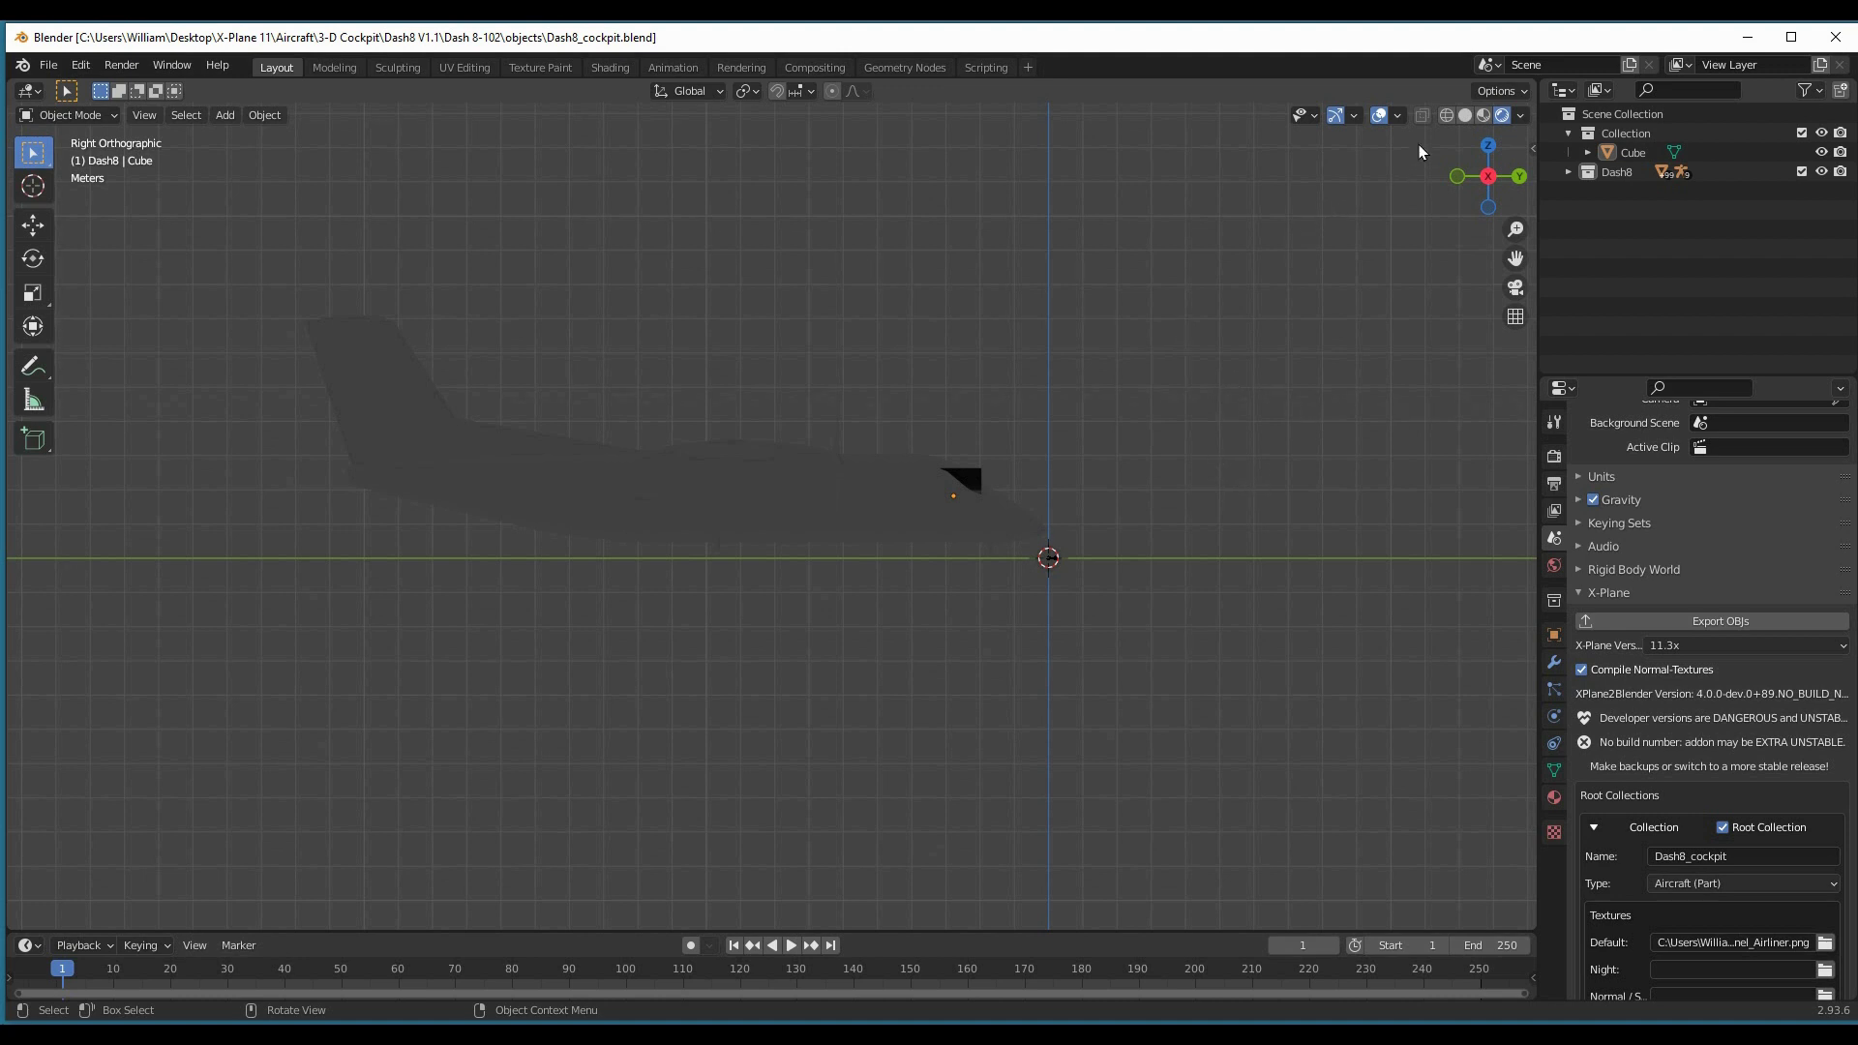
- With solid shading on, move the cube about 0.76 m aft into the Dash 8 nose, checking front and side views
left_click(1466, 115)
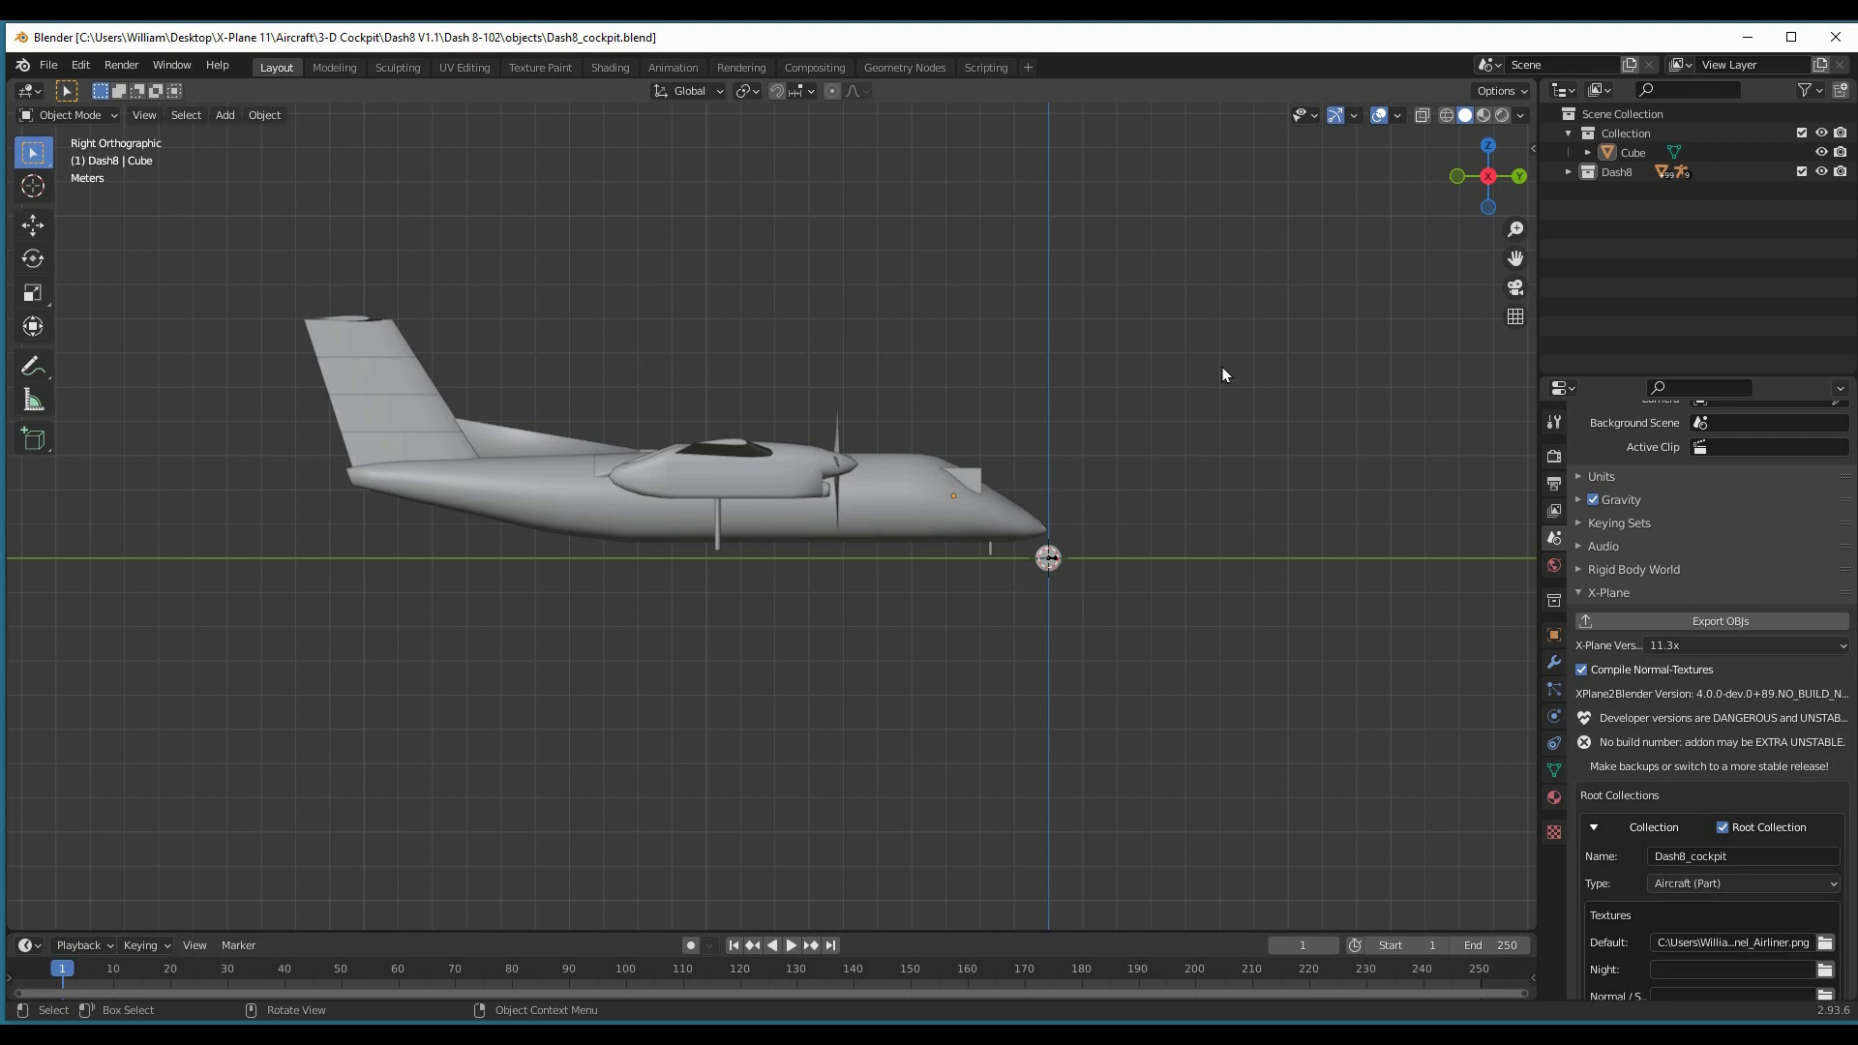
left_click(1620, 151)
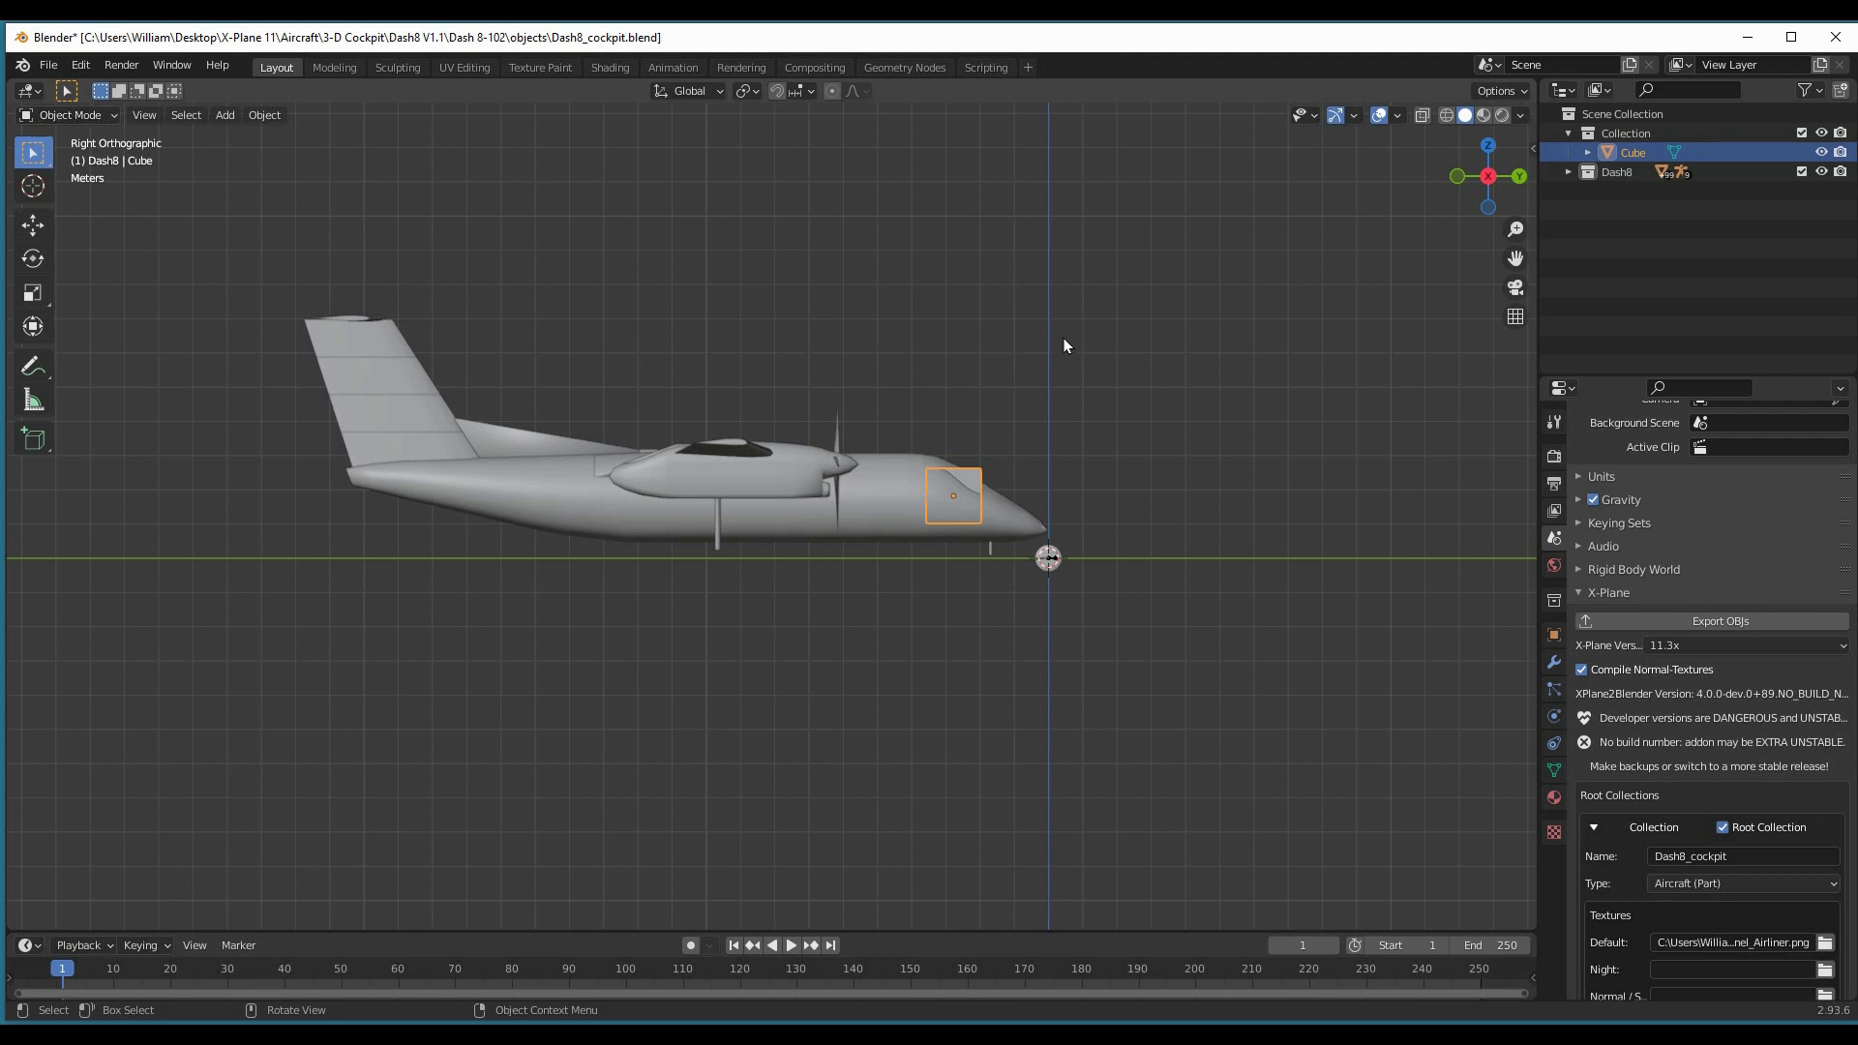
key("g")
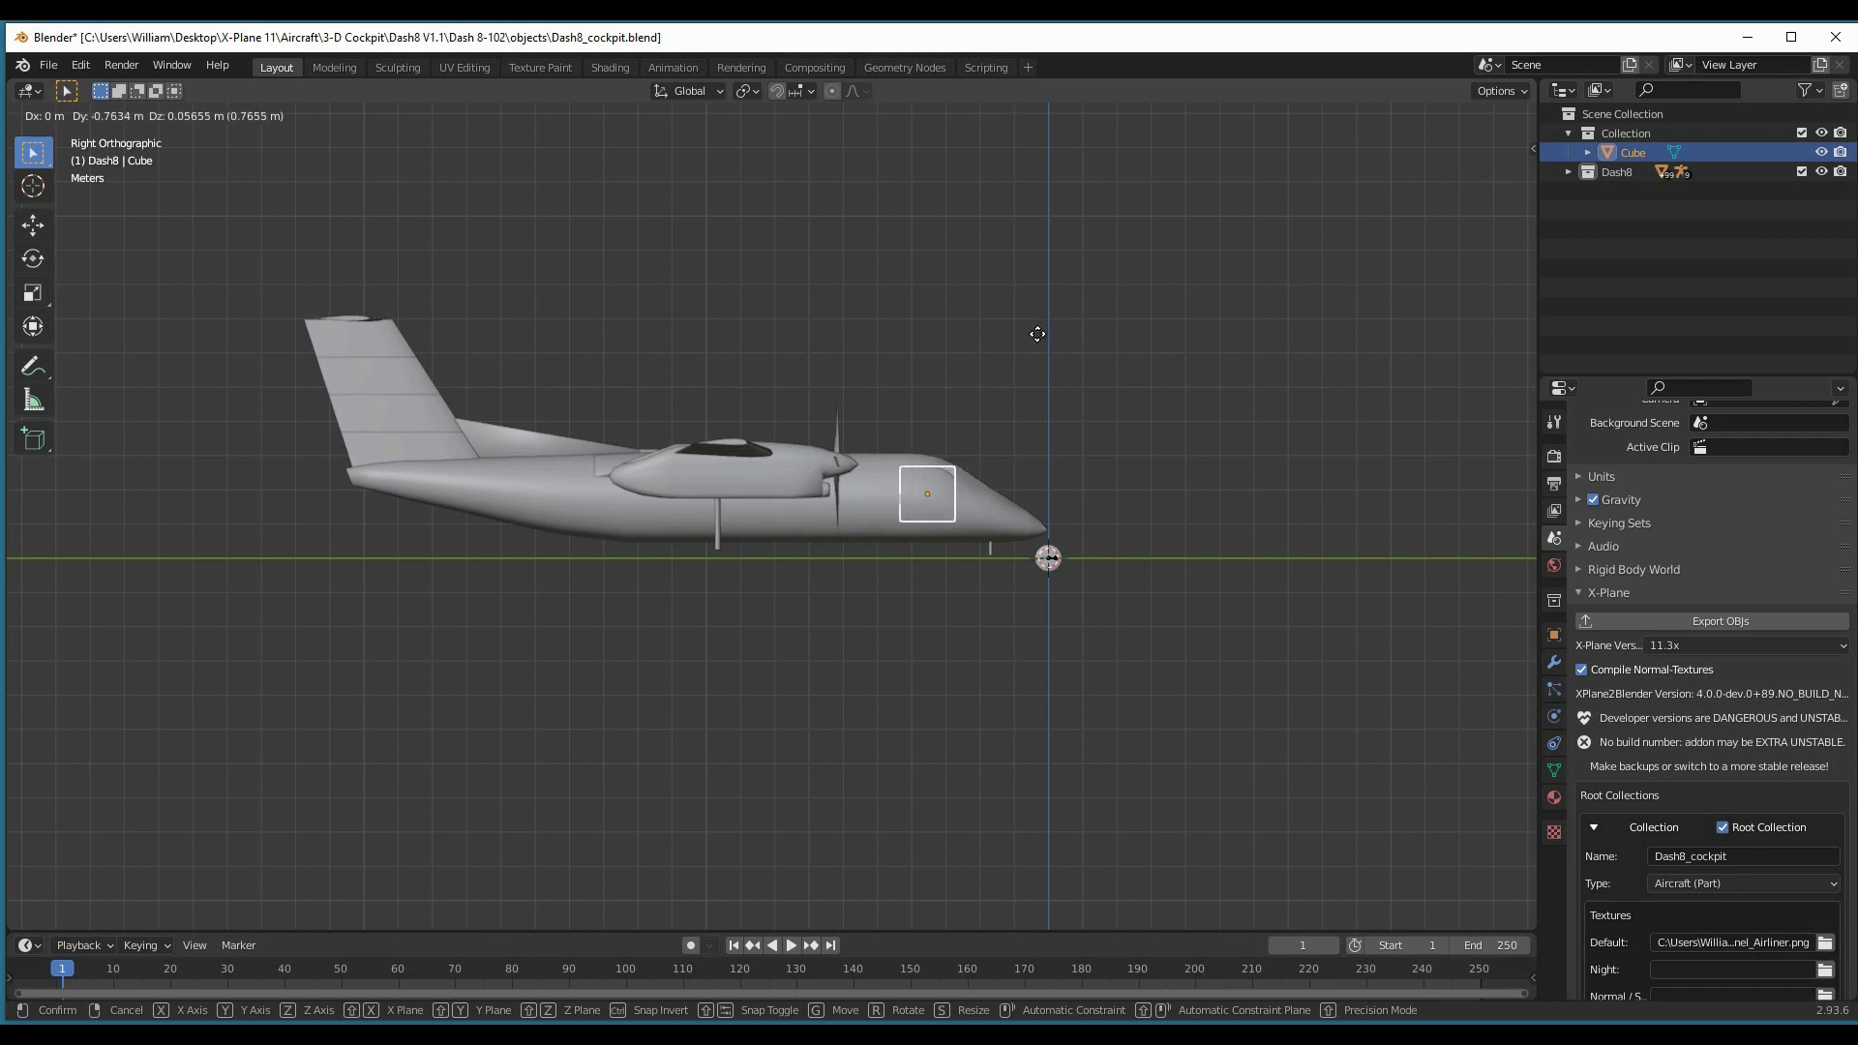
left_click(1038, 334)
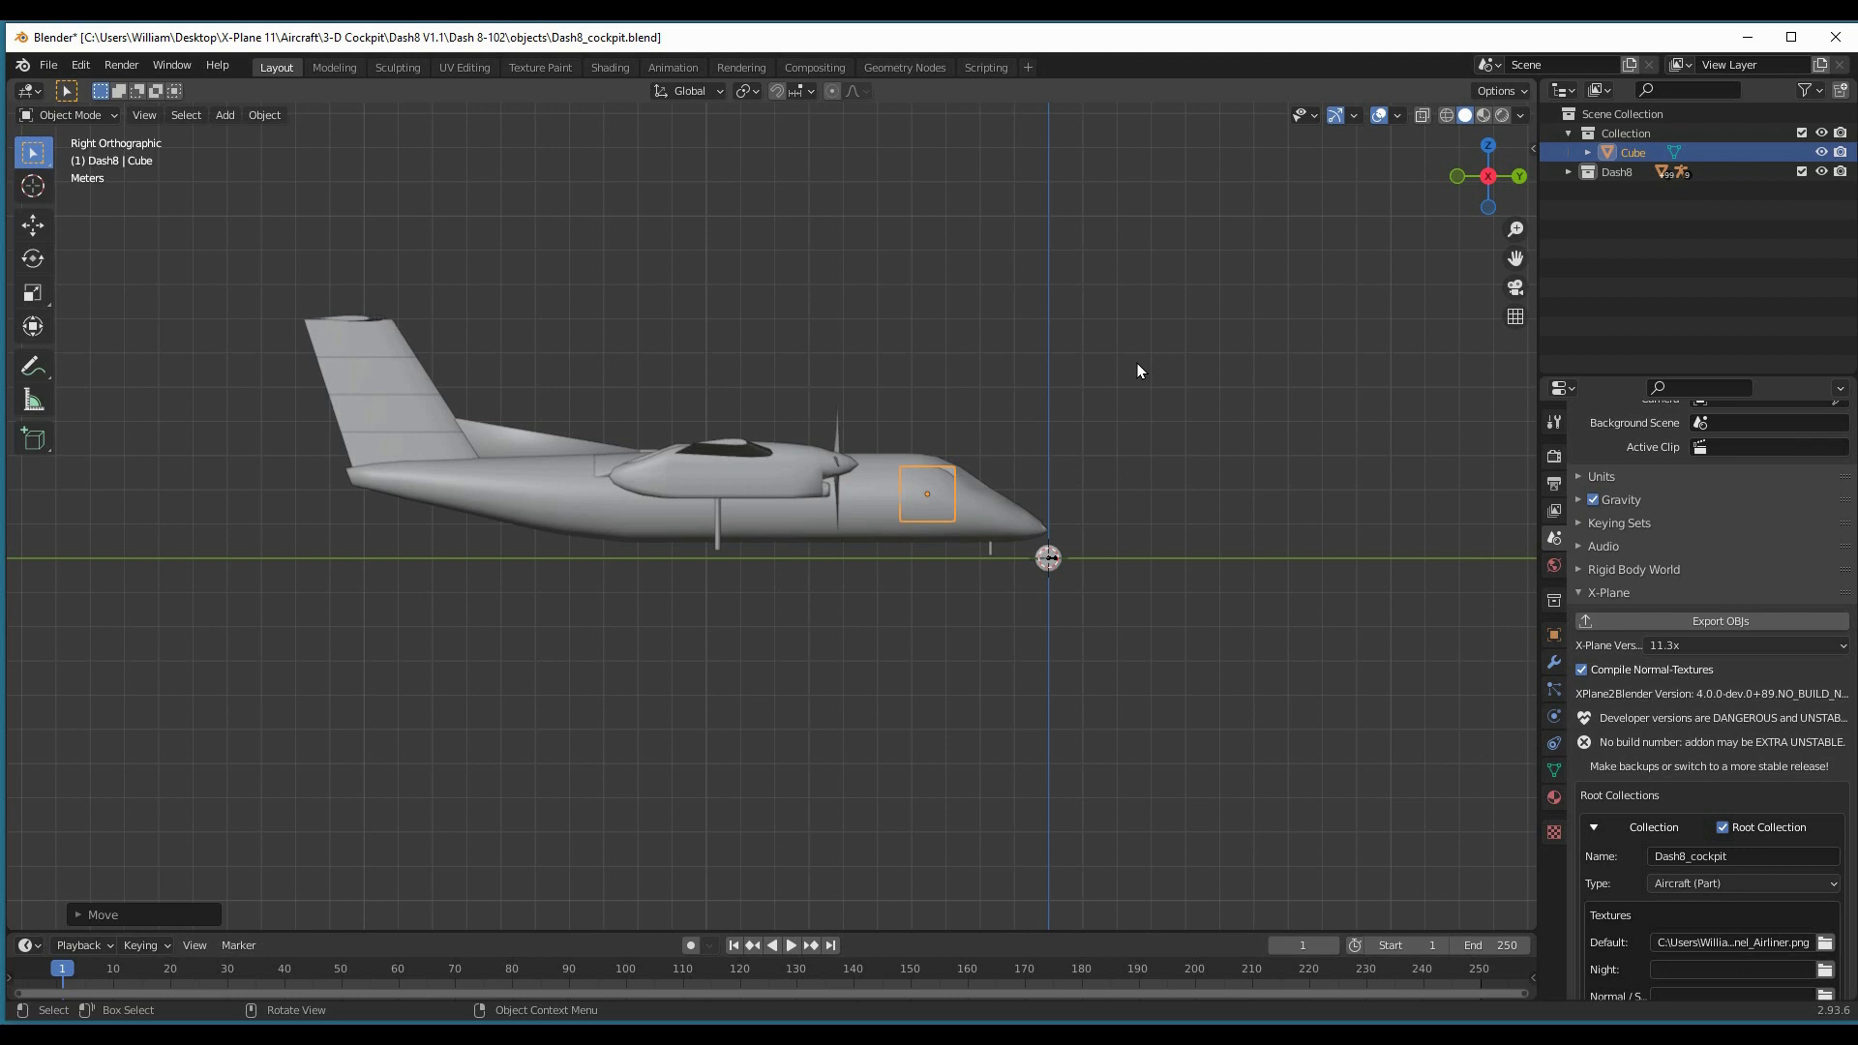
key("KP_1")
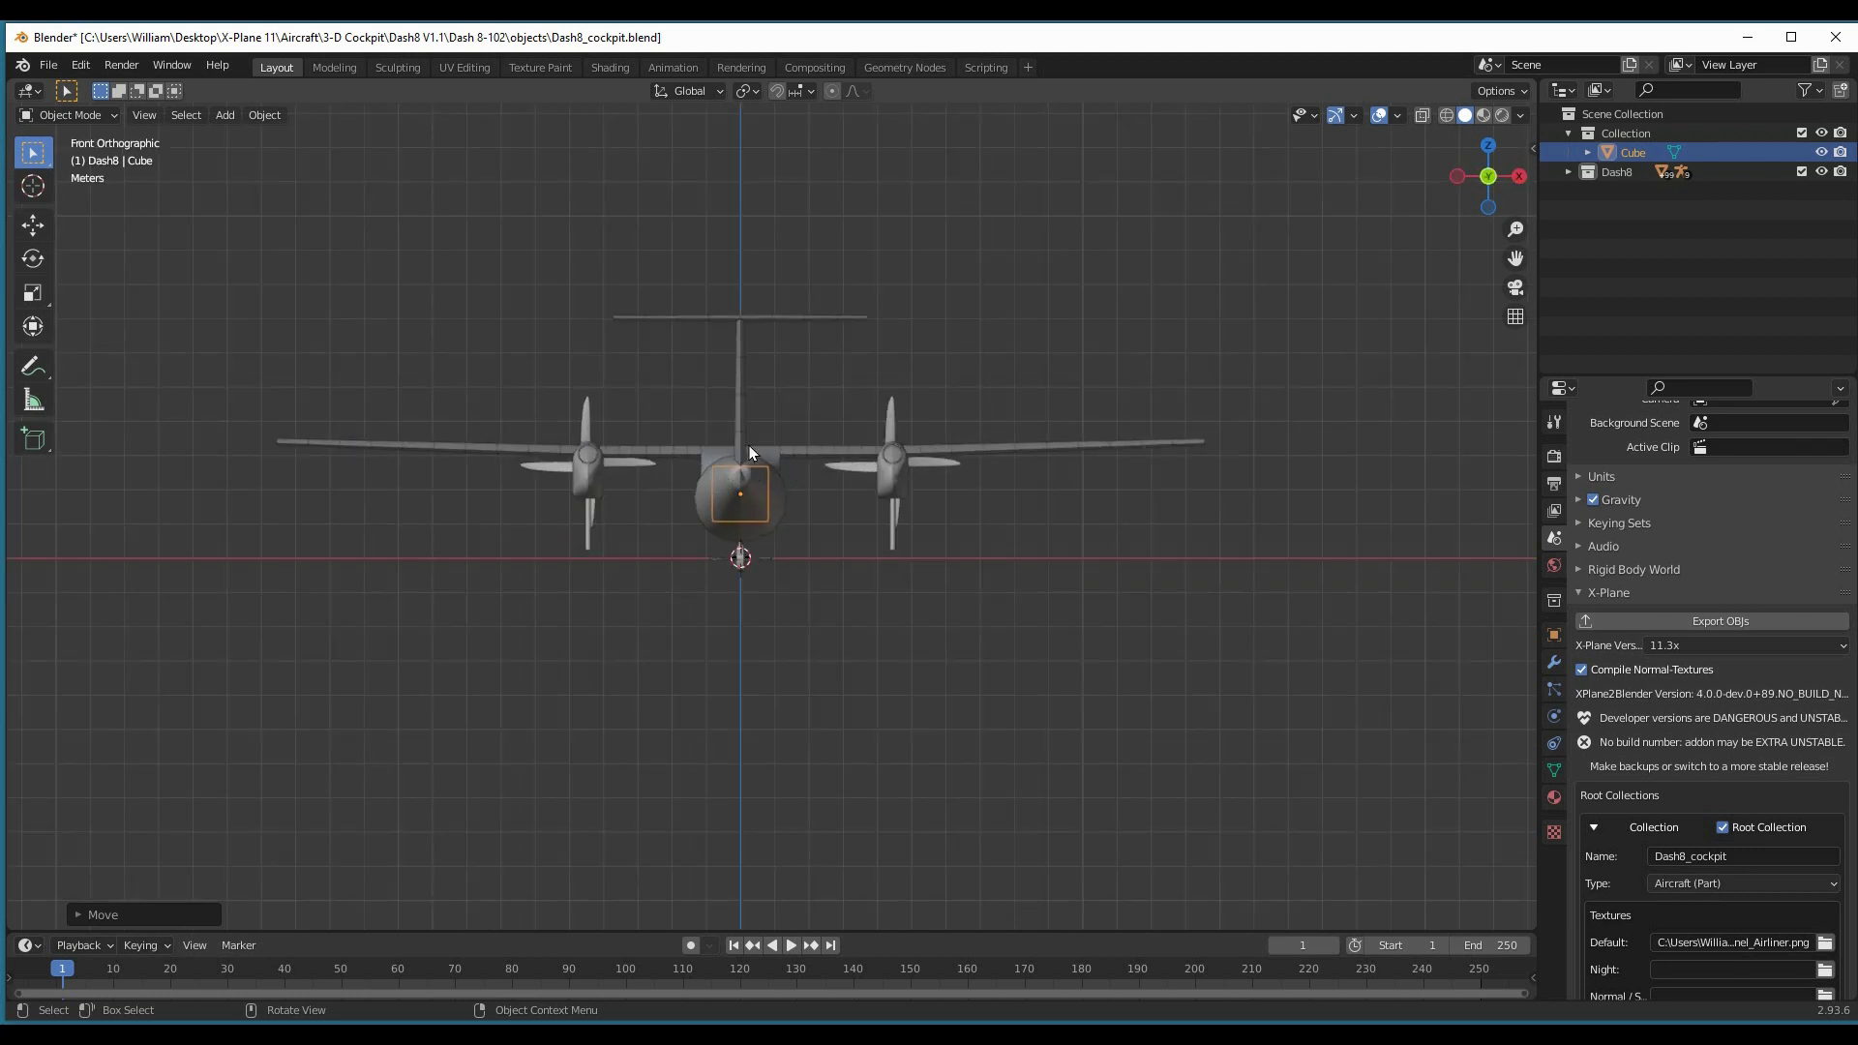
key("KP_3")
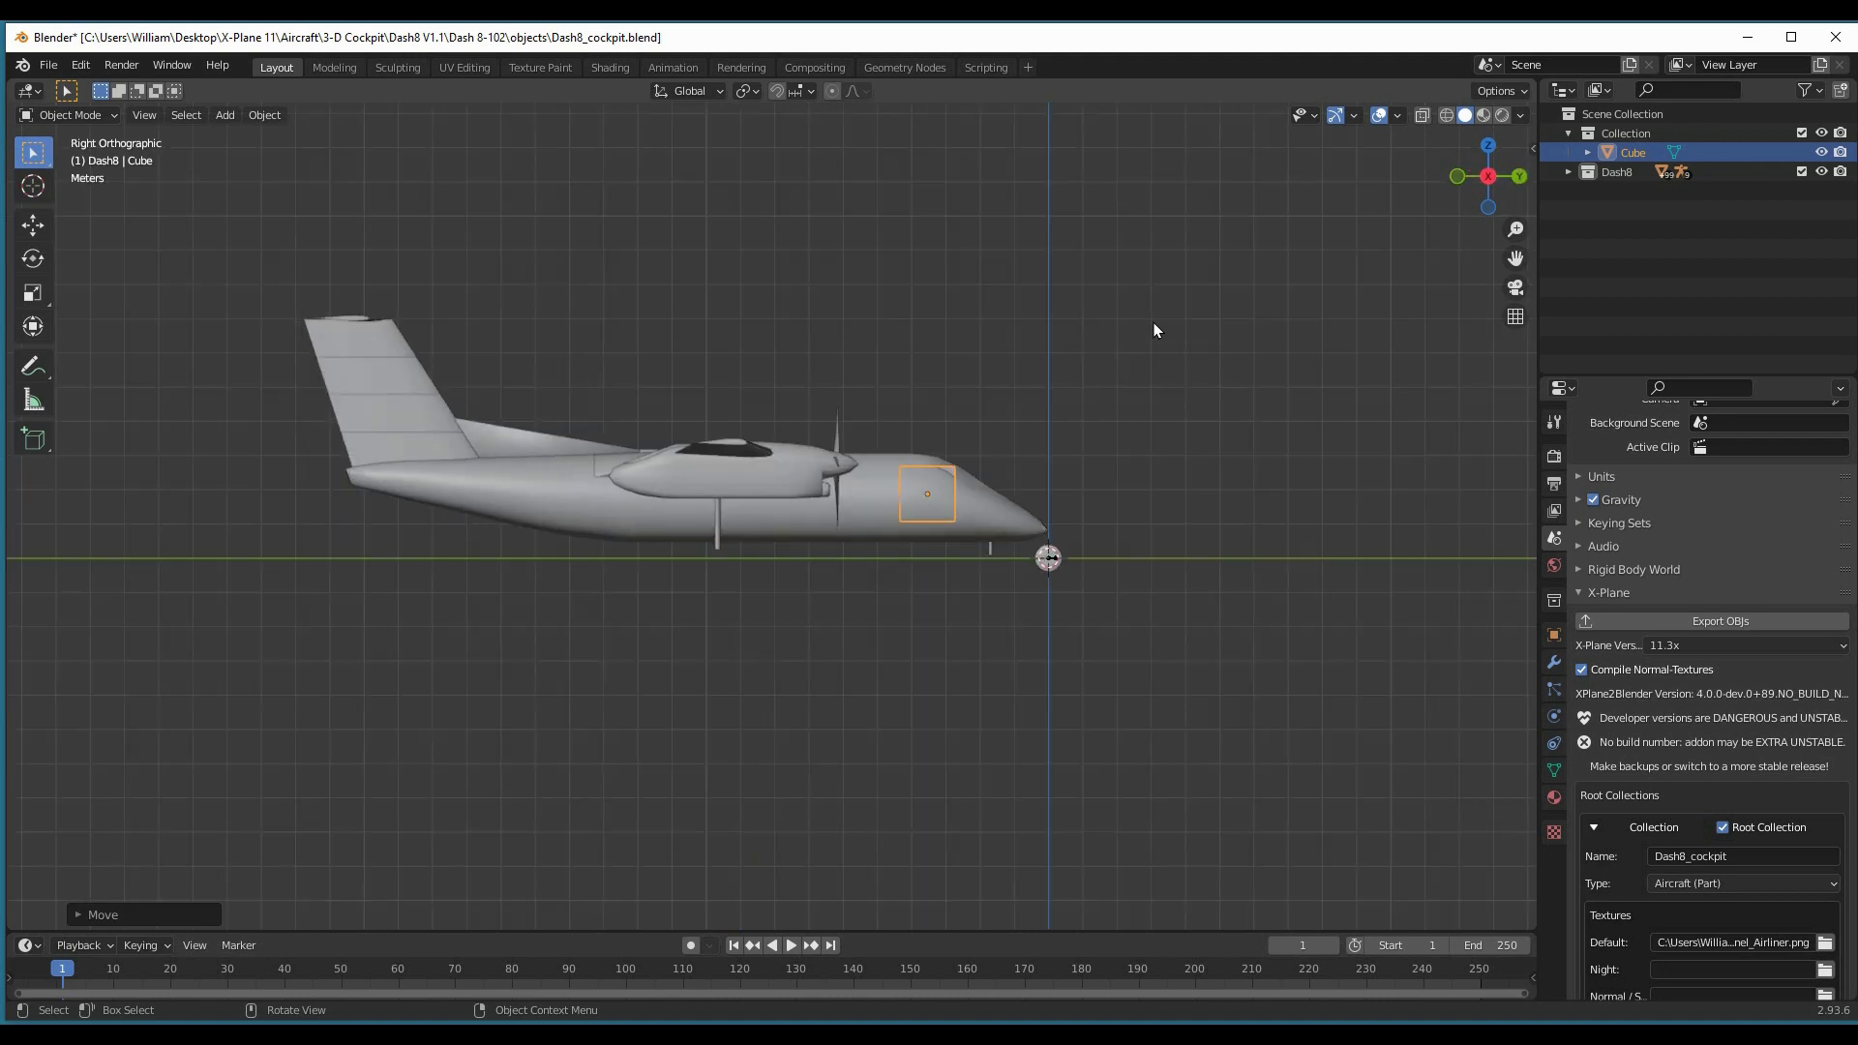
key("KP_1")
key("KP_3")
- Save Dash8_cockpit.blend and export the cockpit with Export OBJs
left_click(44, 67)
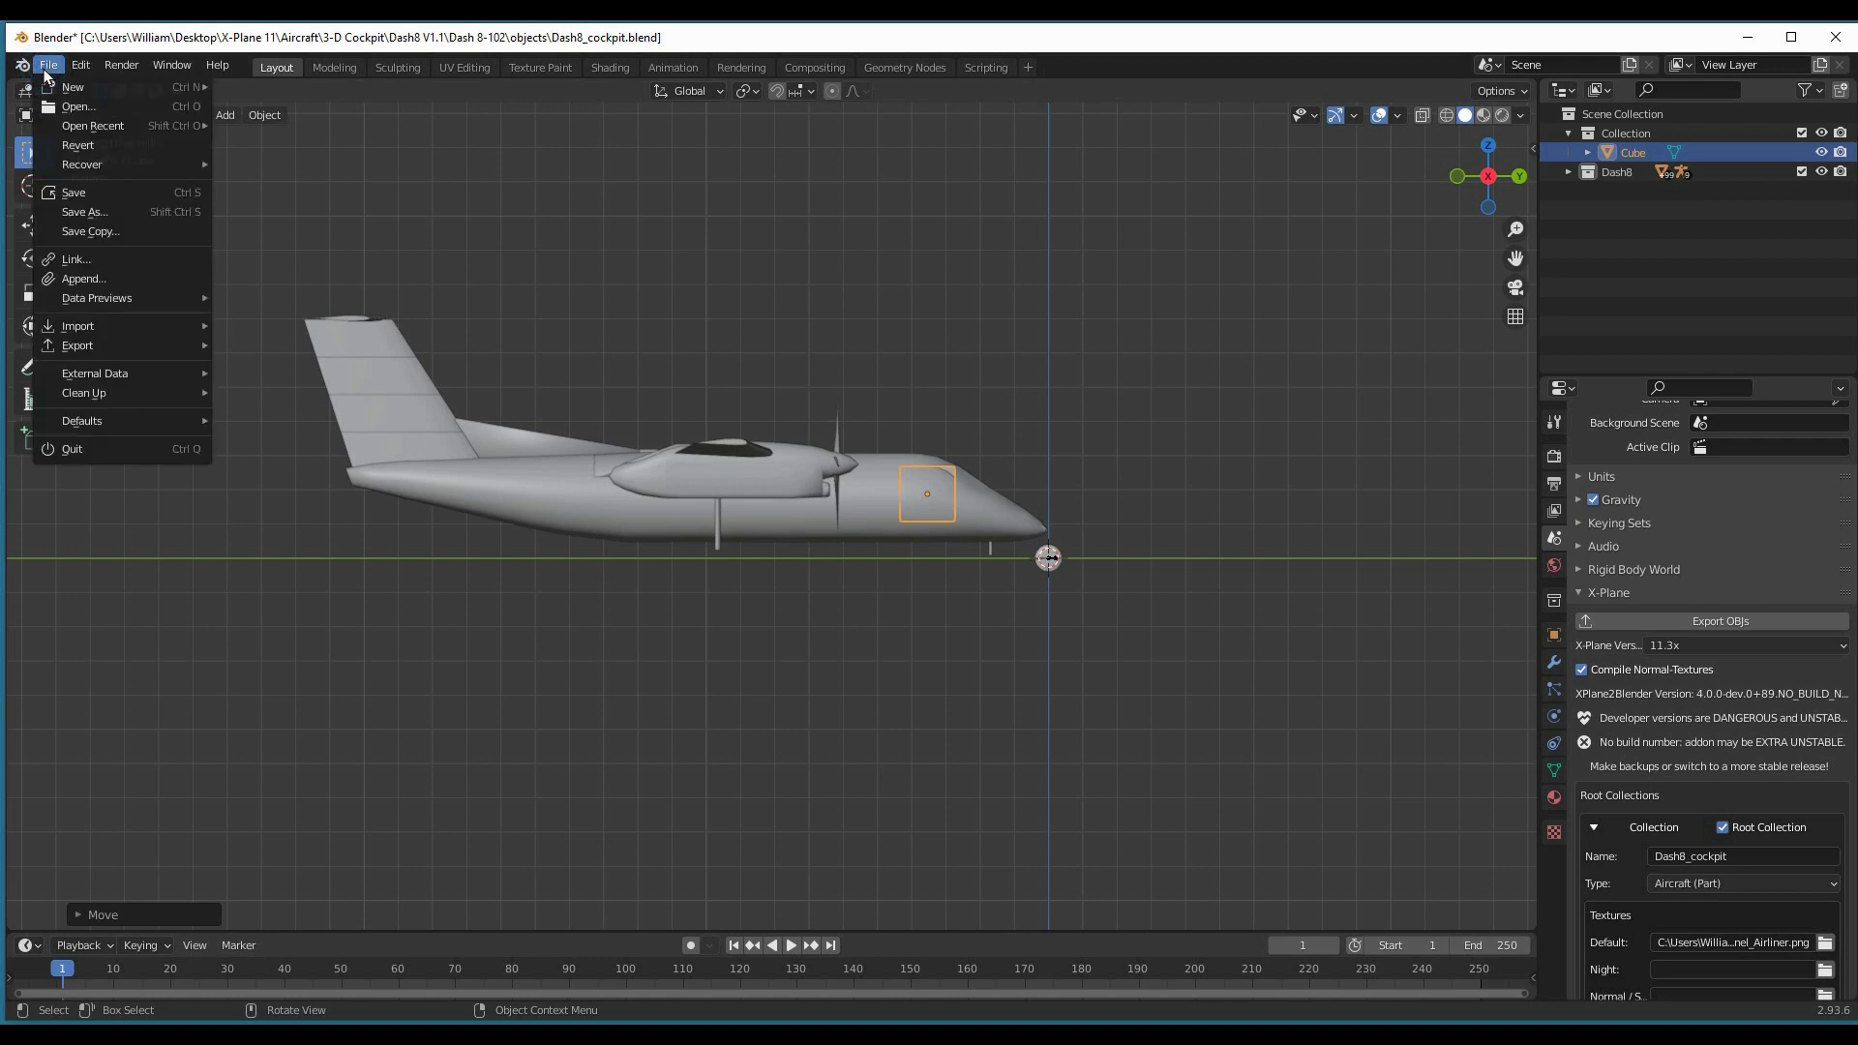
left_click(79, 198)
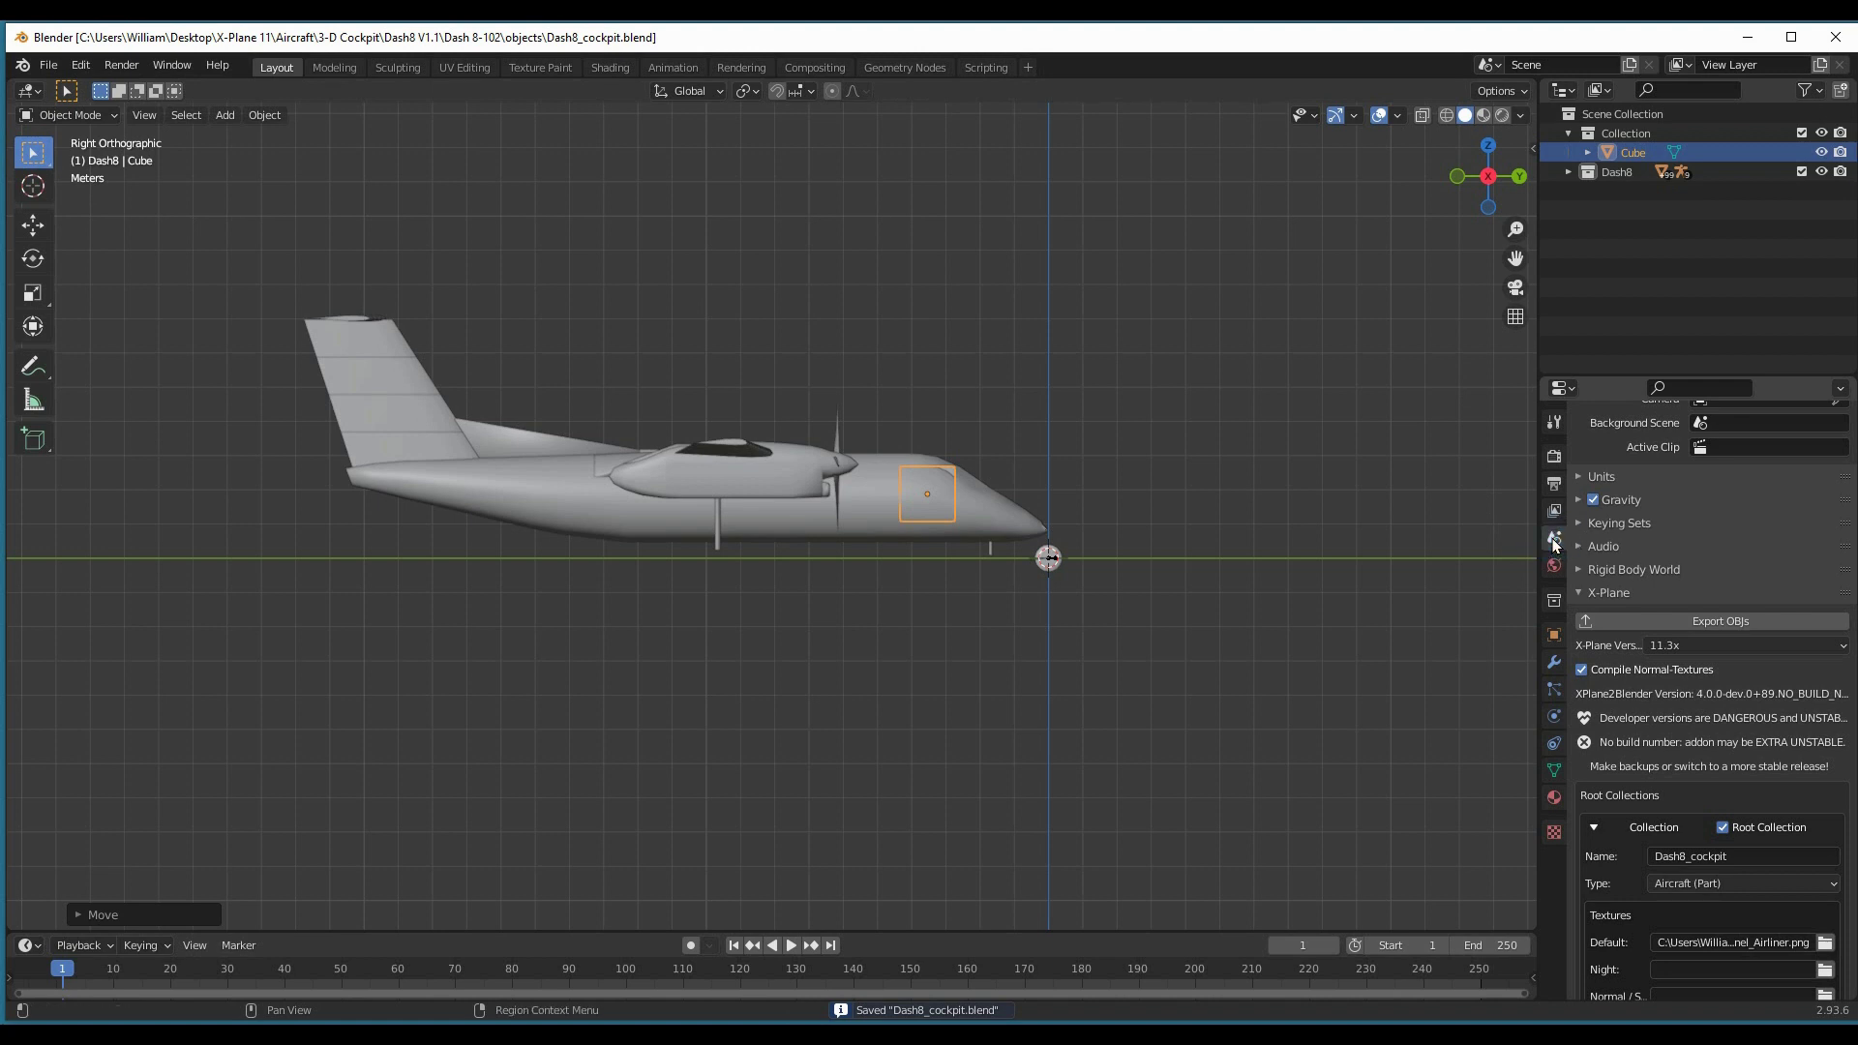
left_click(1734, 622)
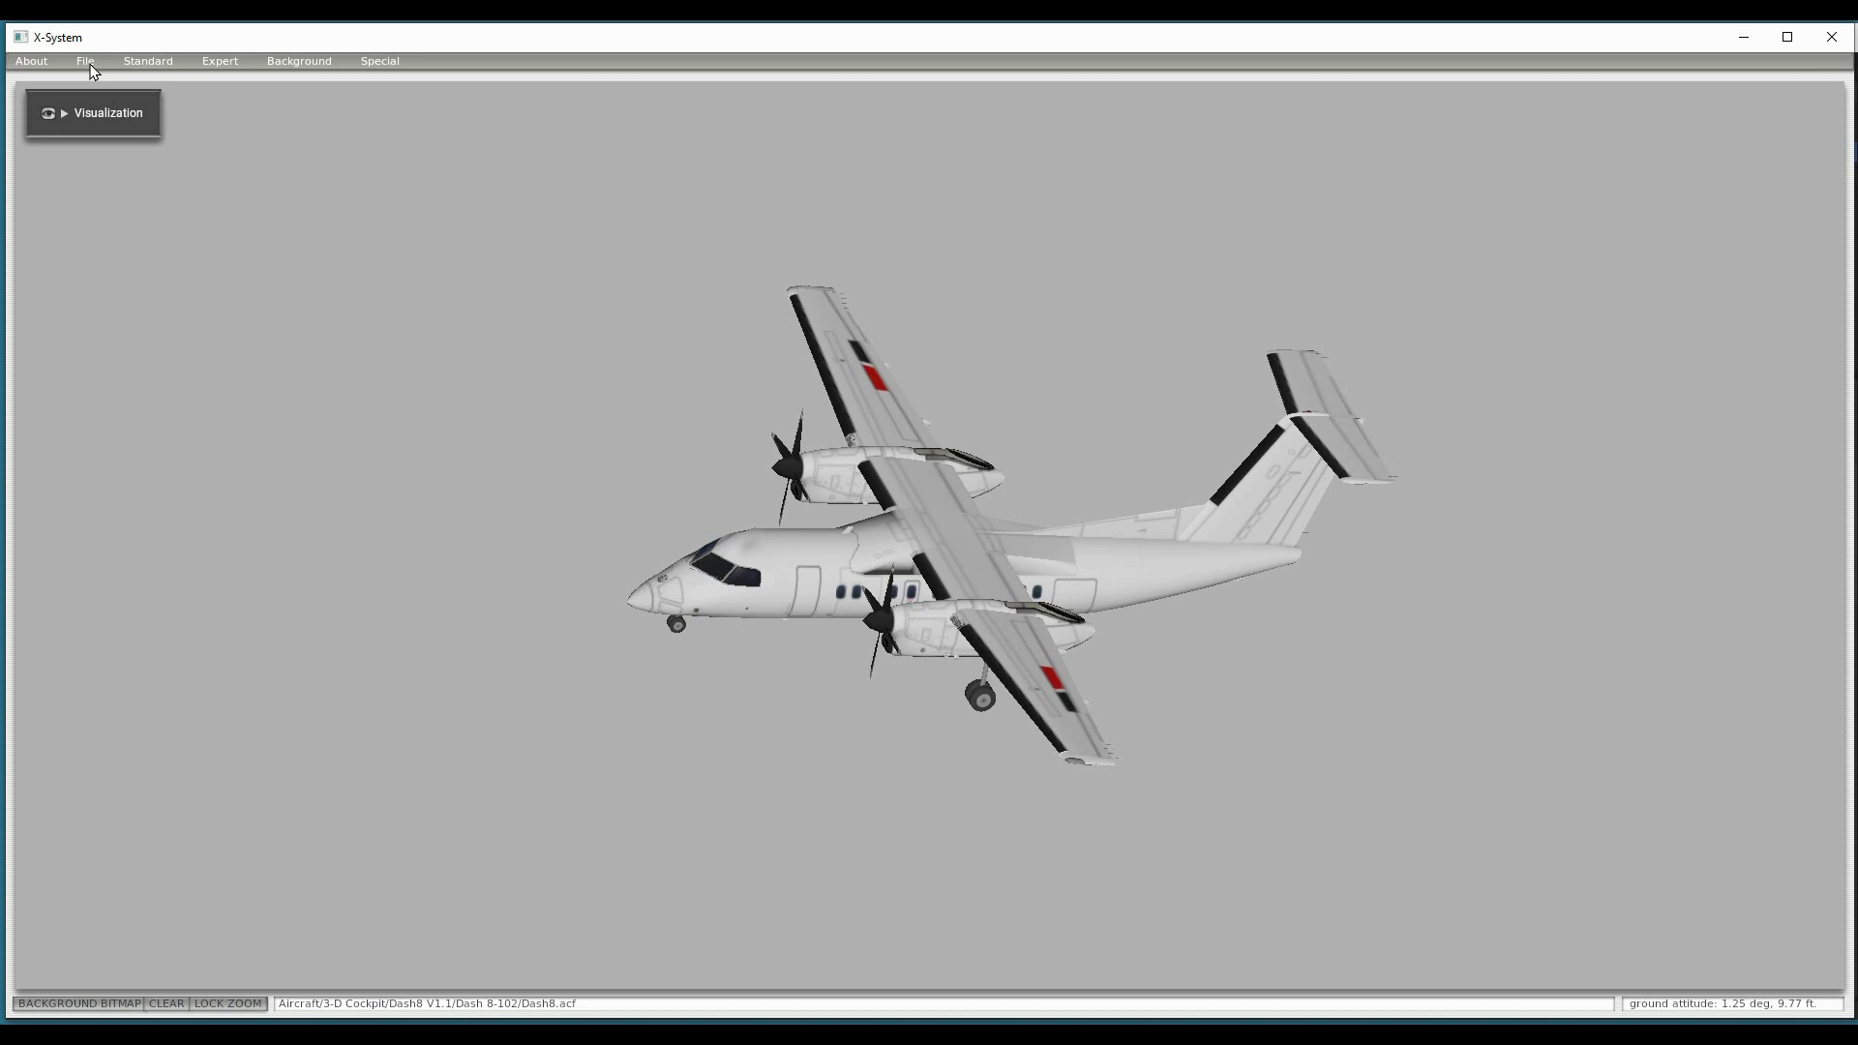
- Clear the Dash8_cockpit.obj row at the bottom of Standard > Misc Objects and close the list
left_click(89, 64)
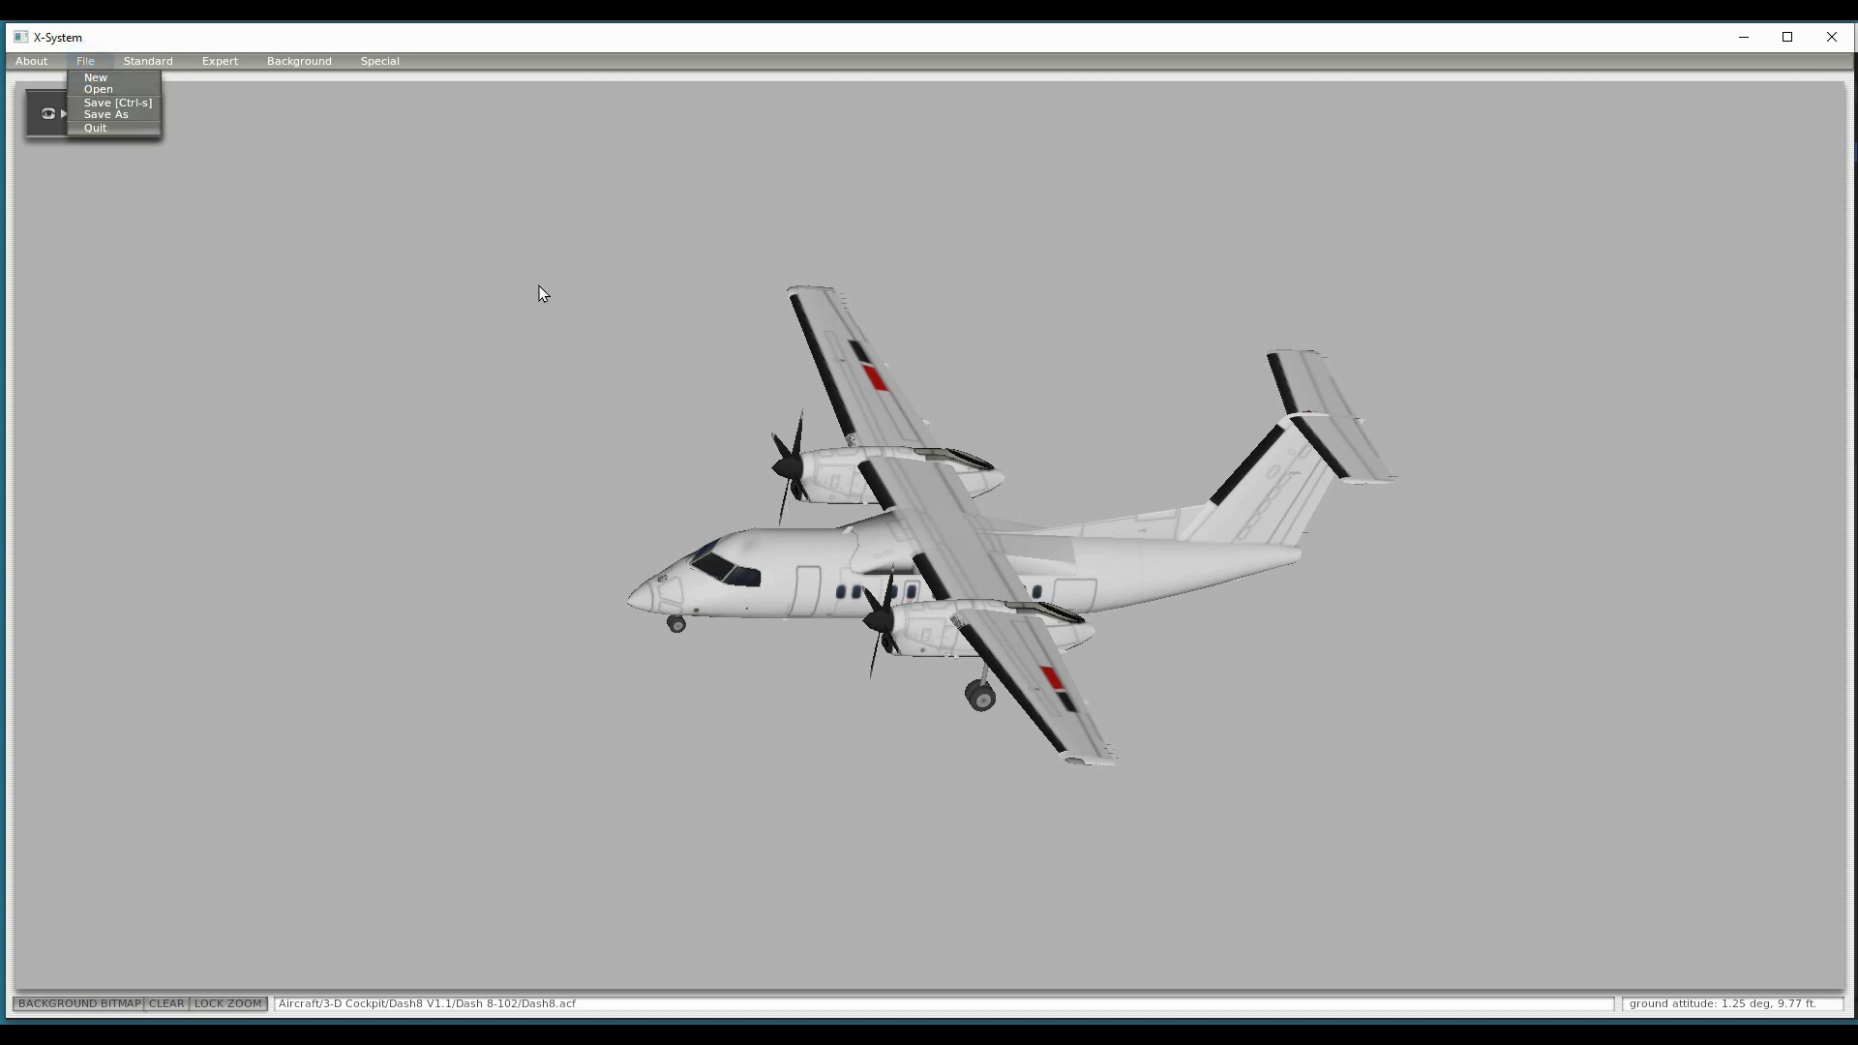
left_click(505, 246)
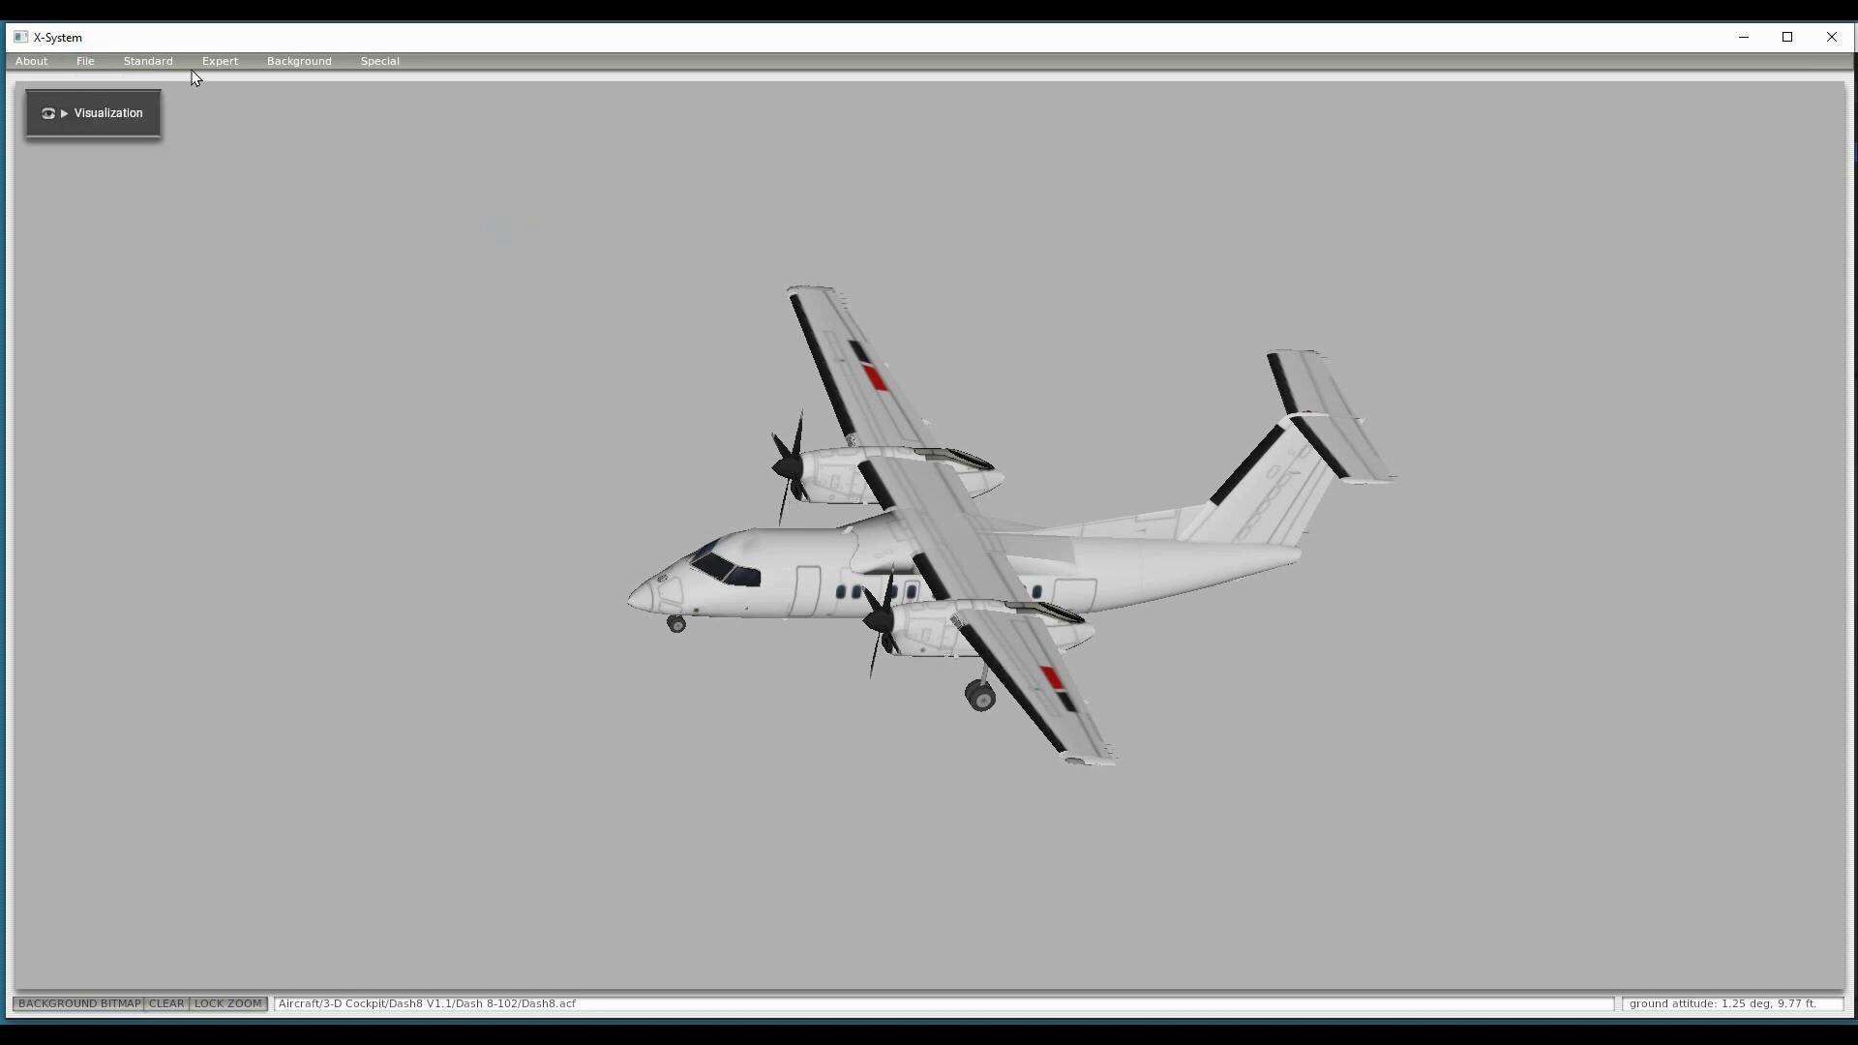
left_click(140, 62)
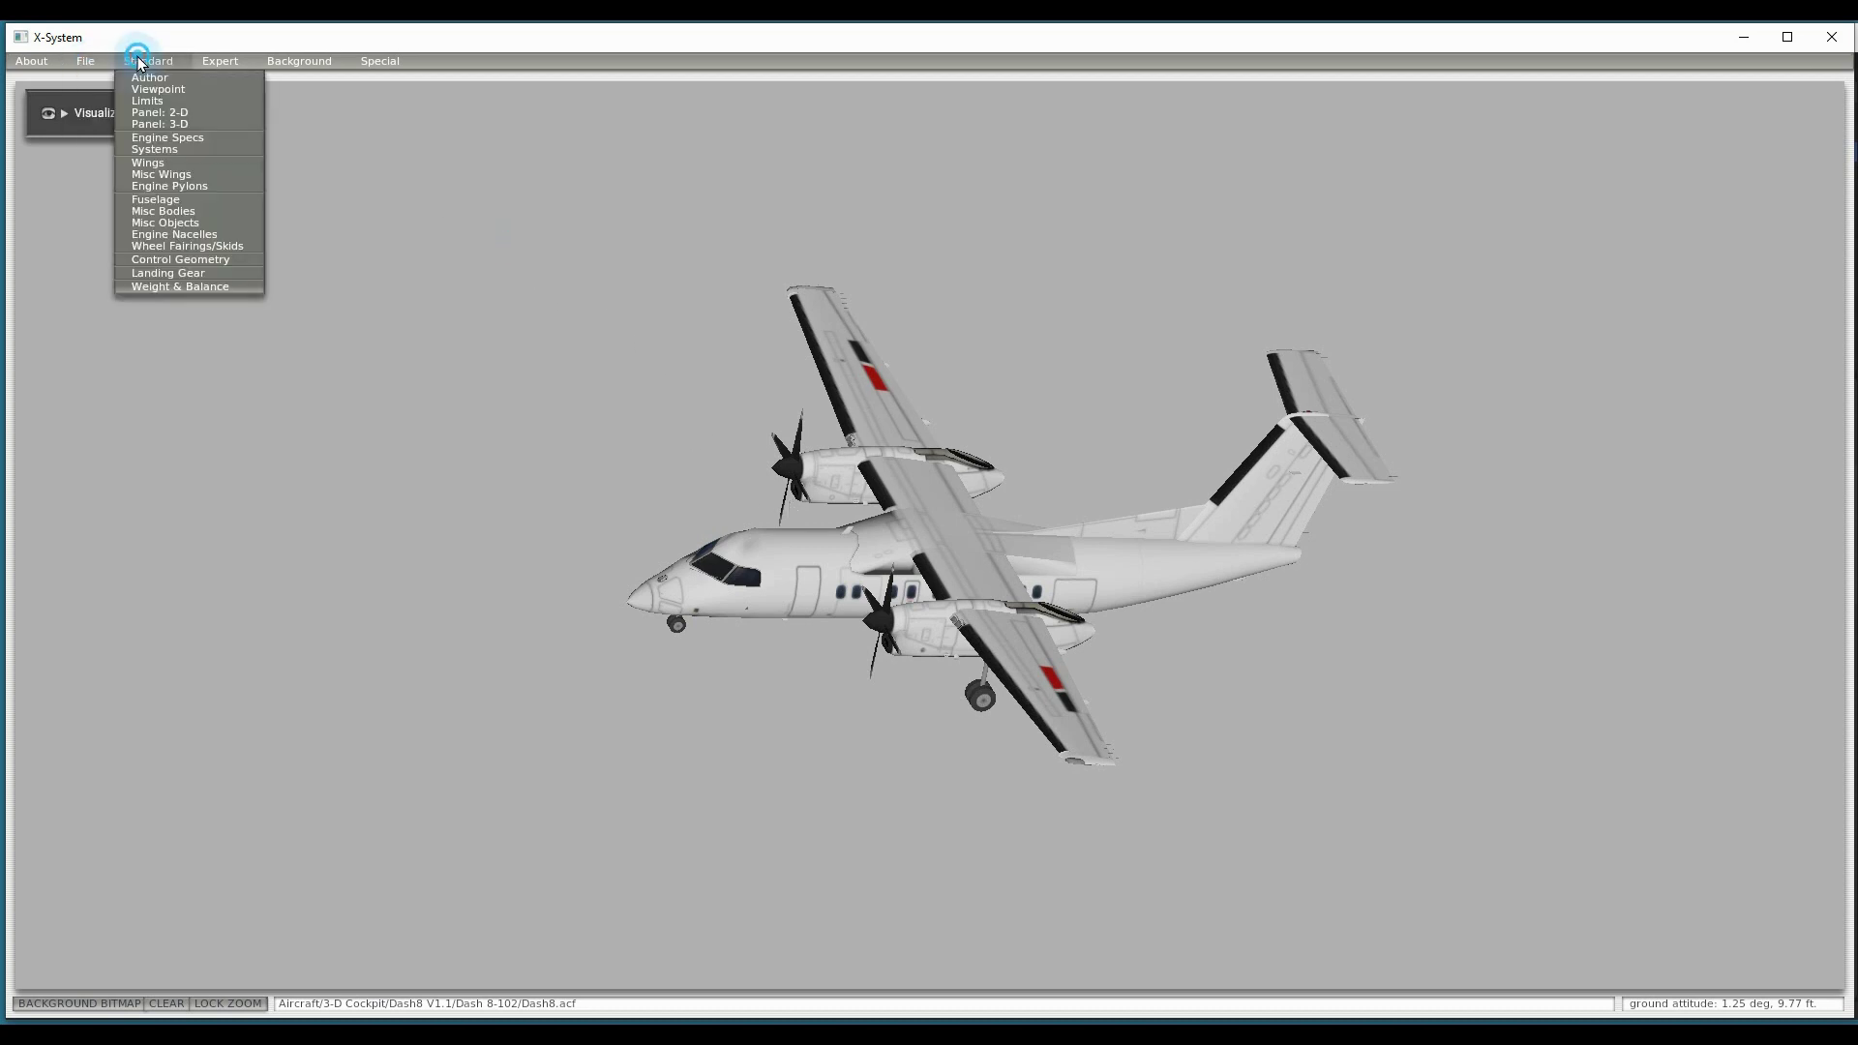
left_click(165, 222)
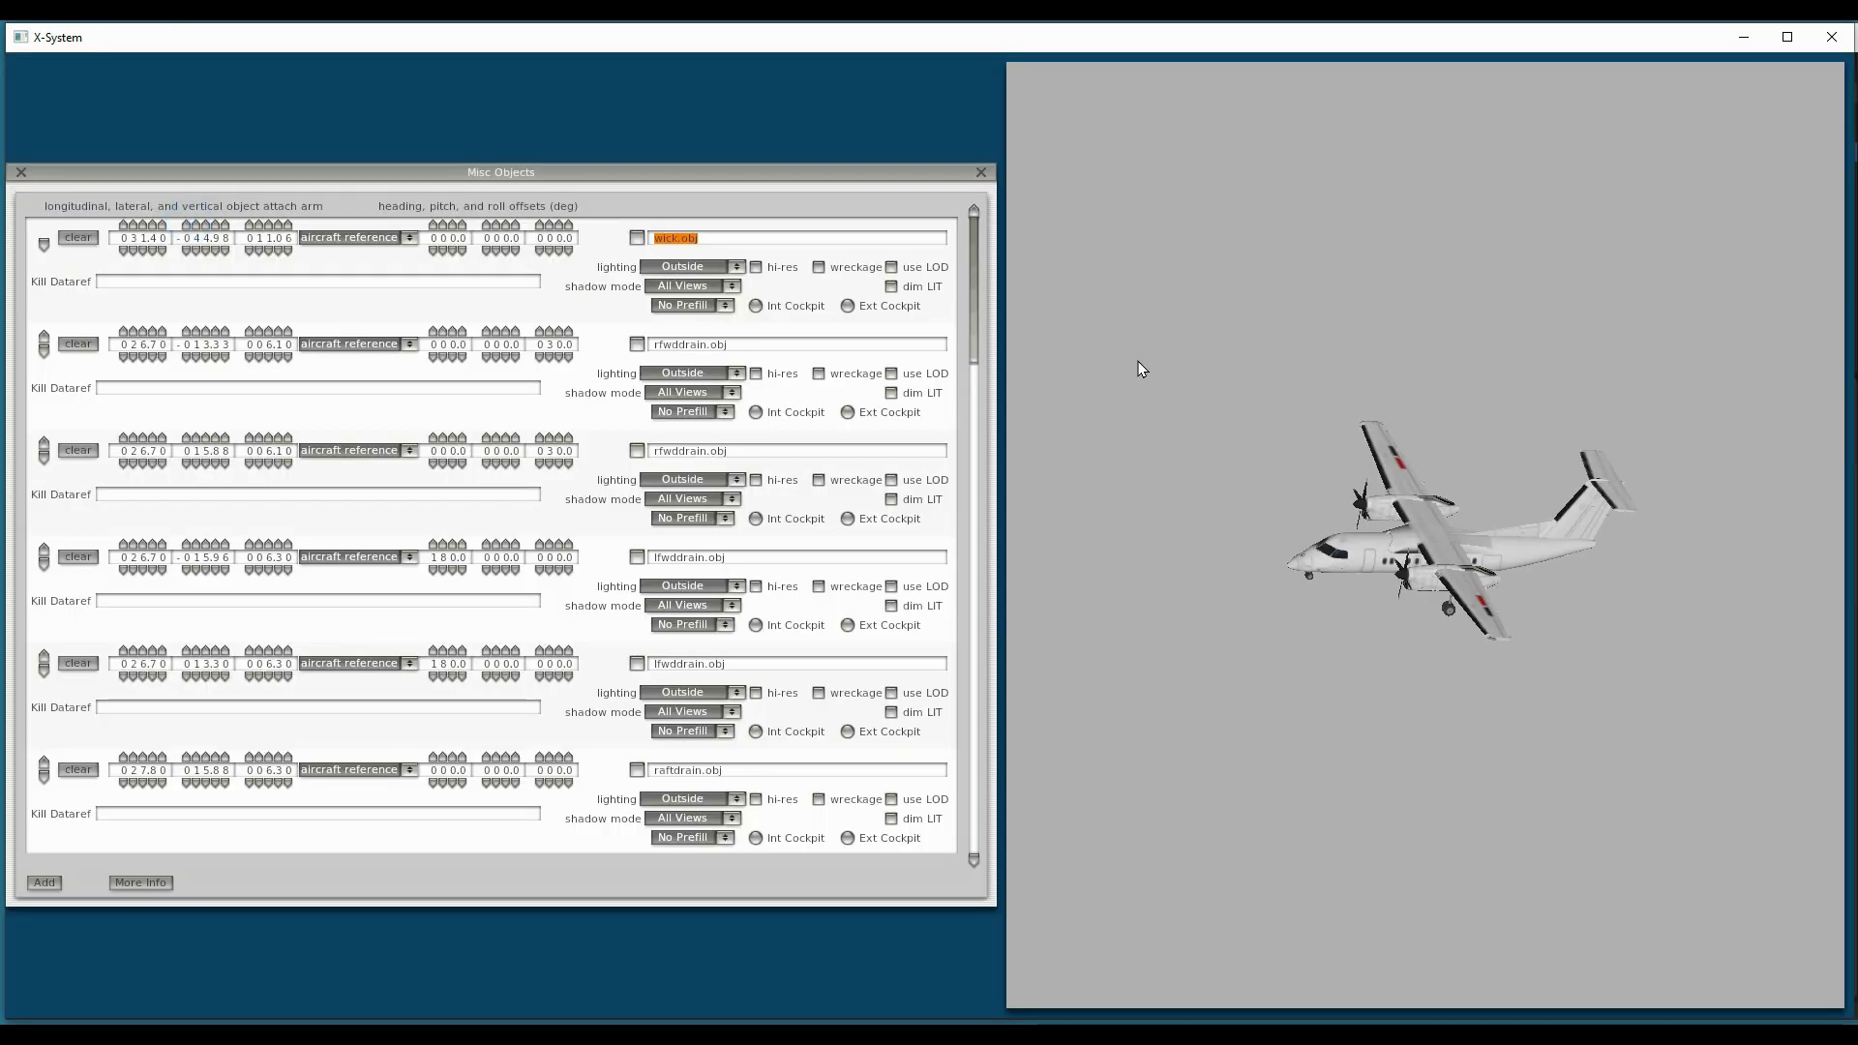
left_click_drag(976, 337, 988, 876)
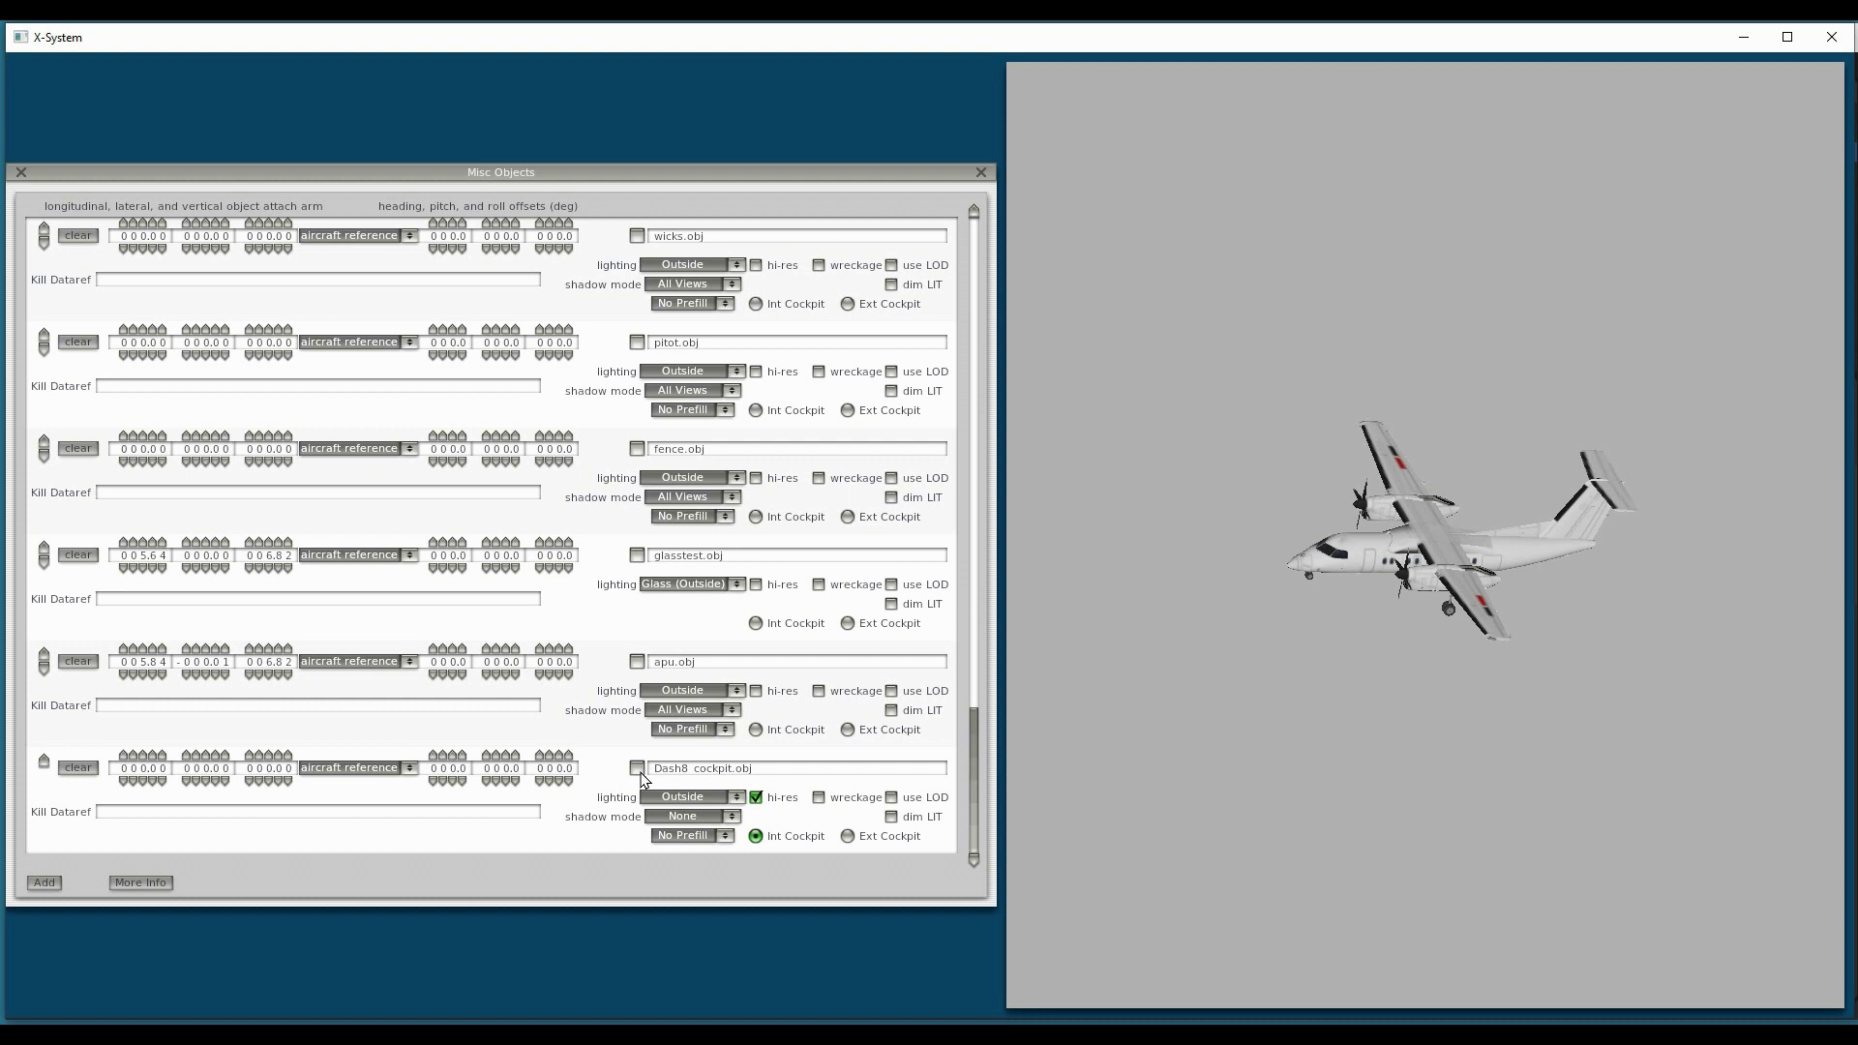
left_click(78, 768)
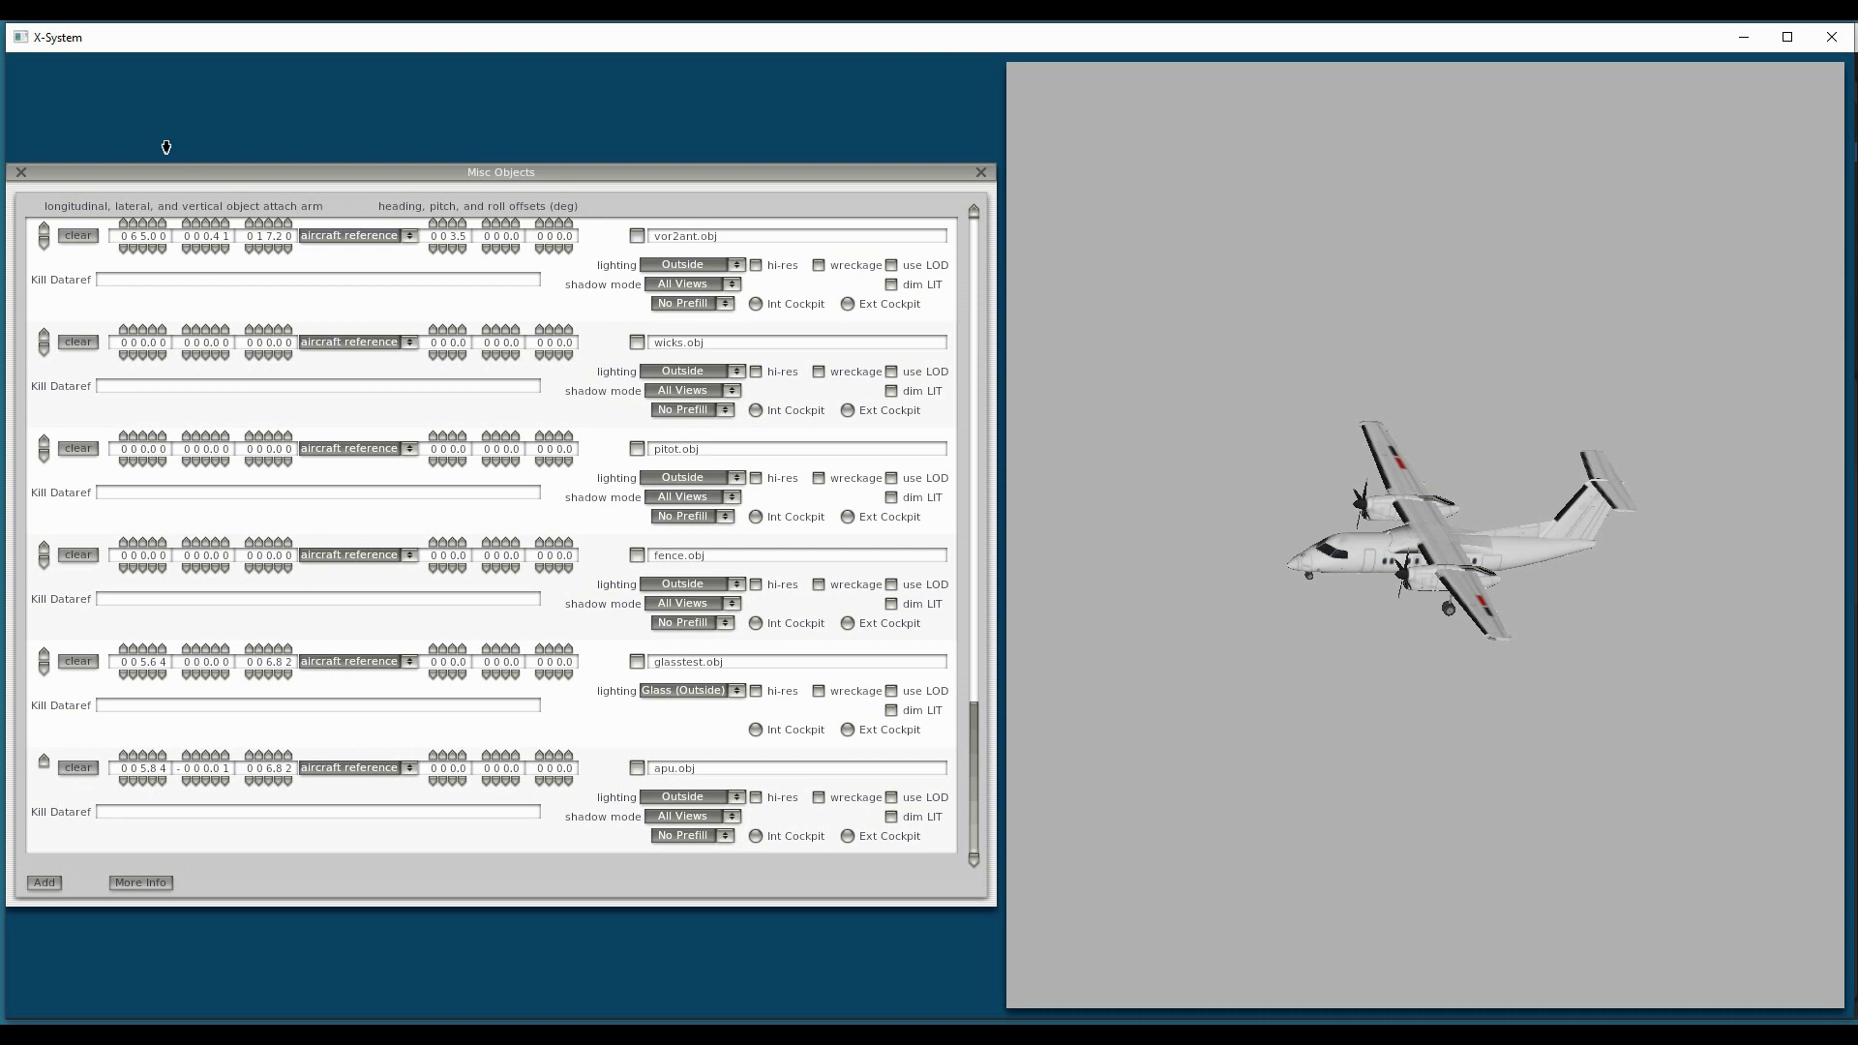
left_click(22, 174)
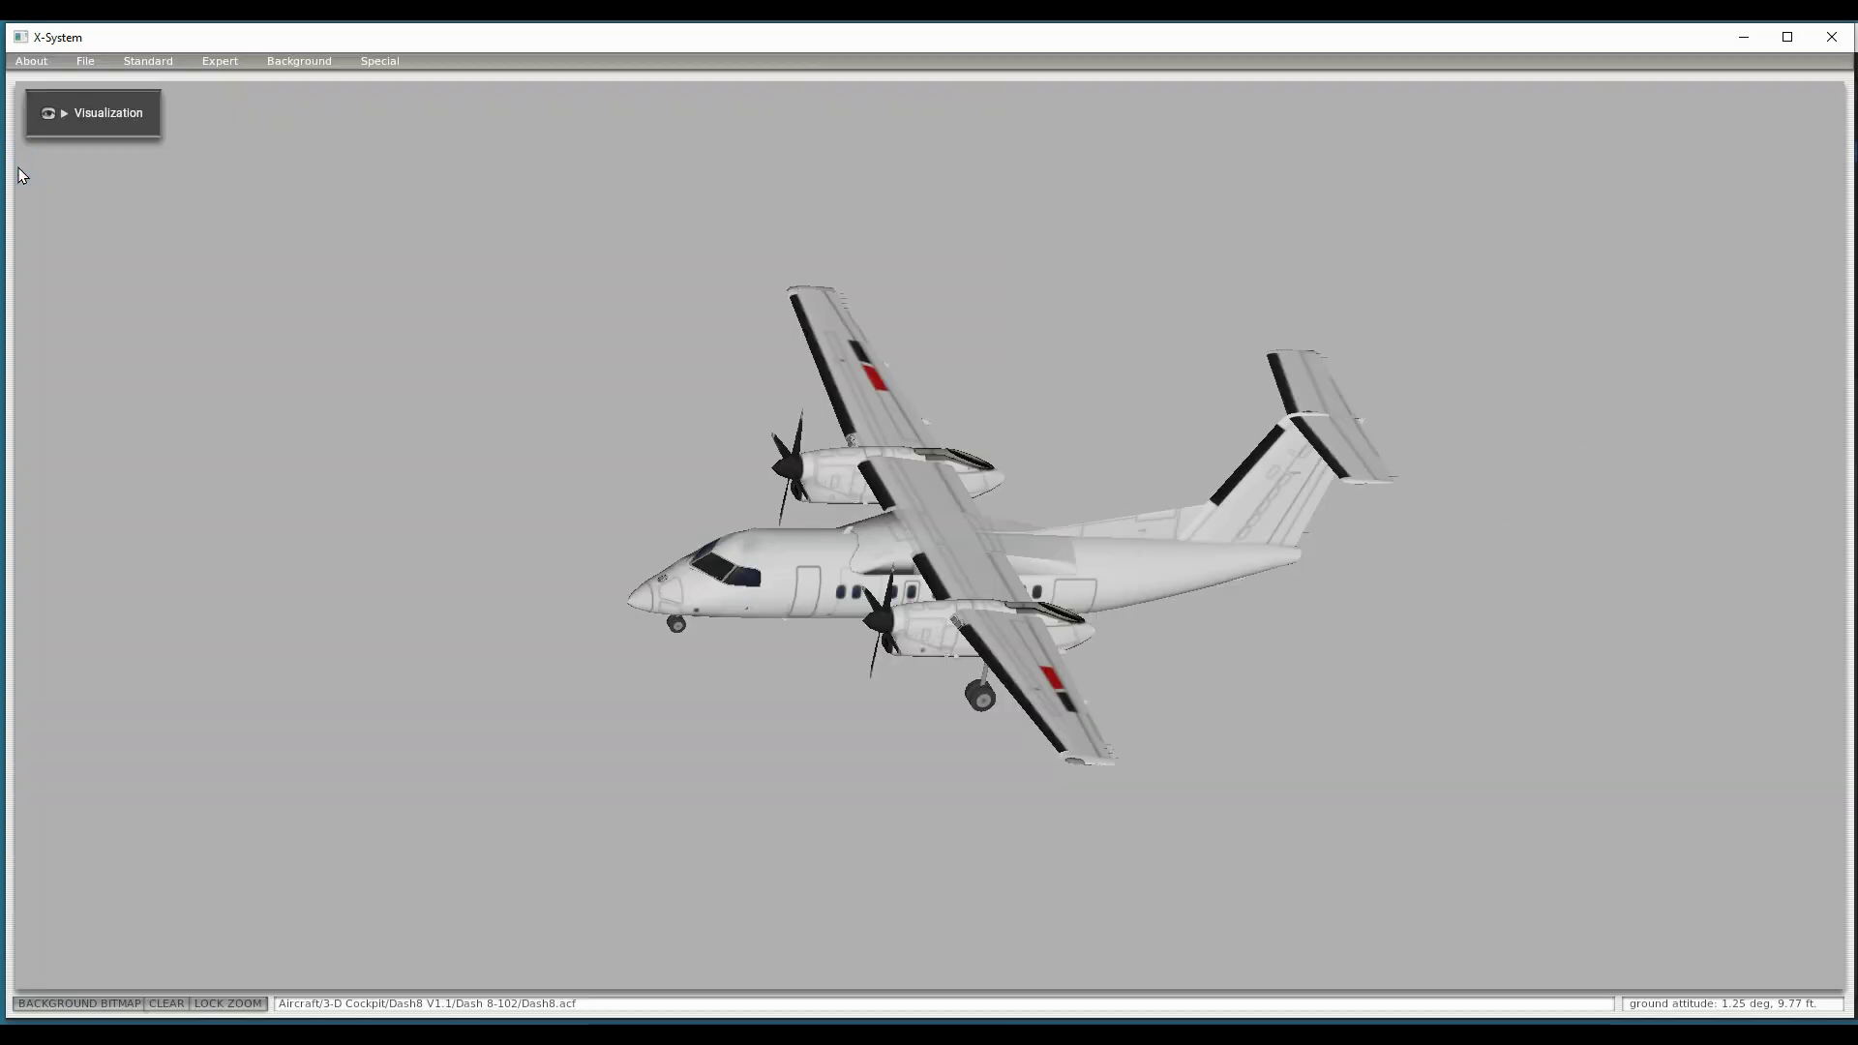
- Save the aircraft, then attach Dash8_cockpit.obj from the objects folder in a new Misc Objects slot
left_click(85, 62)
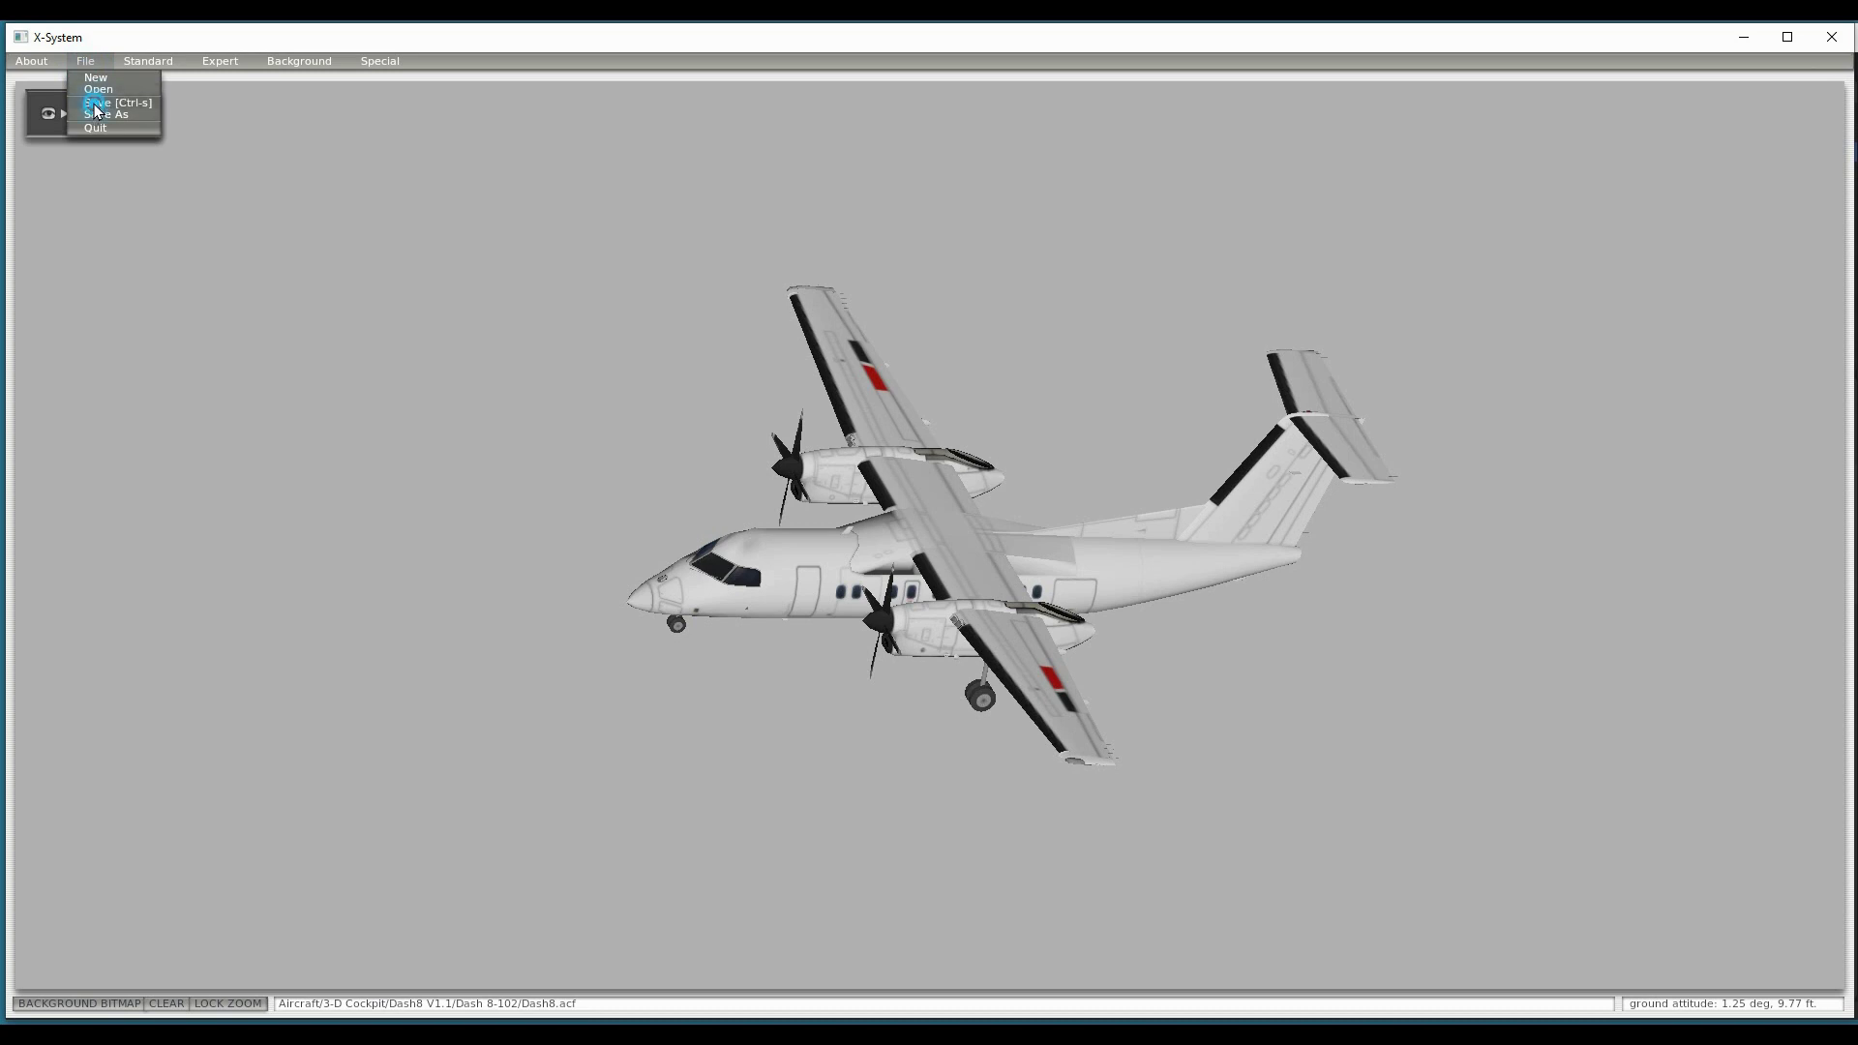
left_click(106, 103)
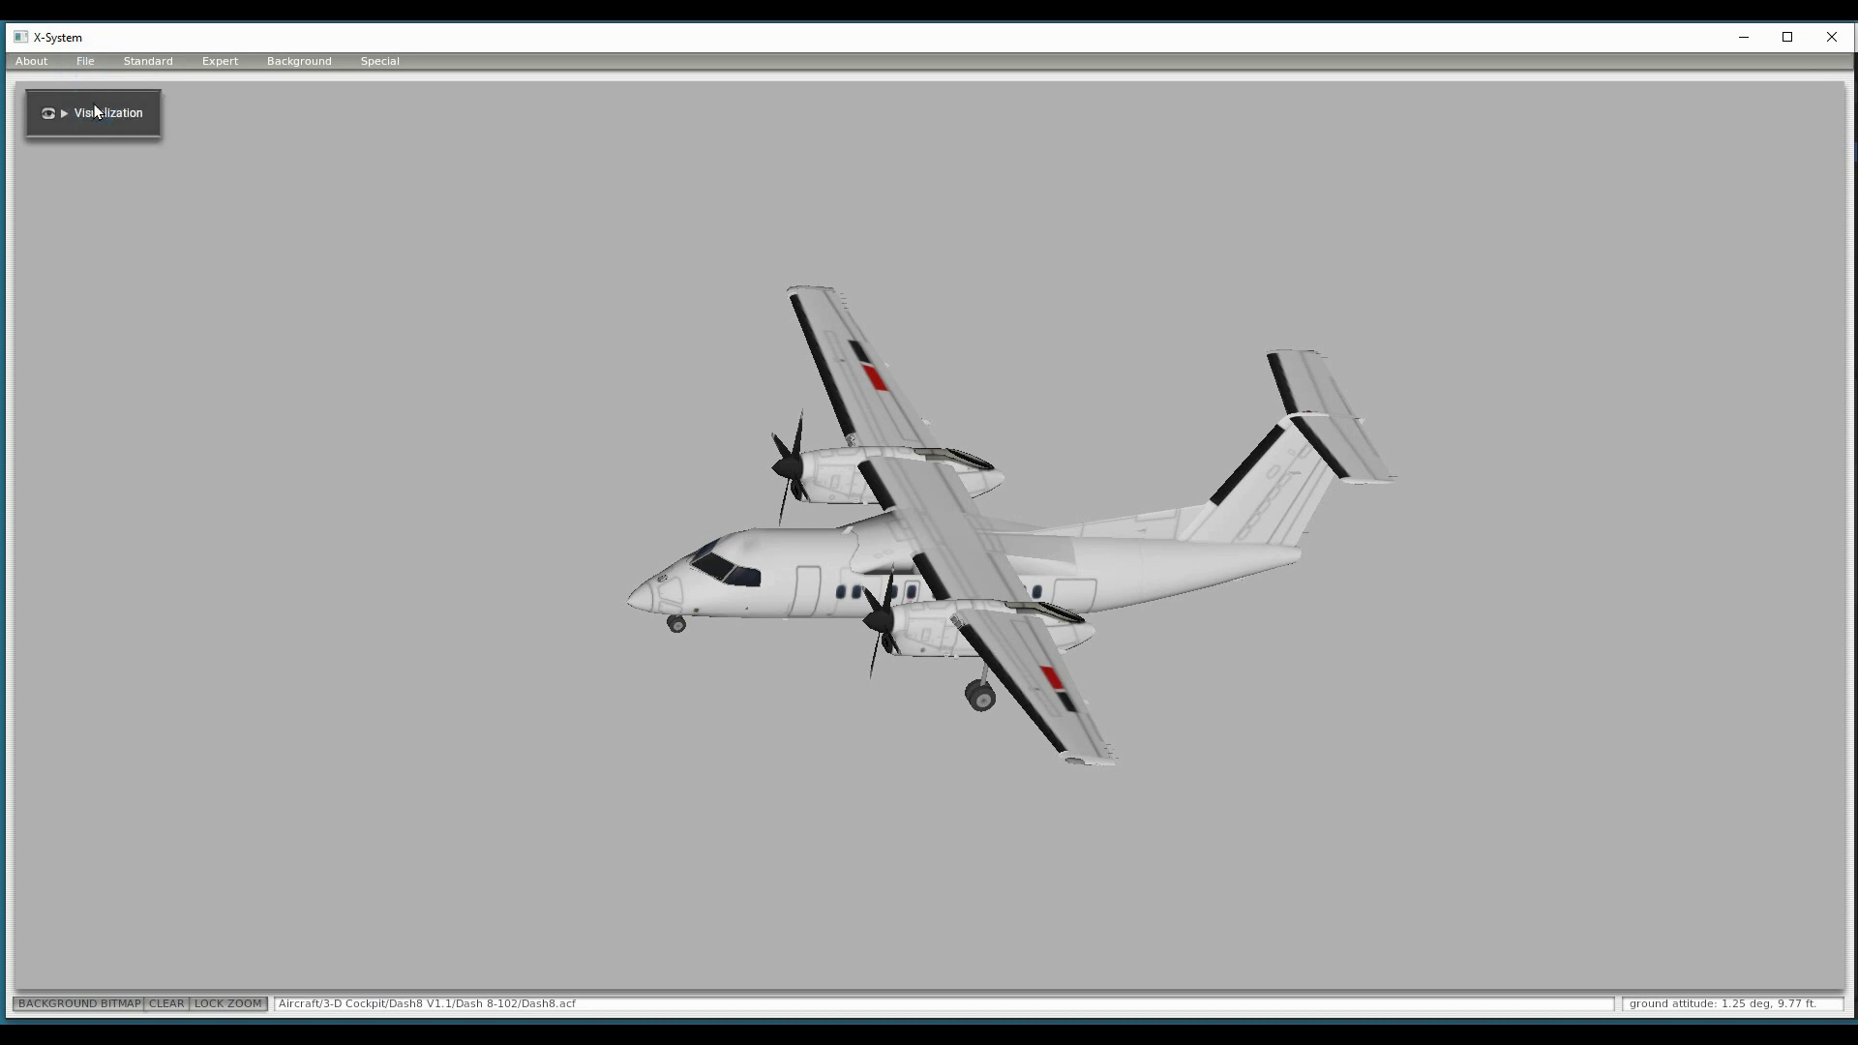
left_click(150, 62)
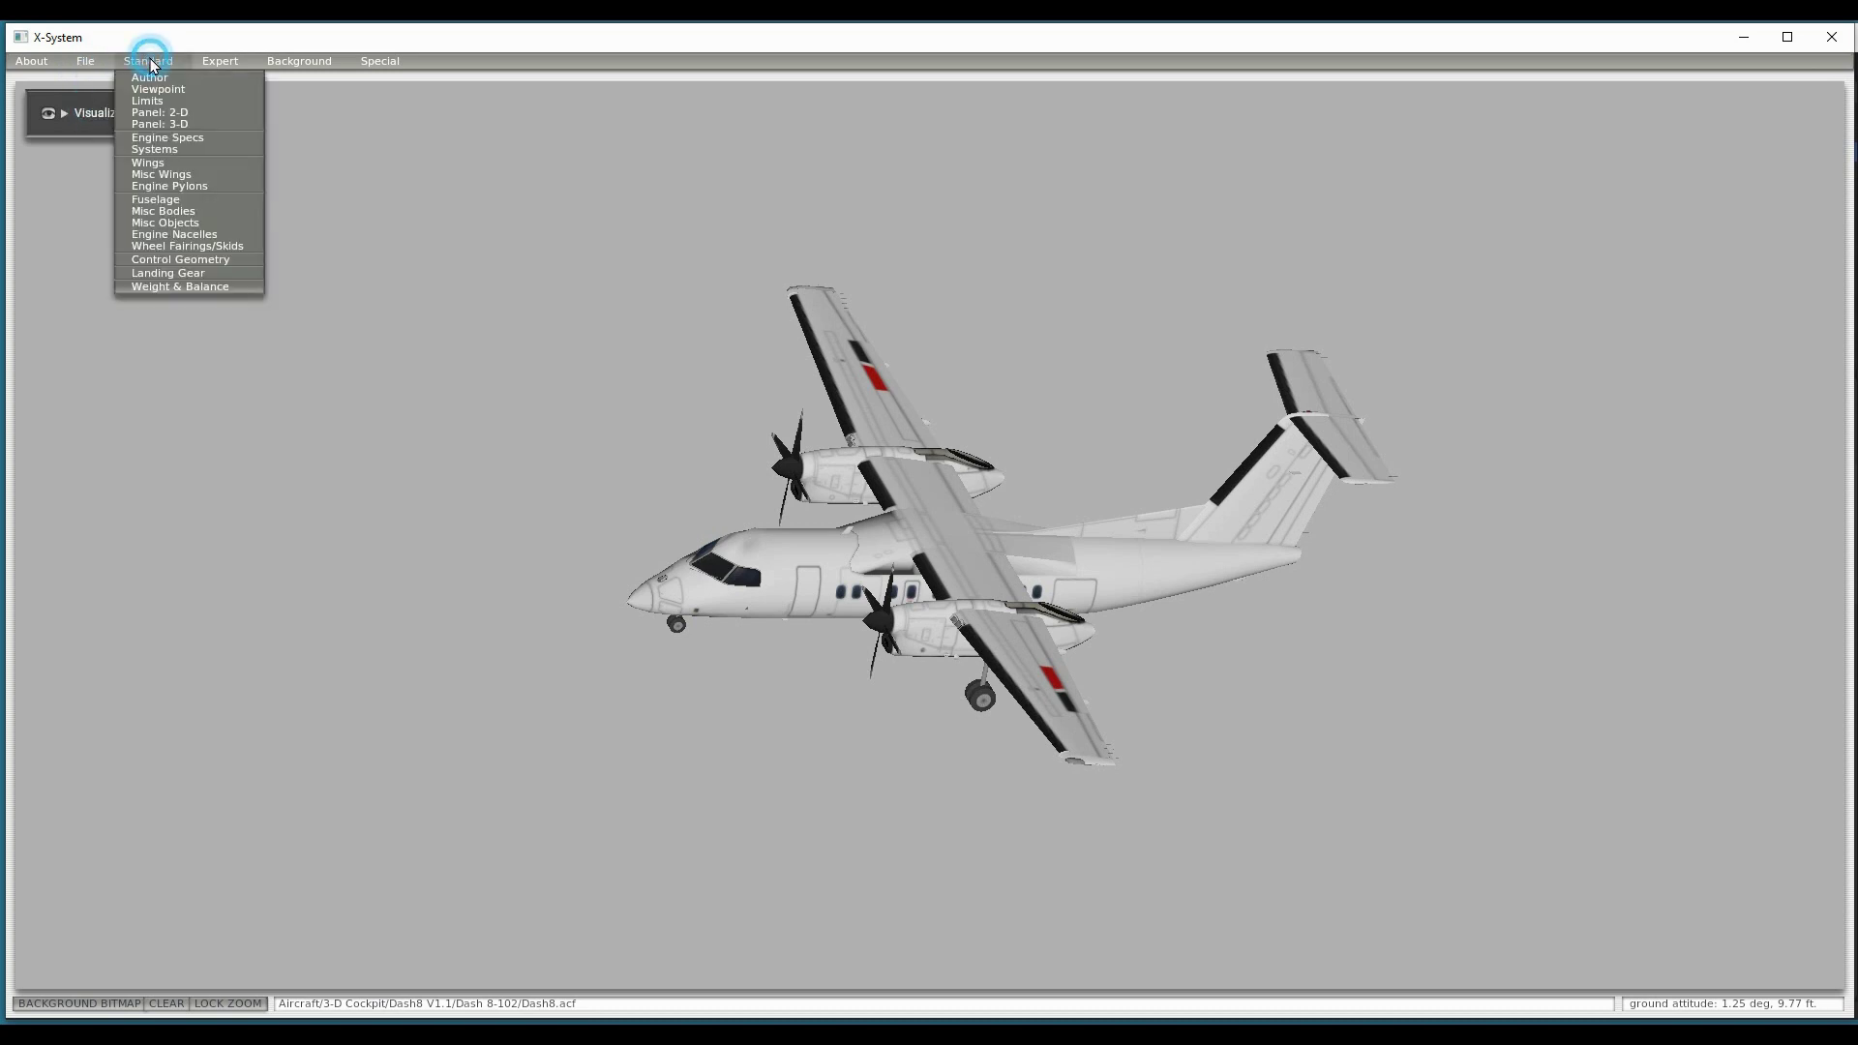
left_click(162, 222)
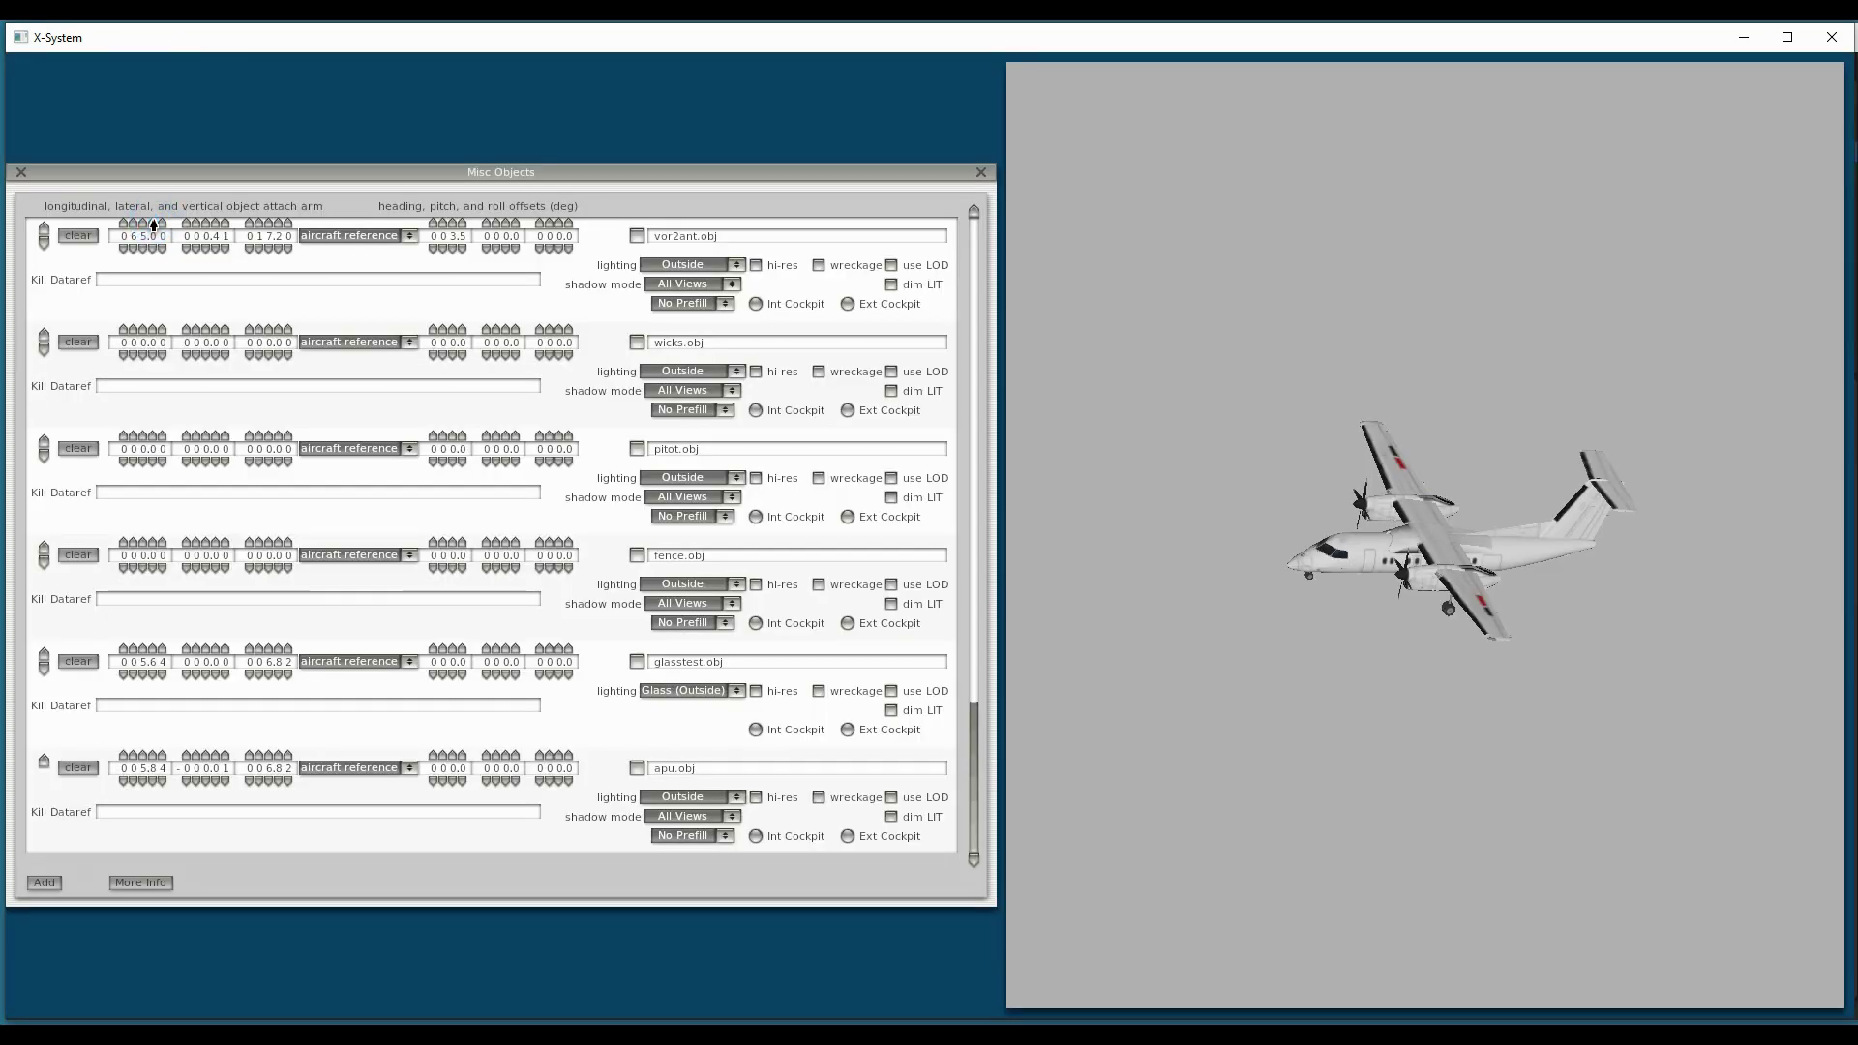
left_click(48, 883)
scroll(974, 725, "down", 1)
left_click(638, 770)
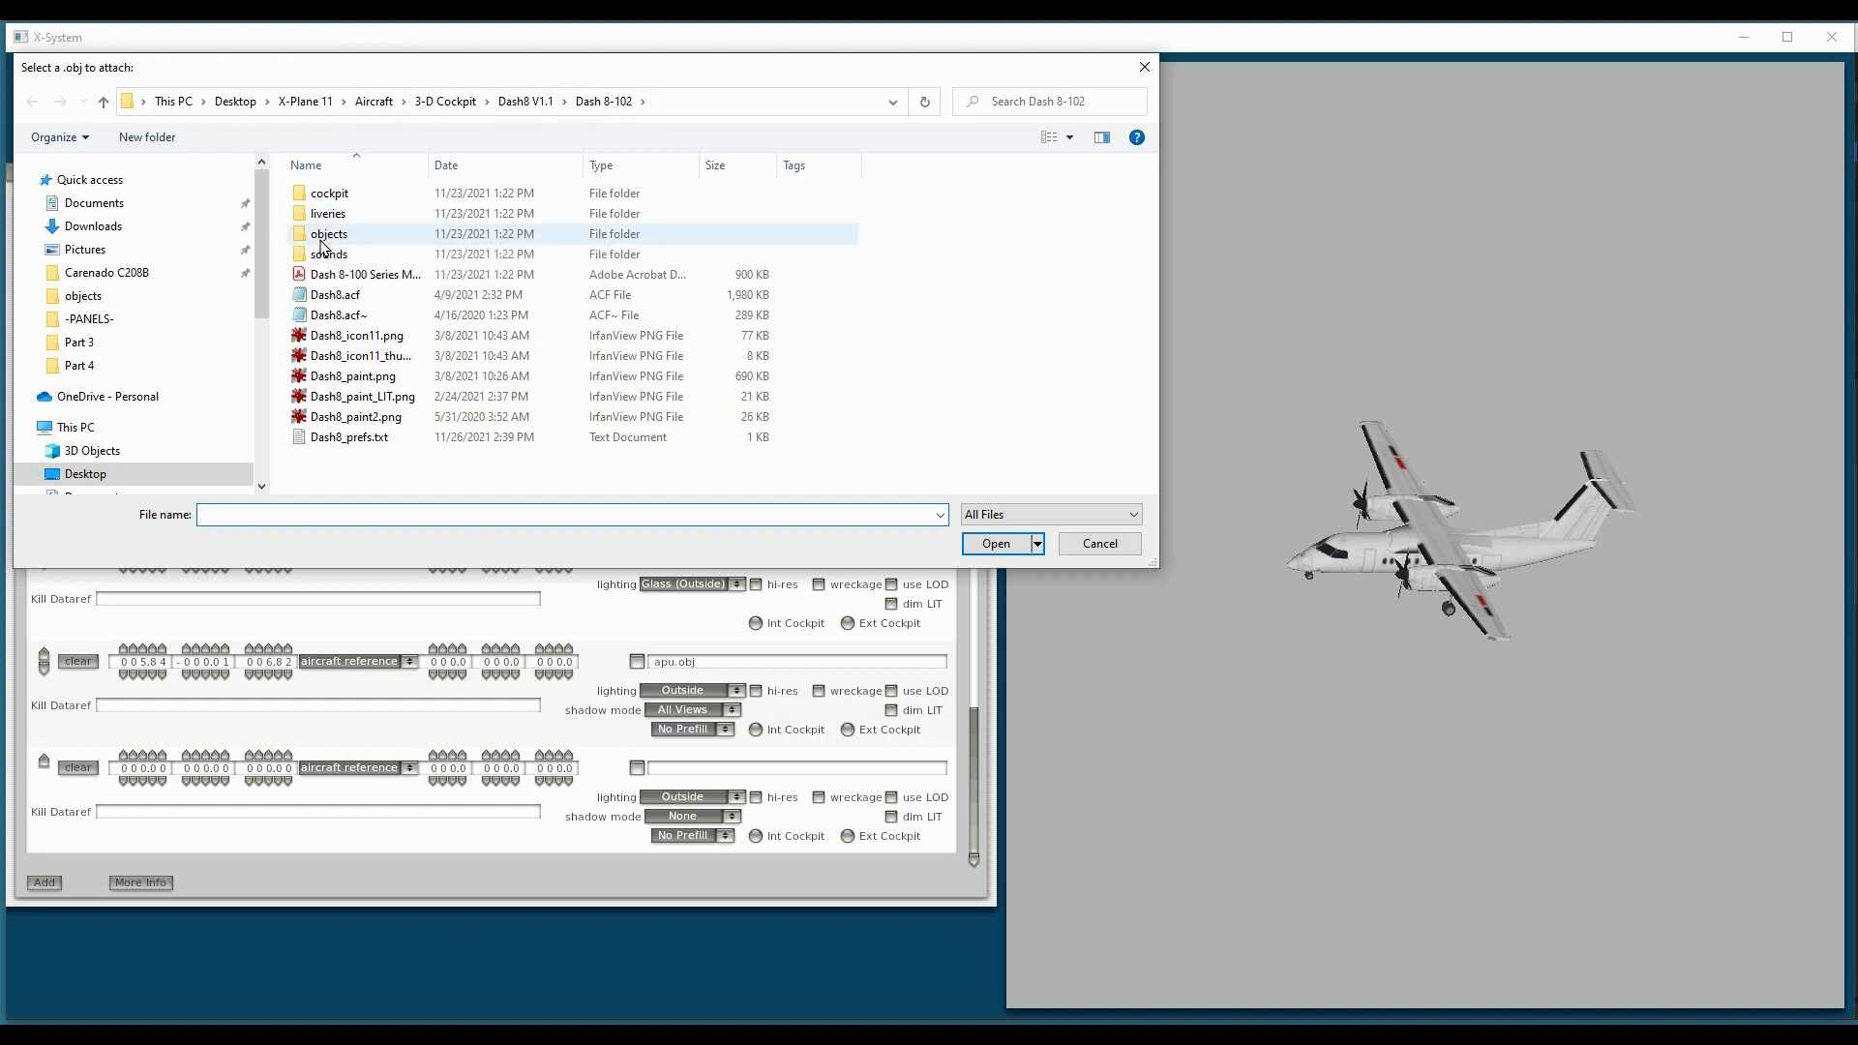
double_click(321, 238)
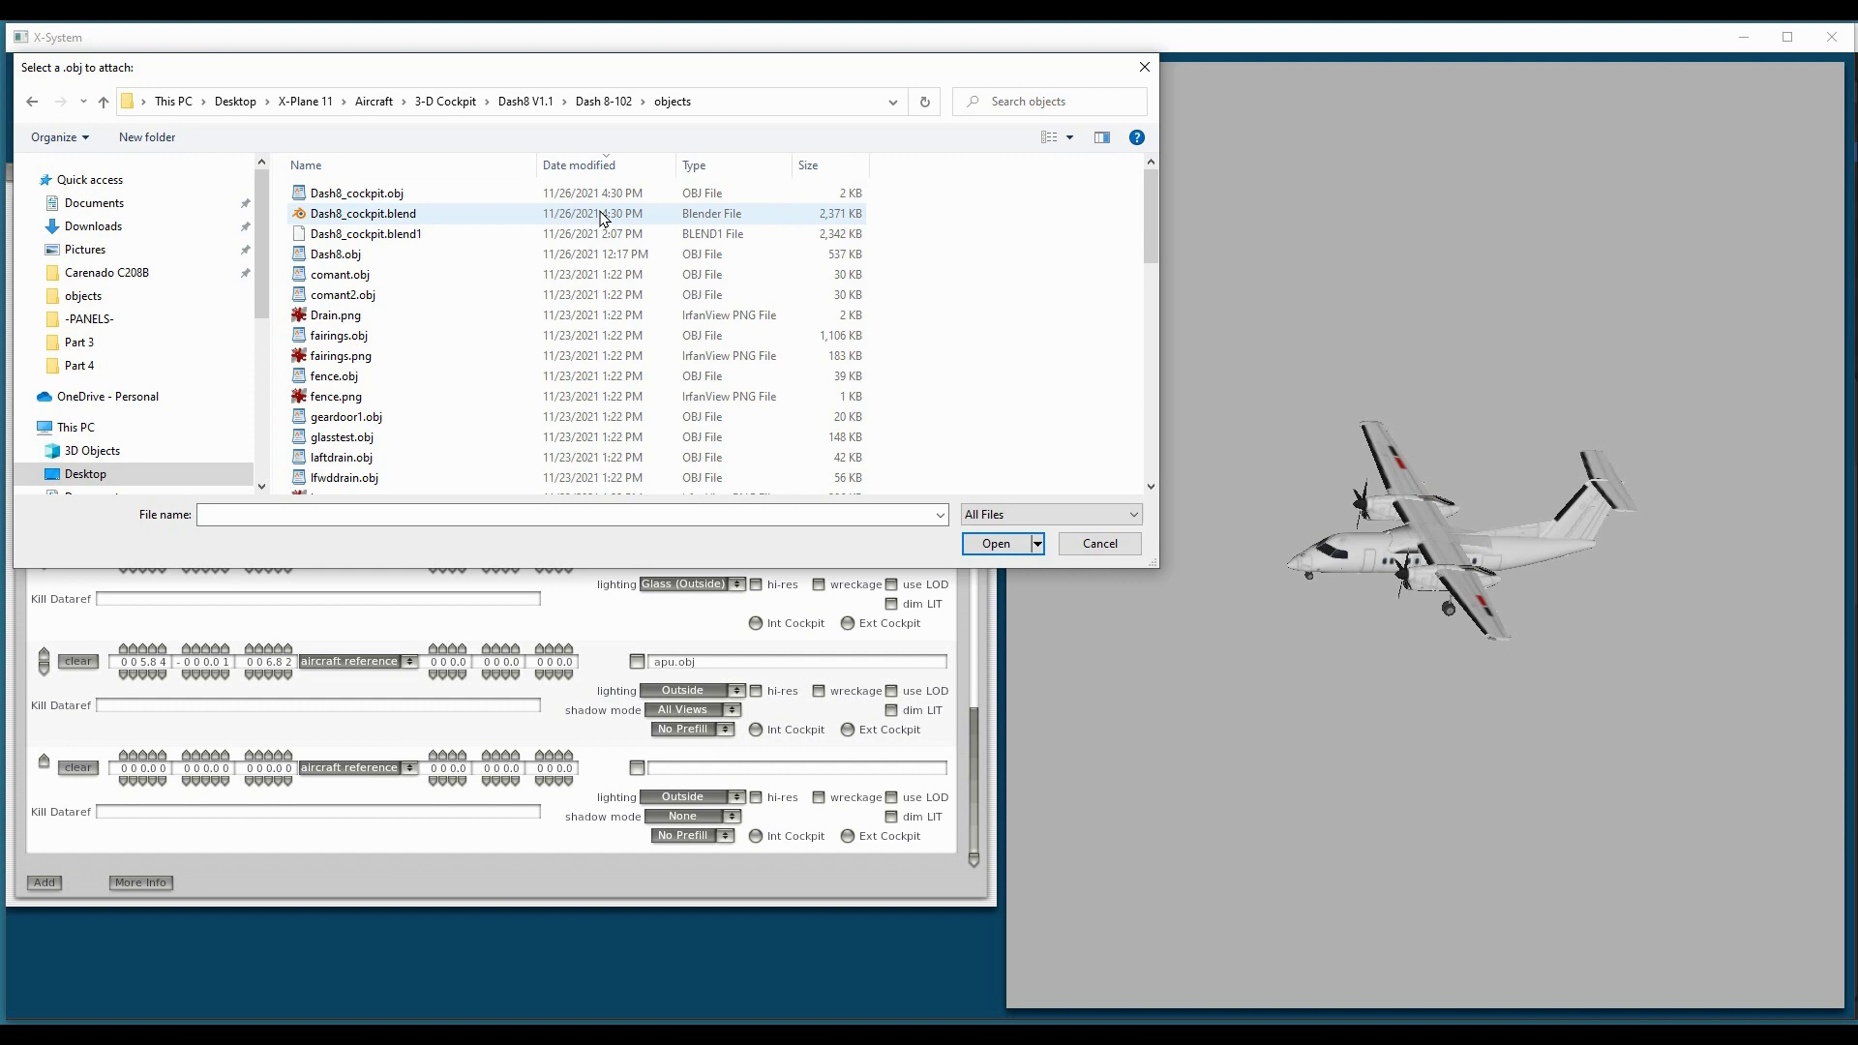
left_click(328, 196)
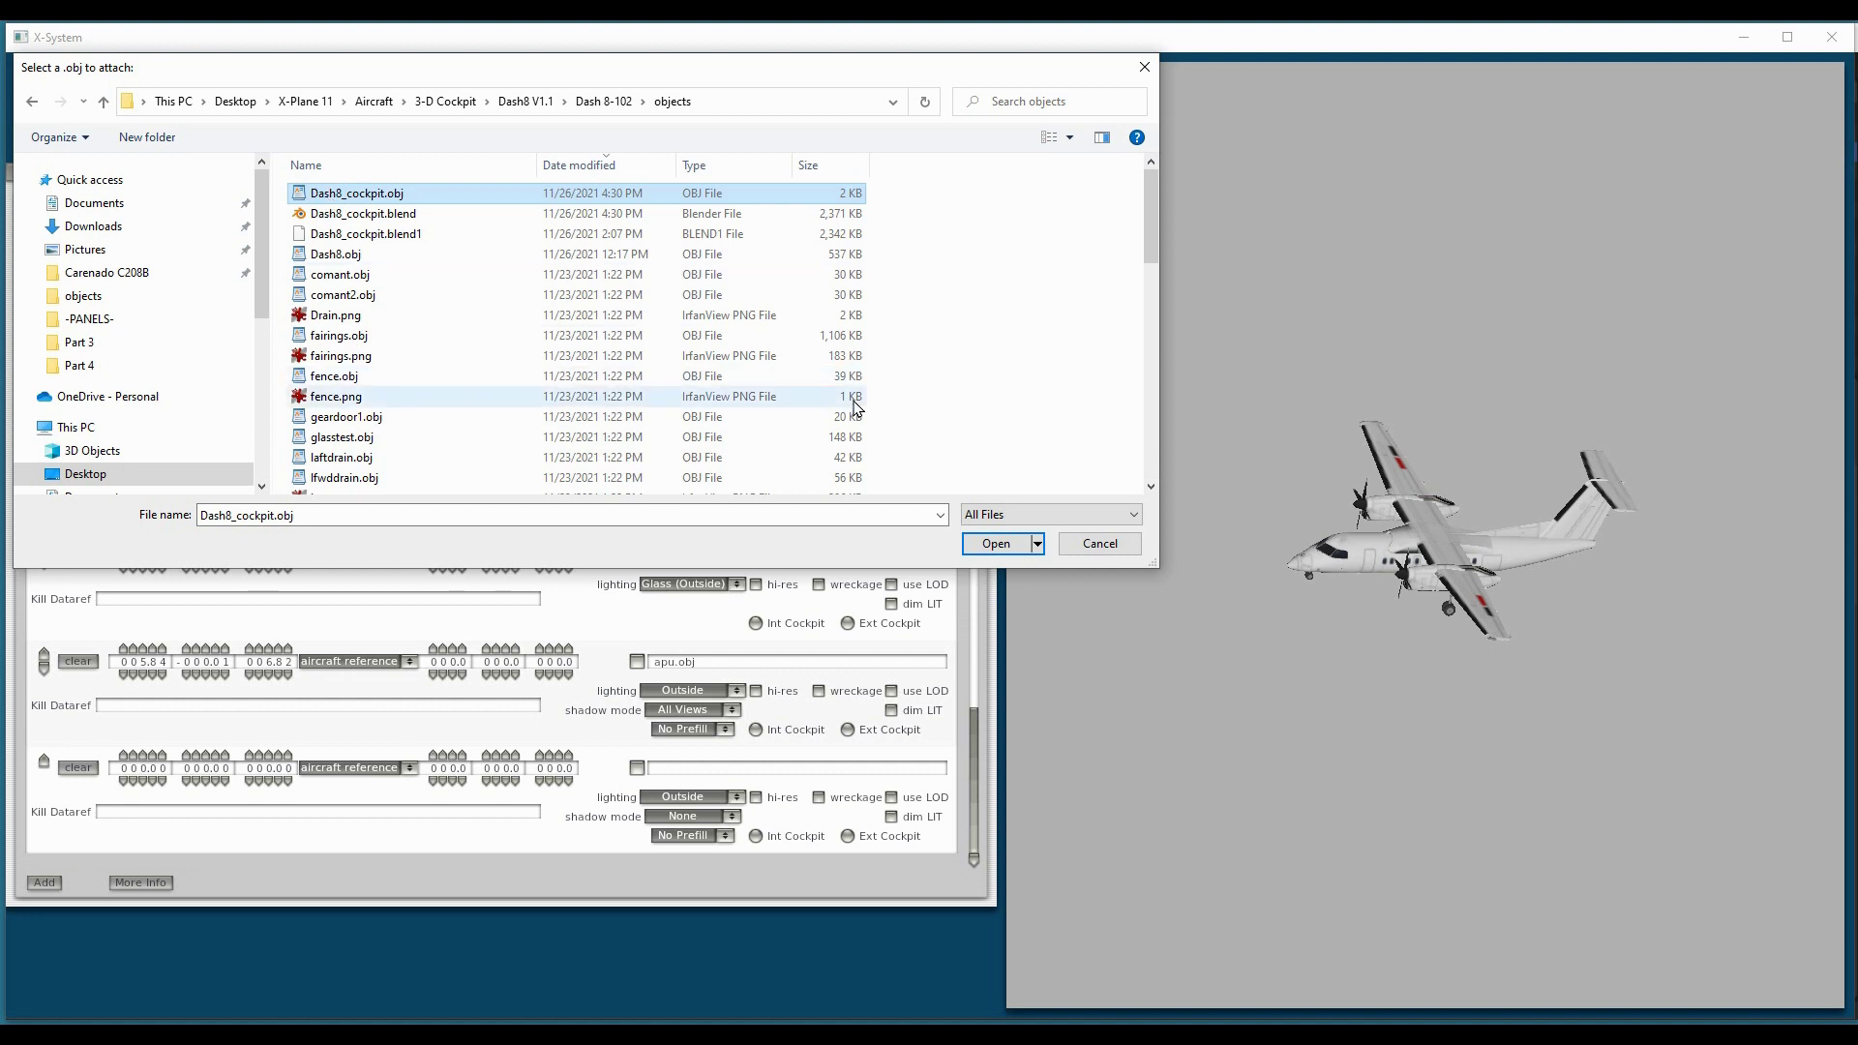
left_click(1000, 545)
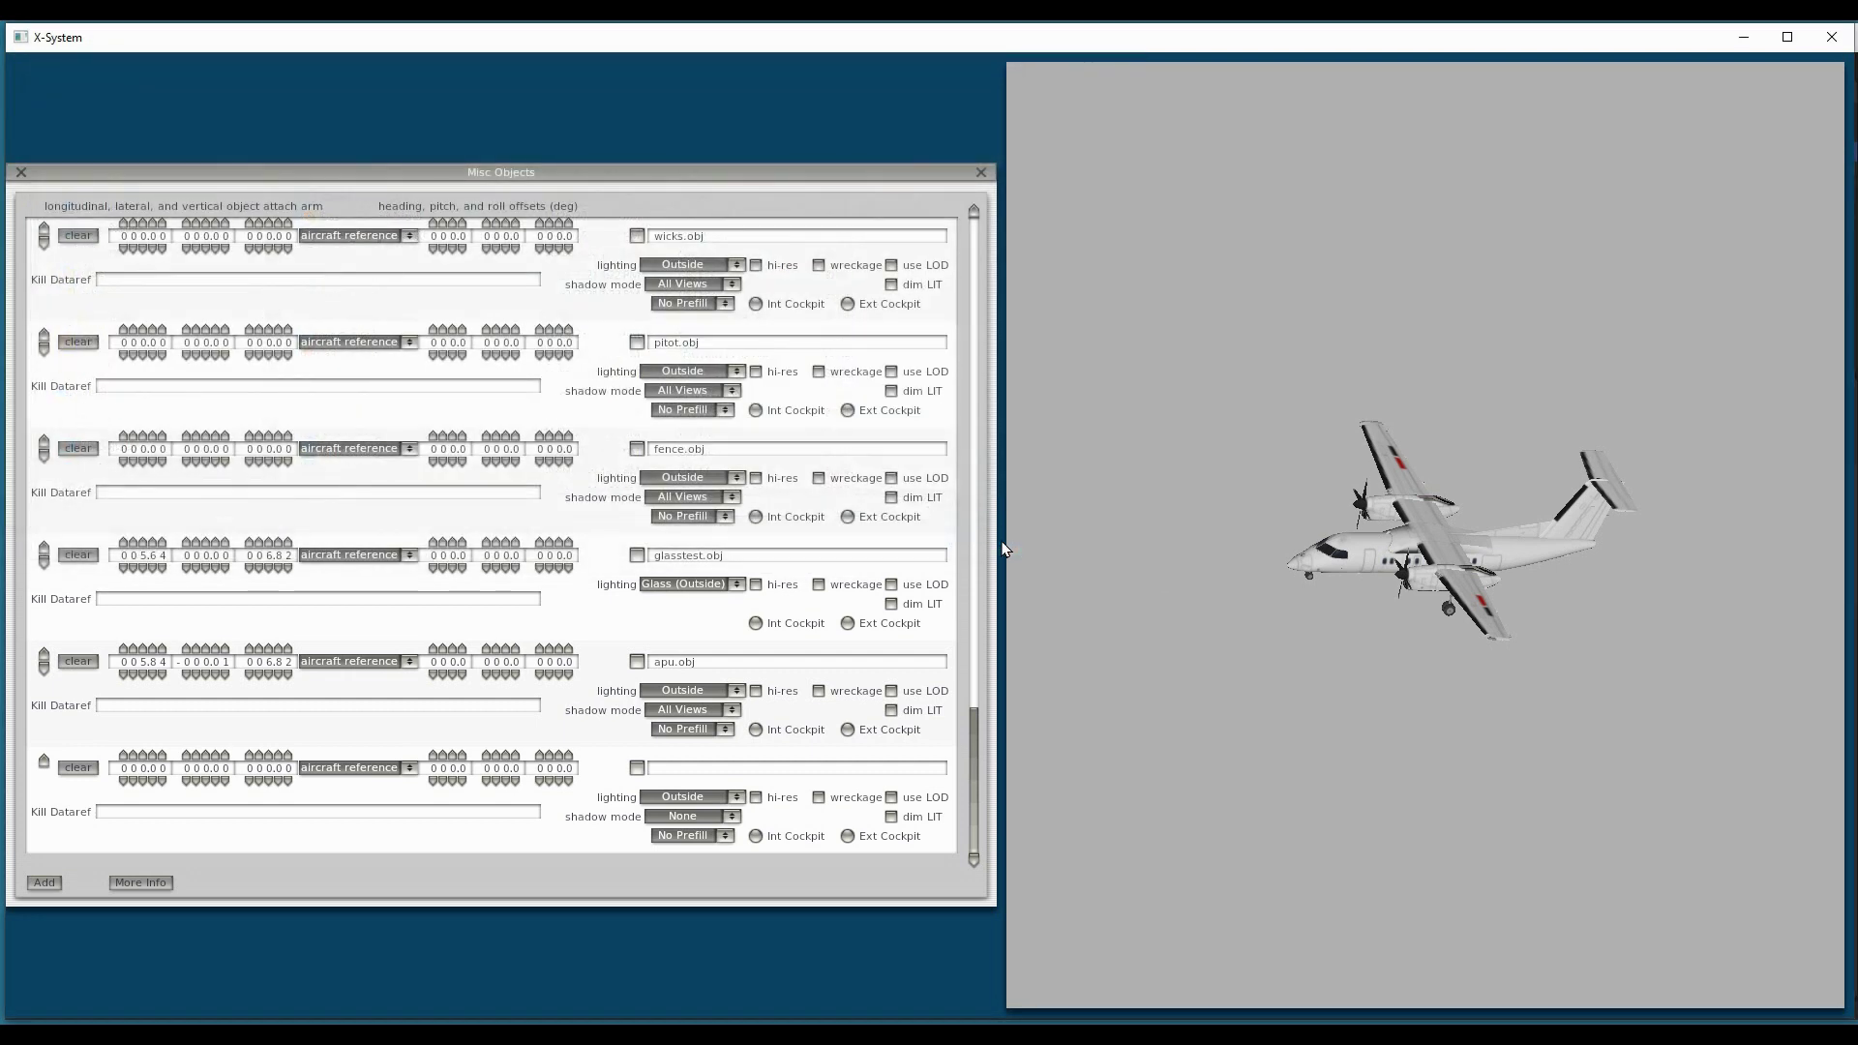
- Set the cockpit object to show in the interior cockpit with hi-res, and save the aircraft
left_click(756, 839)
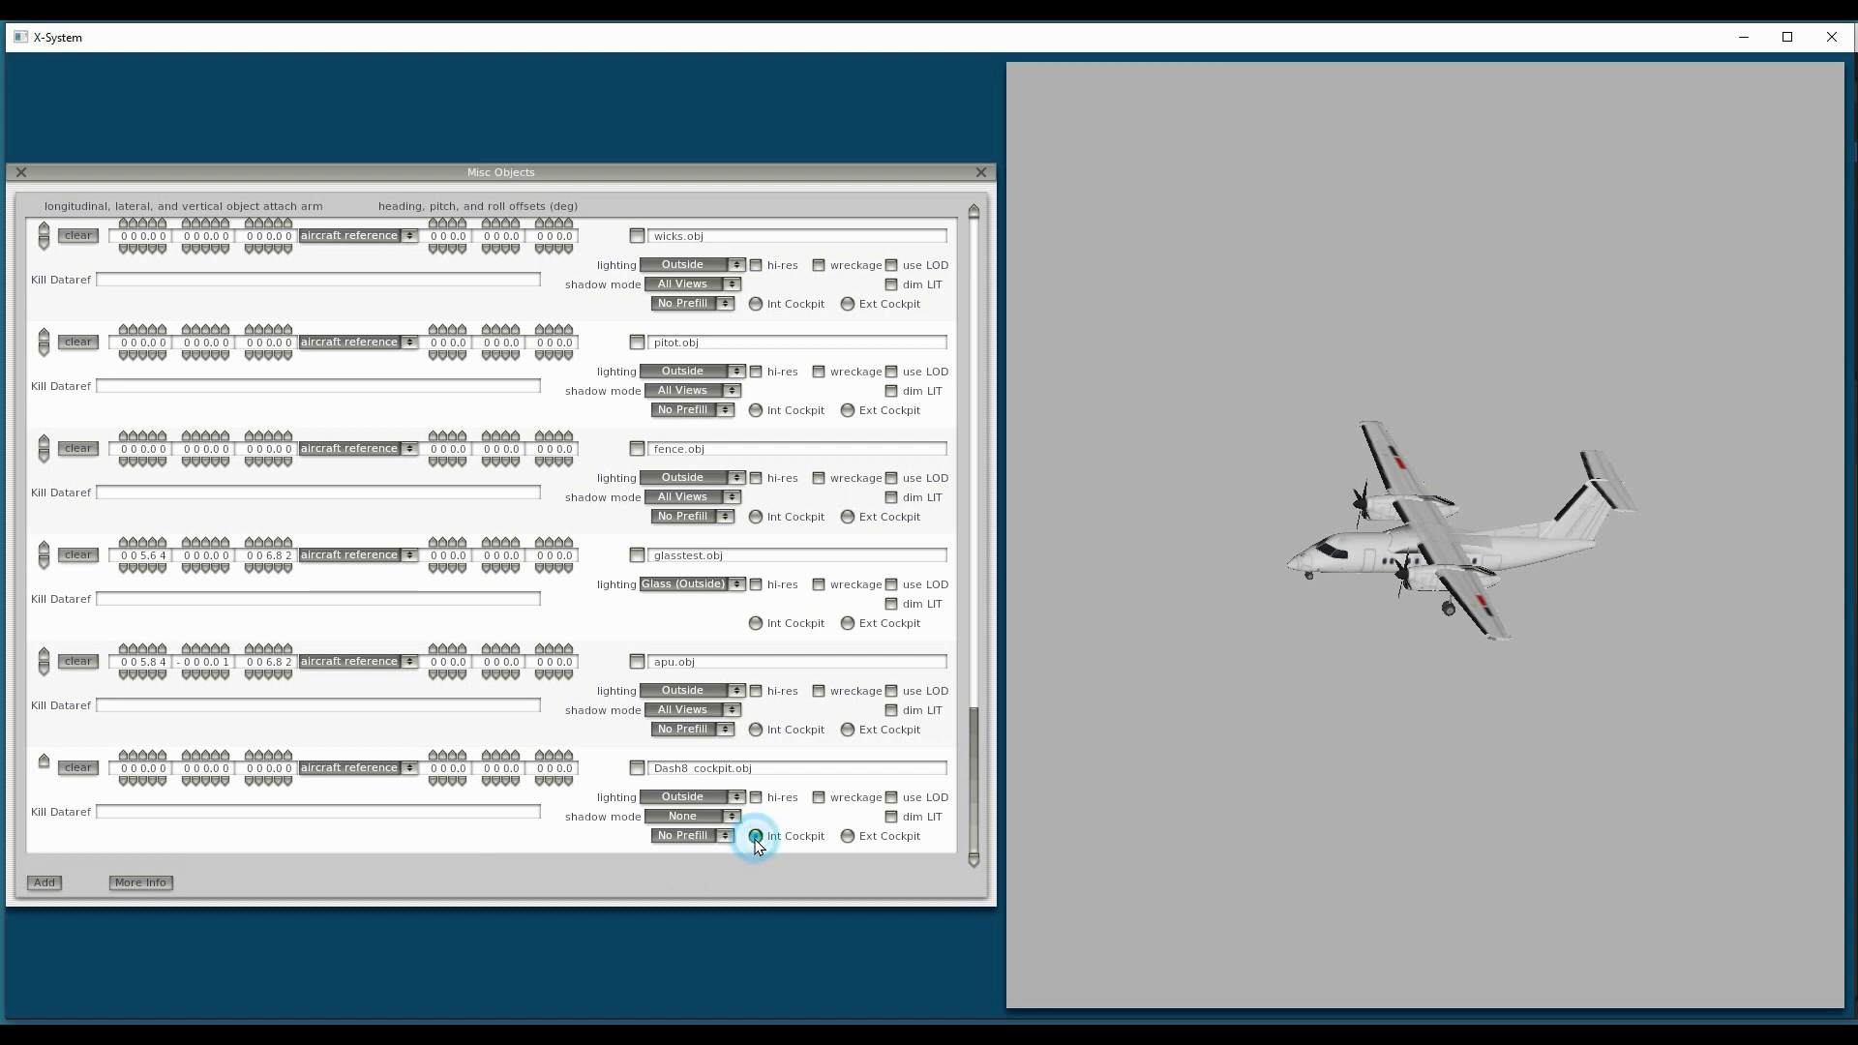
left_click(757, 799)
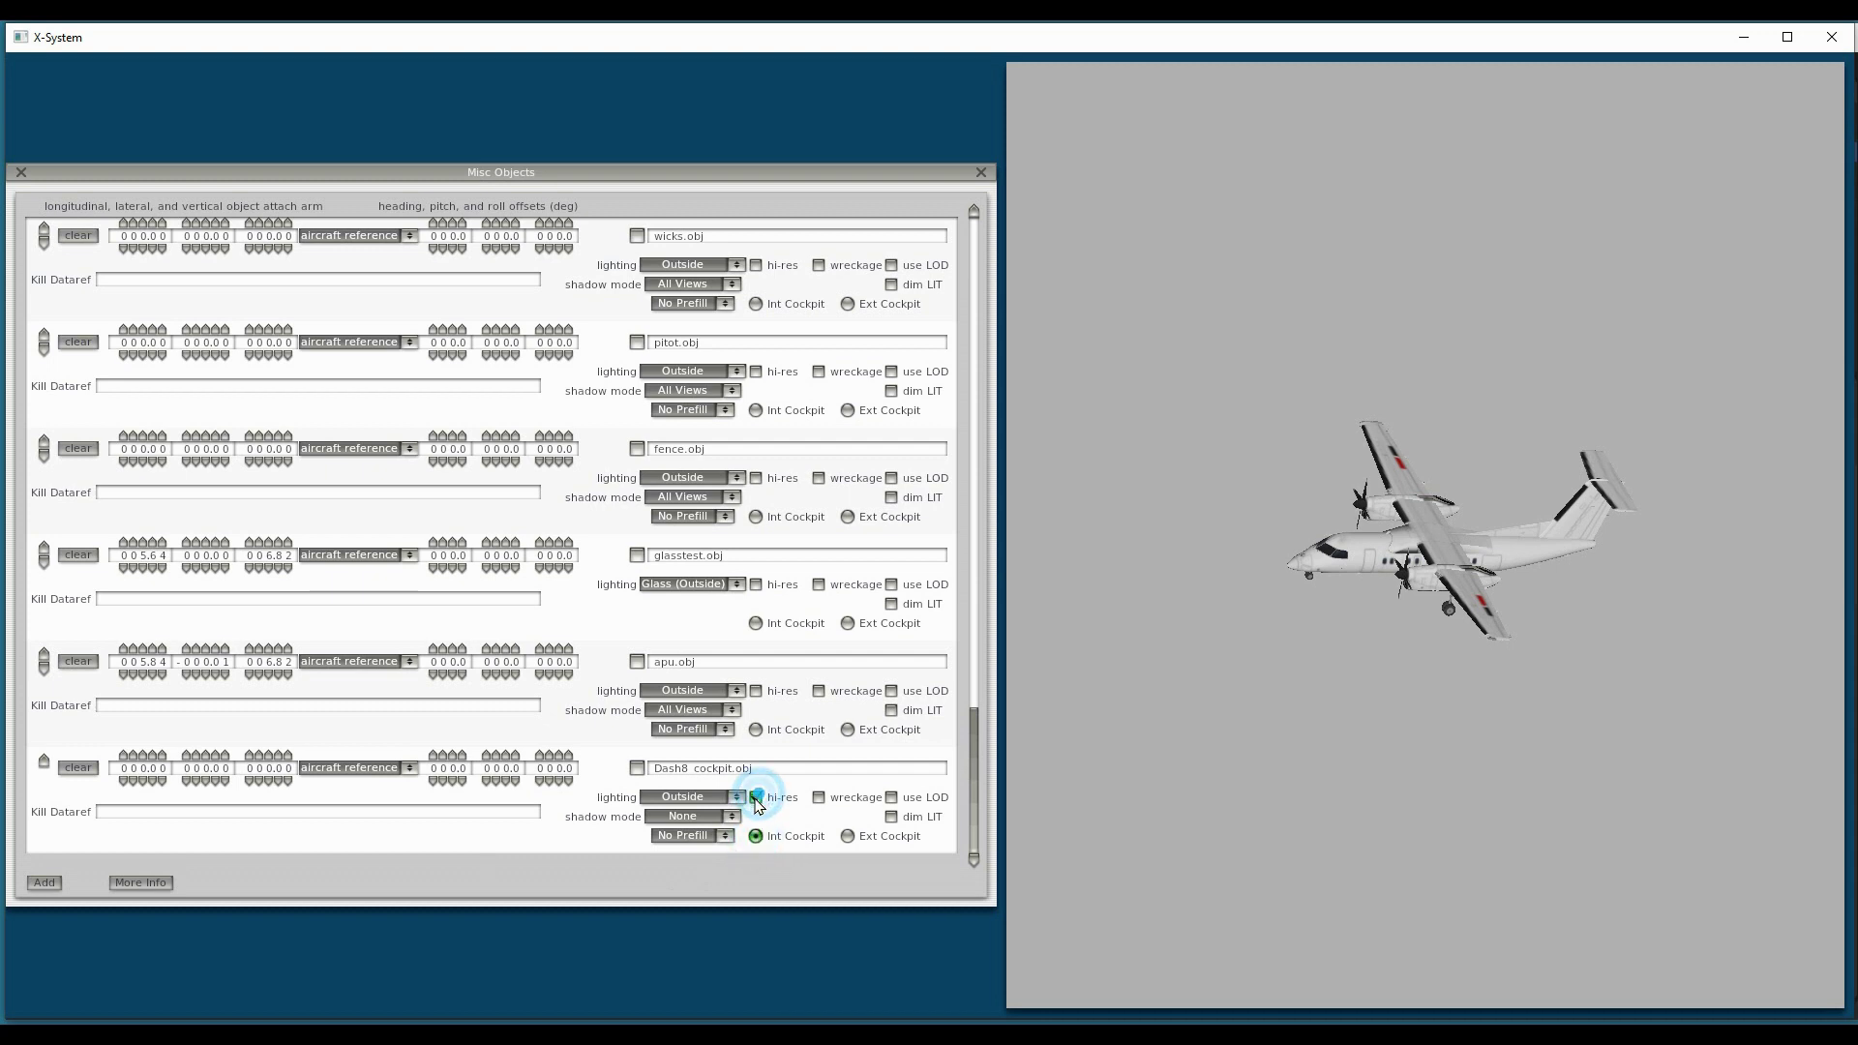
left_click(21, 172)
left_click(86, 61)
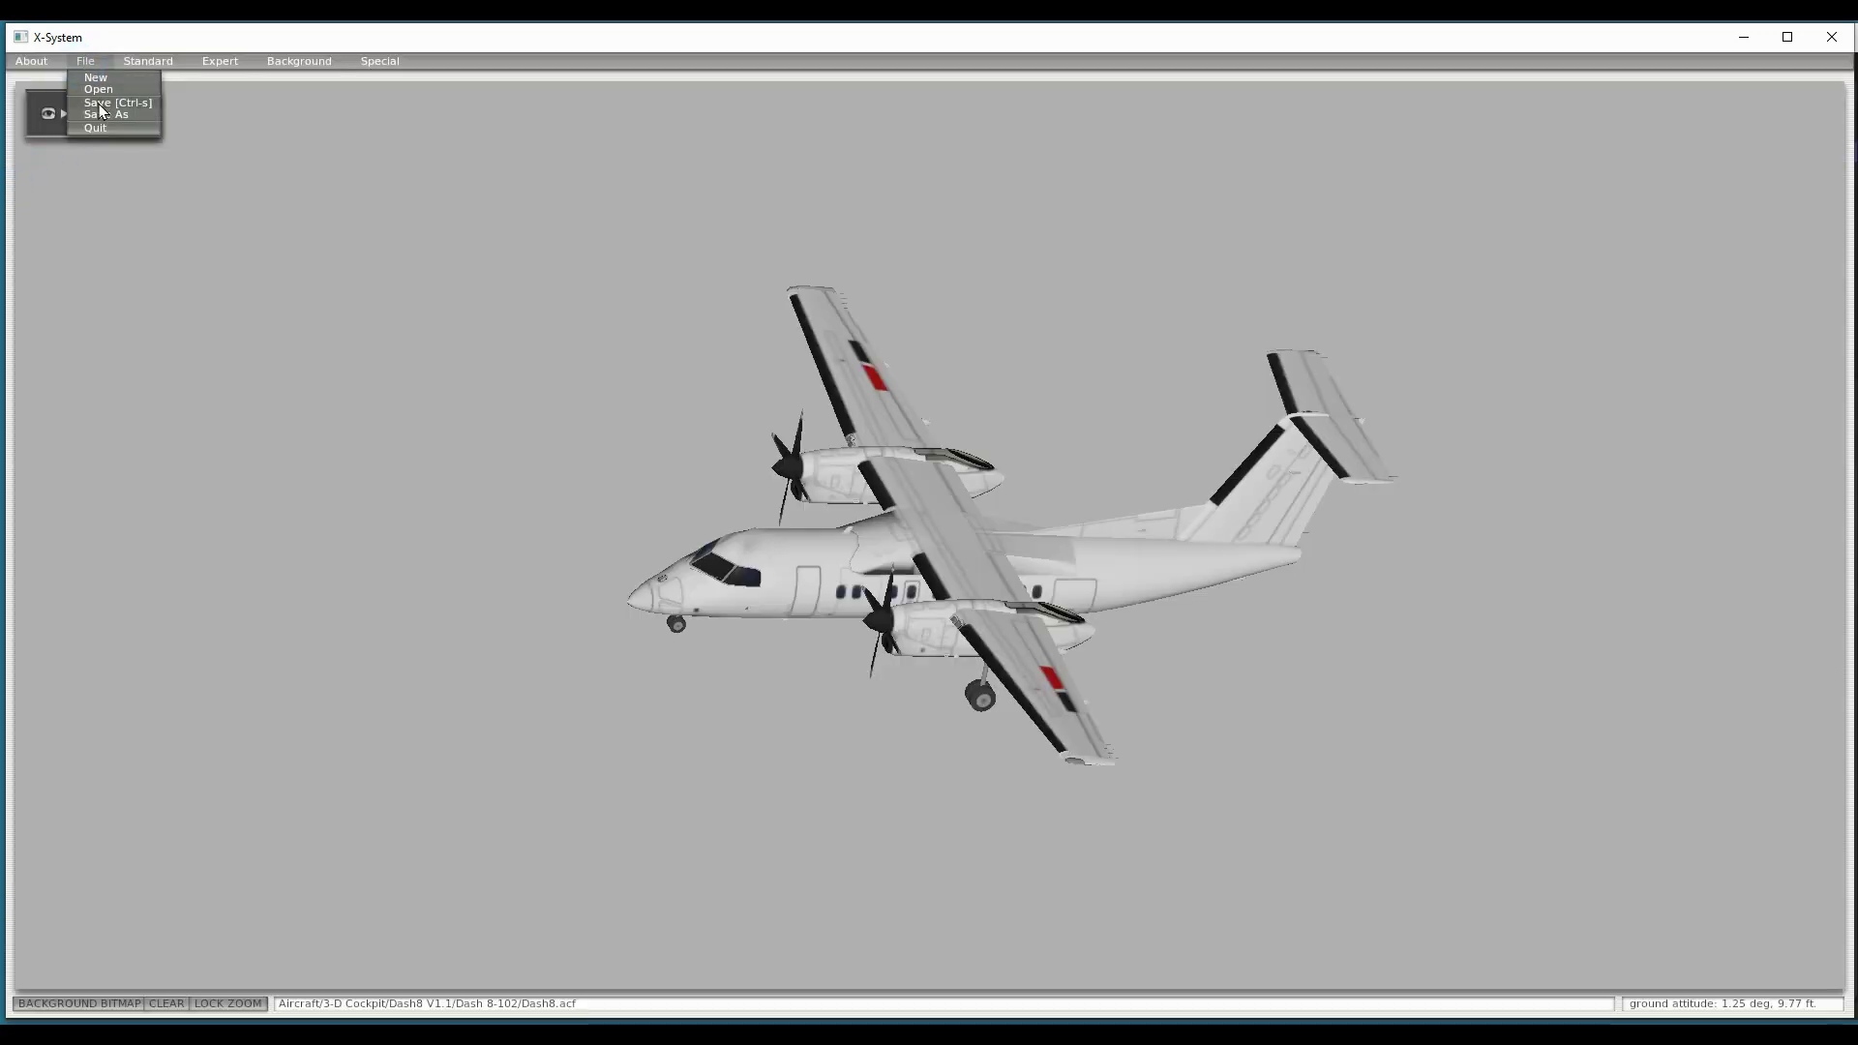
left_click(101, 105)
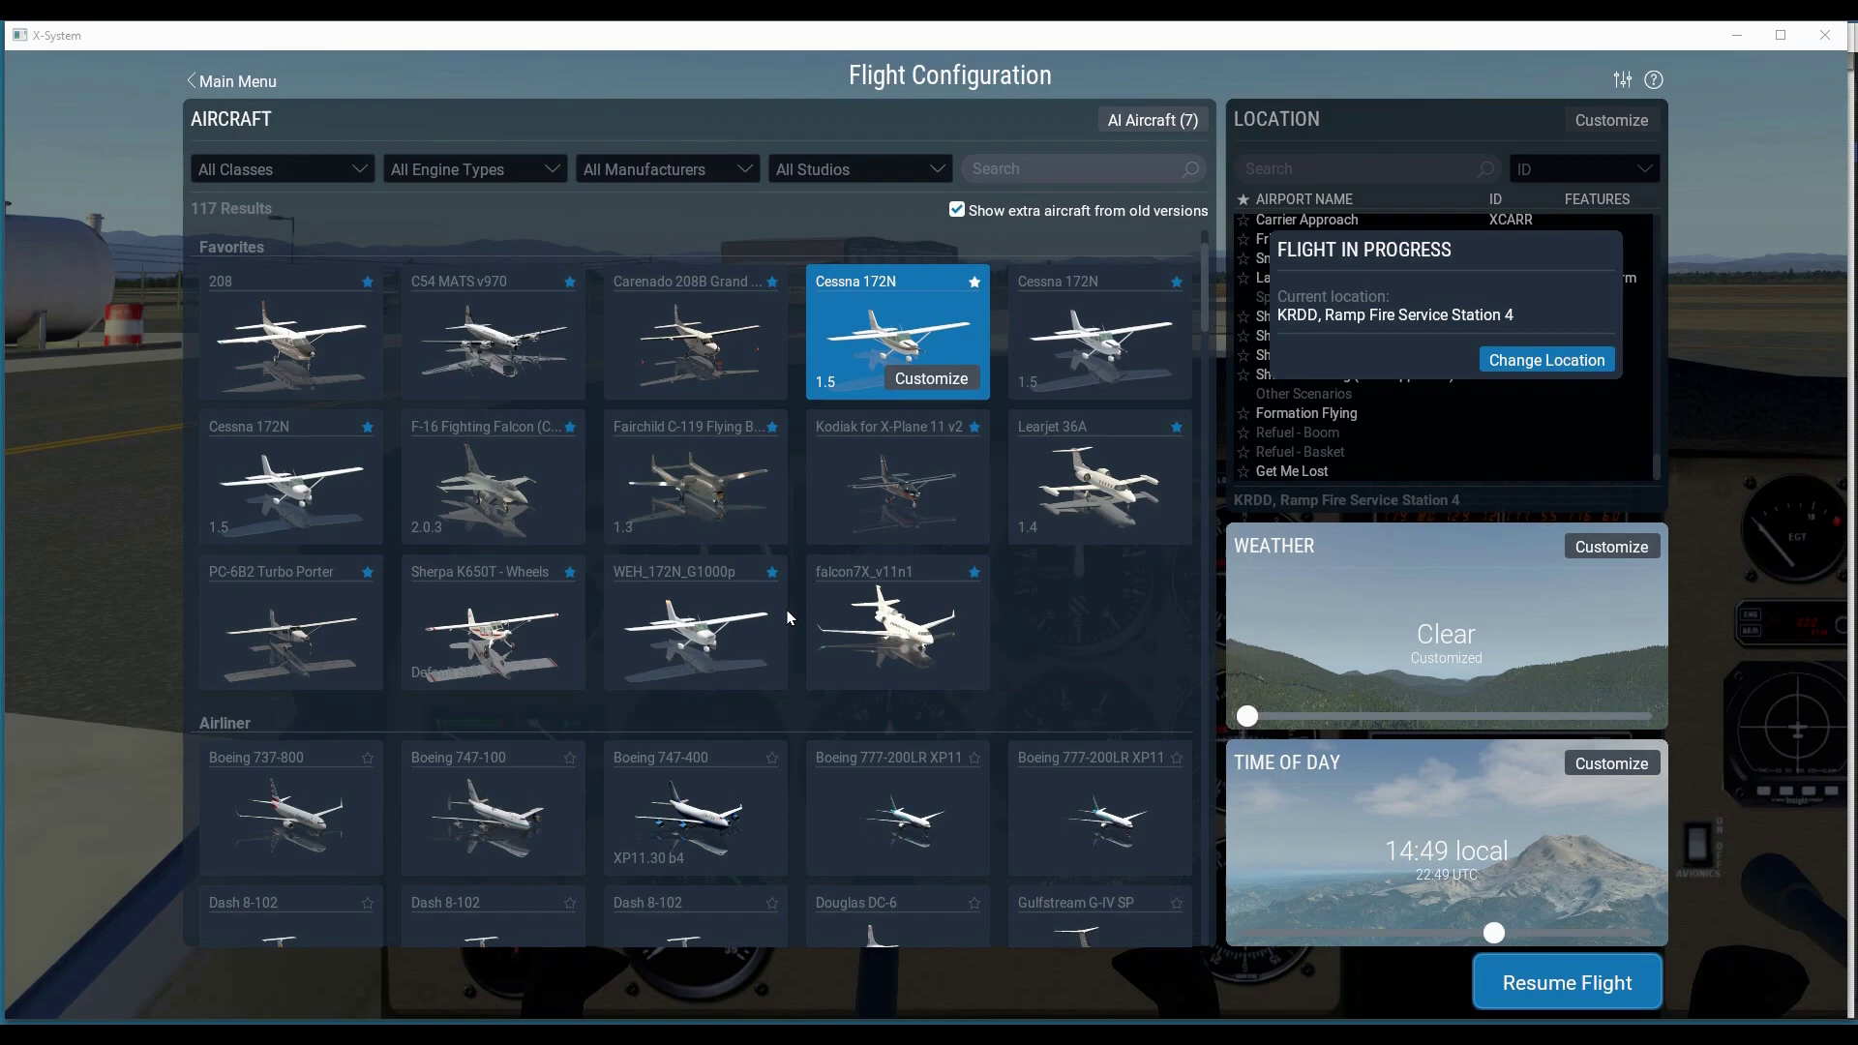
- Resume the flight and start a new flight in the Dash 8-102 from Flight Configuration
left_click(1600, 972)
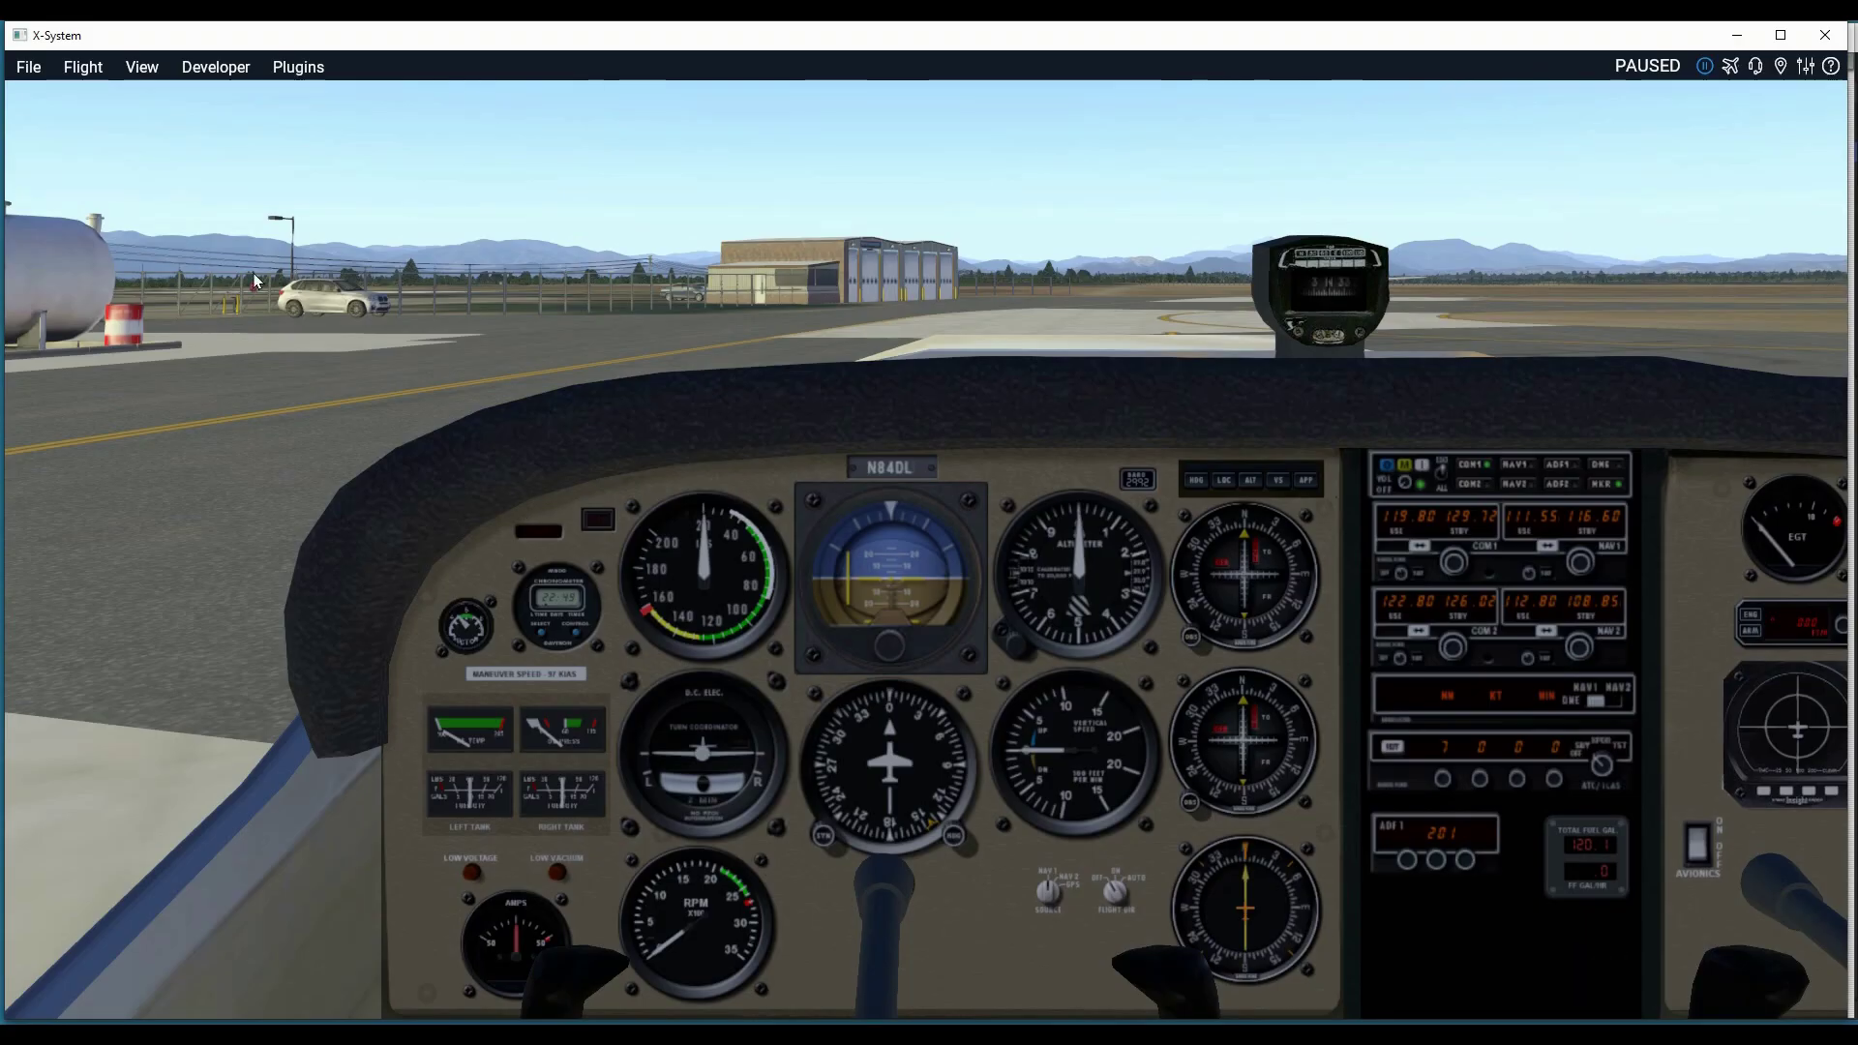
left_click(107, 77)
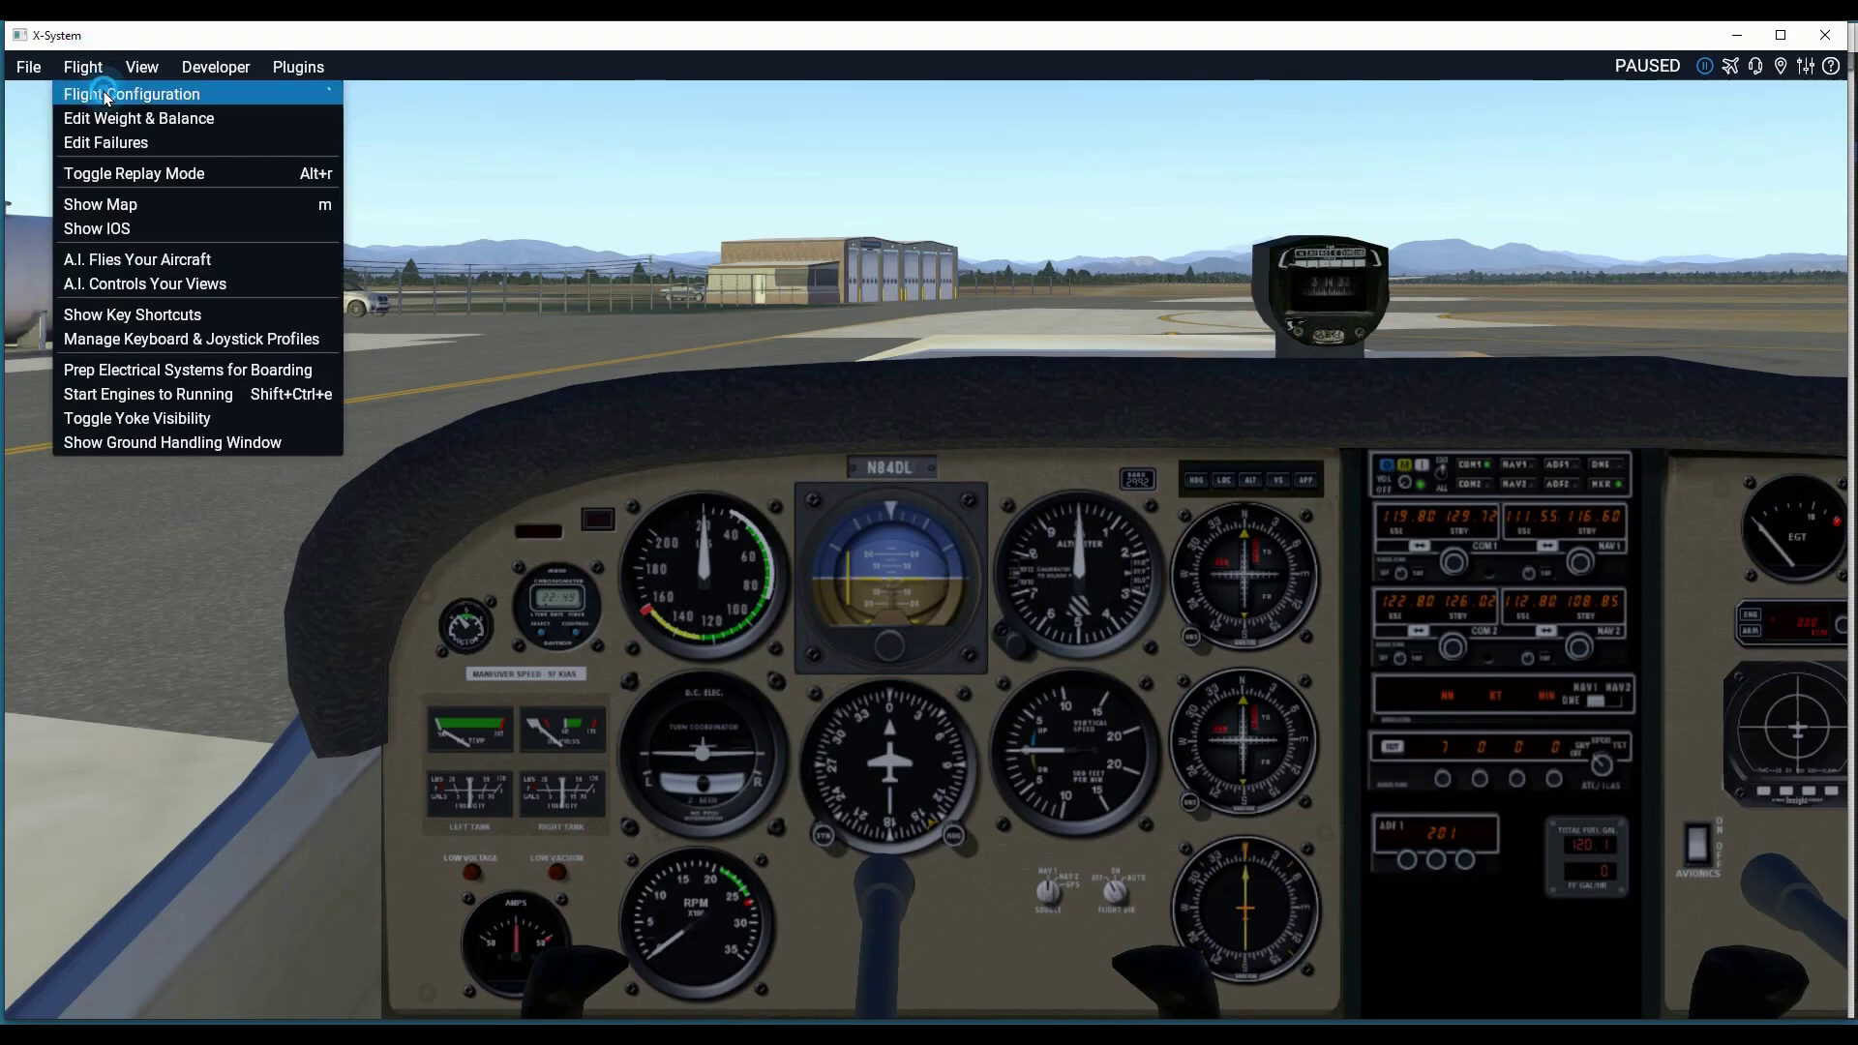
left_click(105, 93)
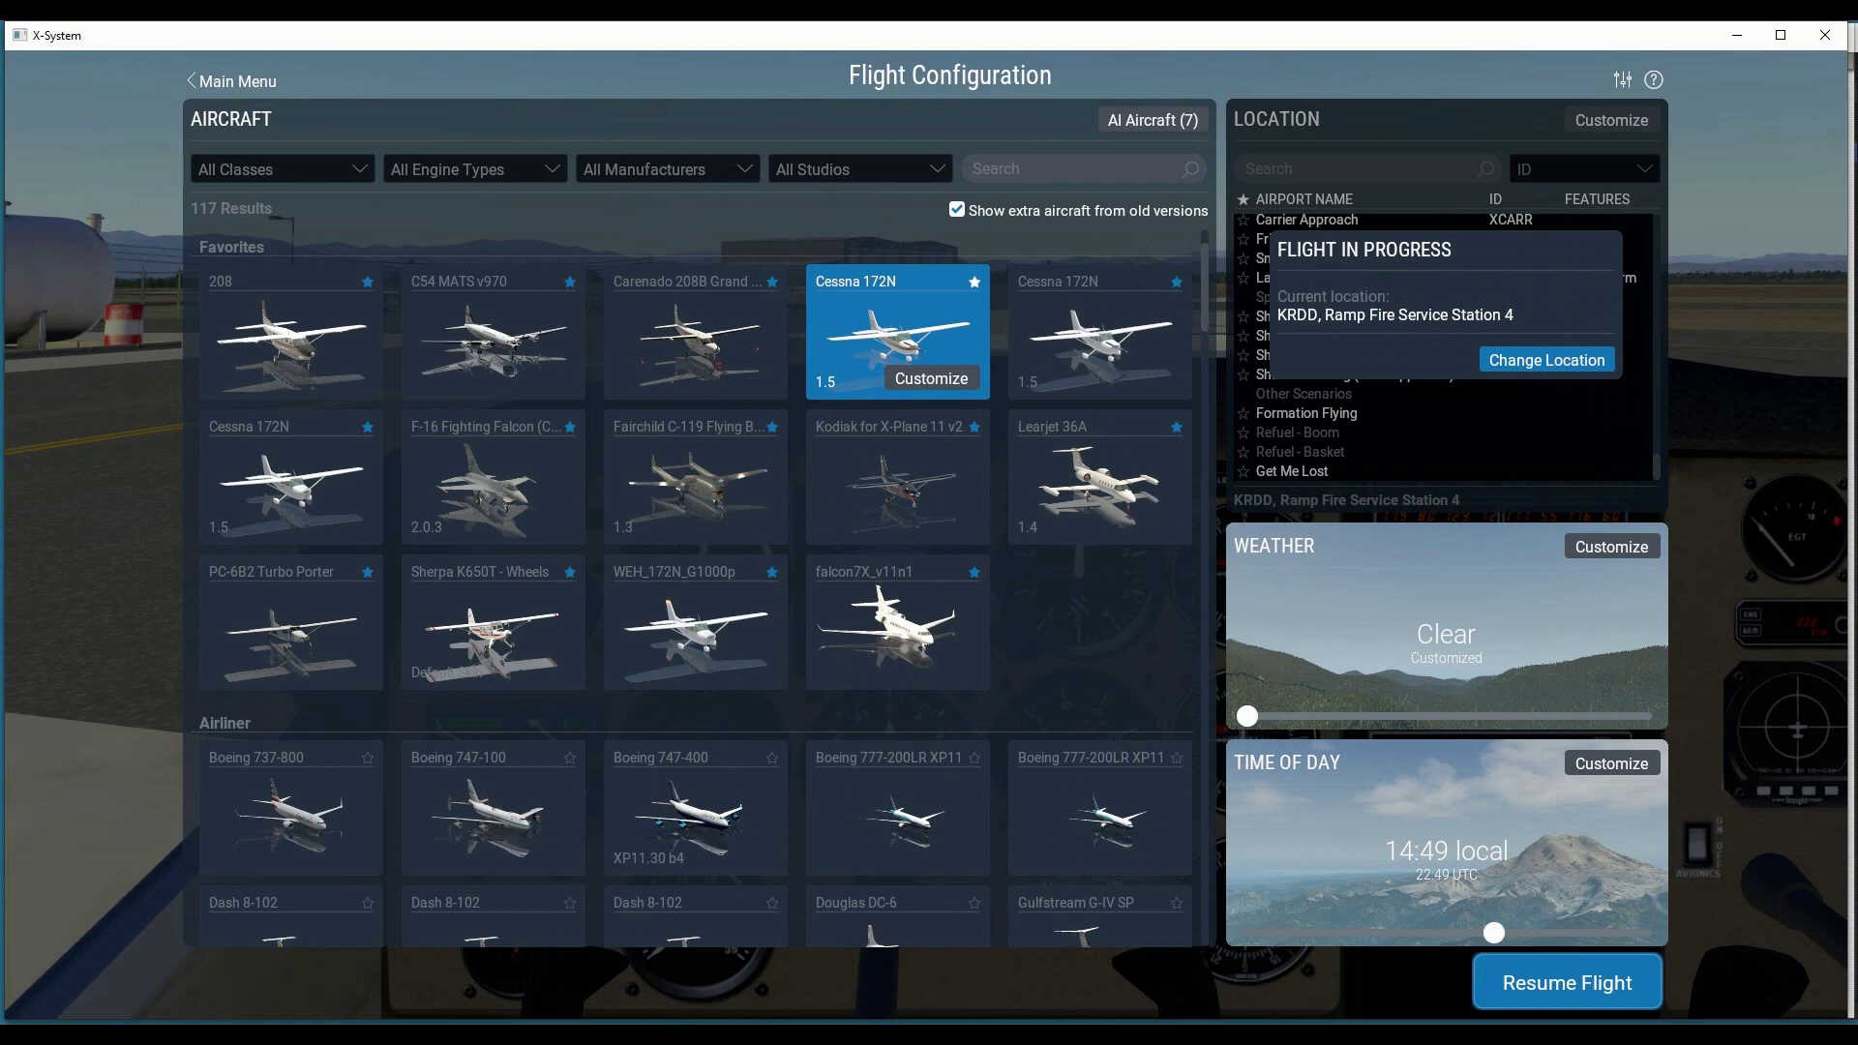
scroll(291, 770, "down", 3)
left_click(290, 769)
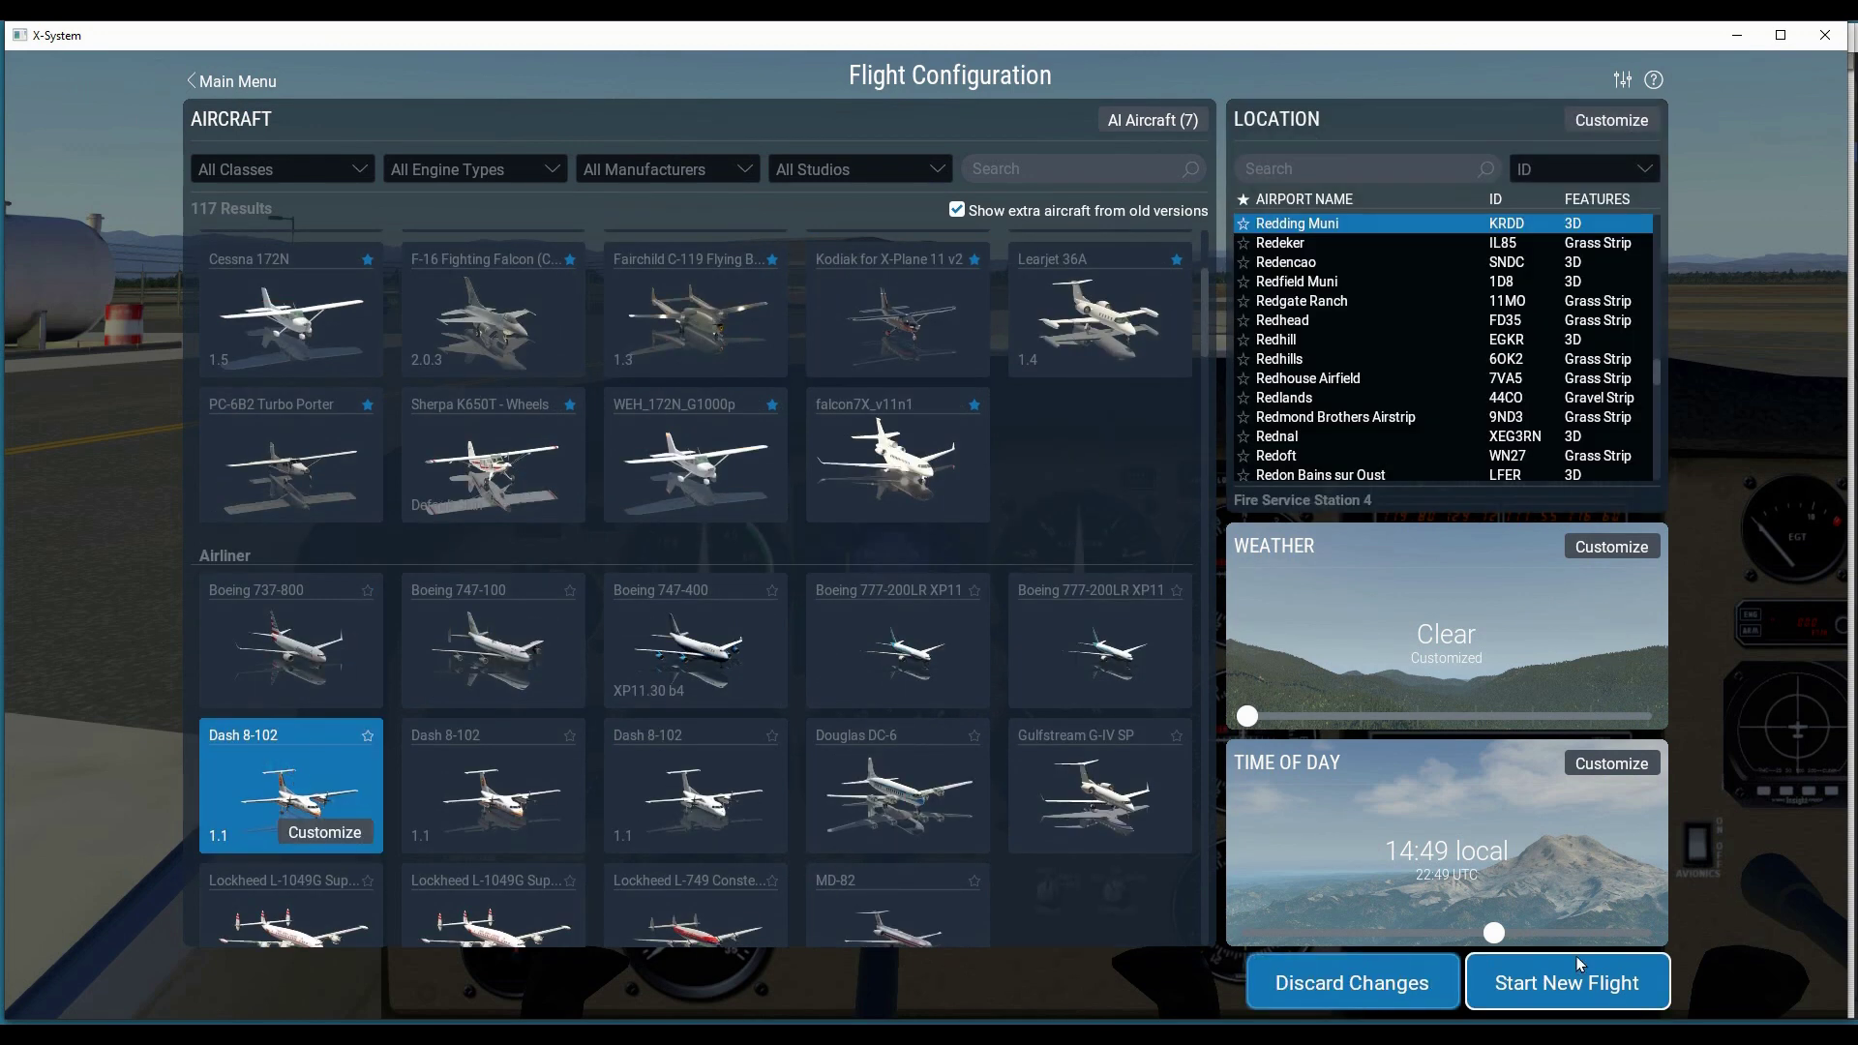
left_click(1612, 982)
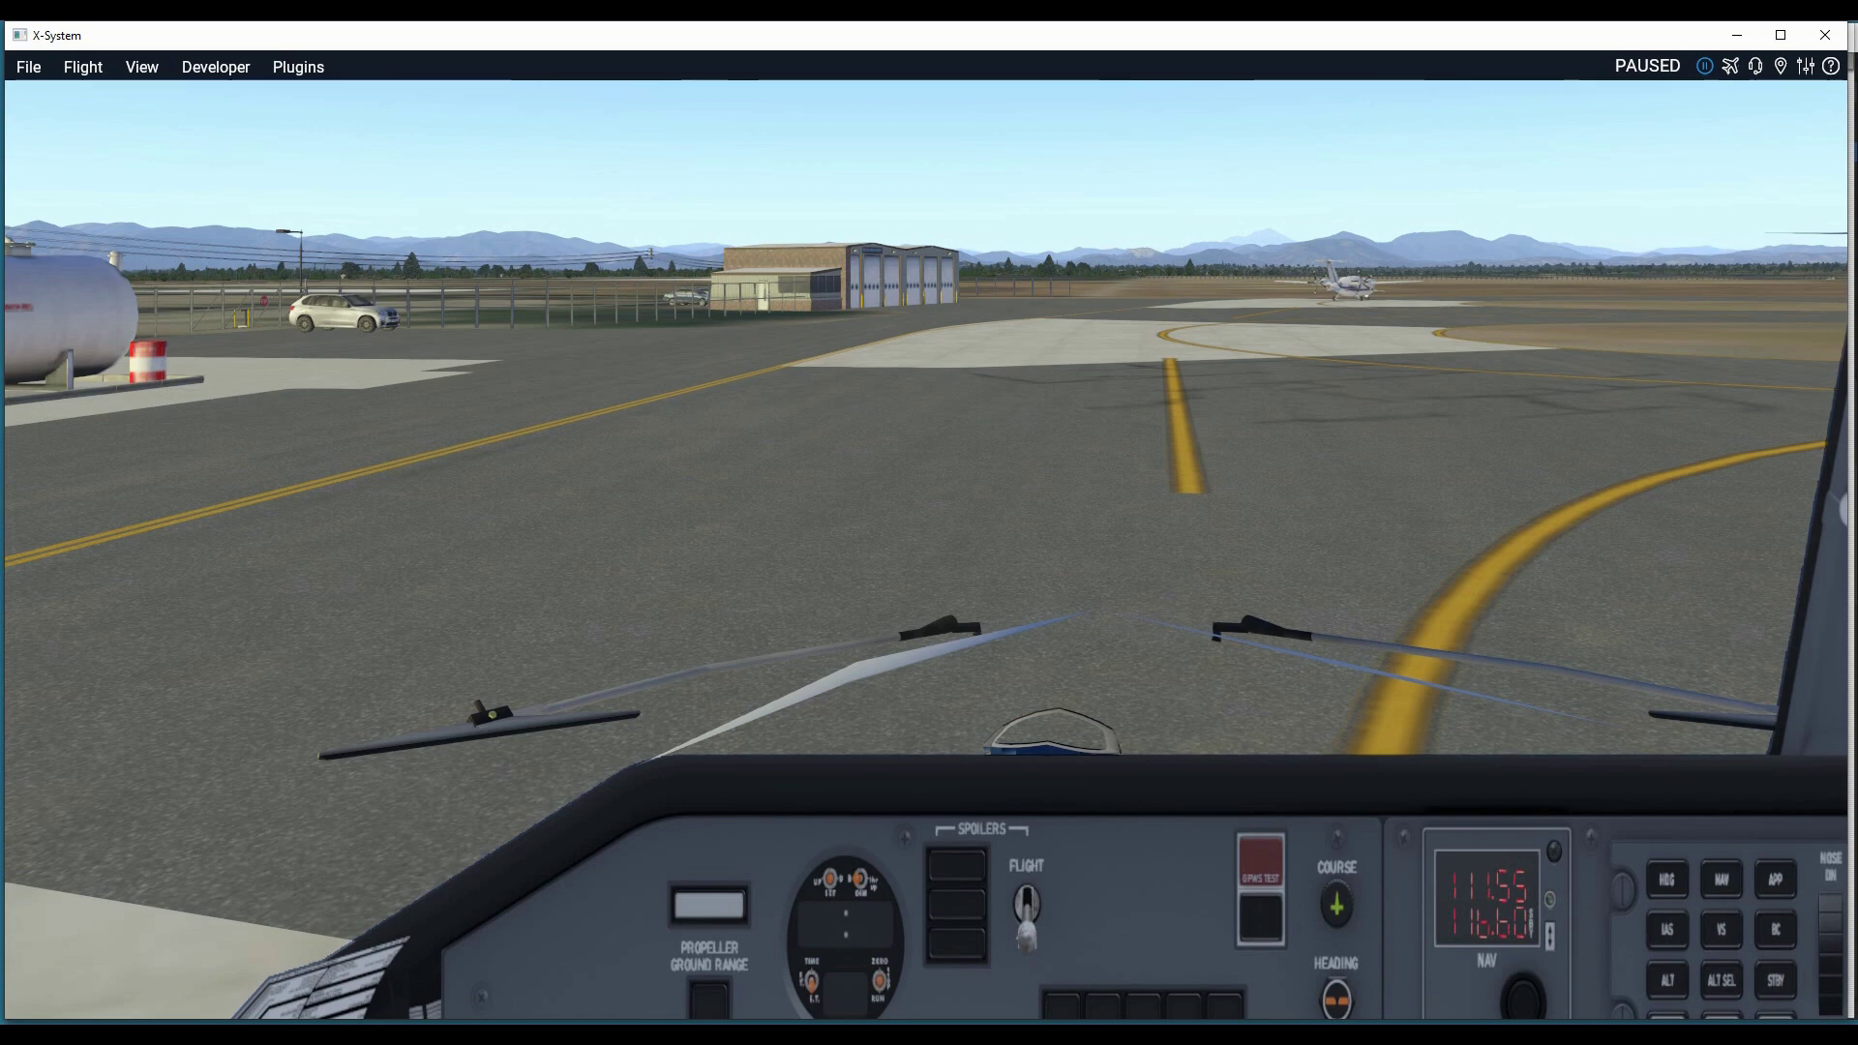
- Look down, up, right and left around the new Dash 8 cockpit, then go back to Plane Maker's Standard menu
key("Down")
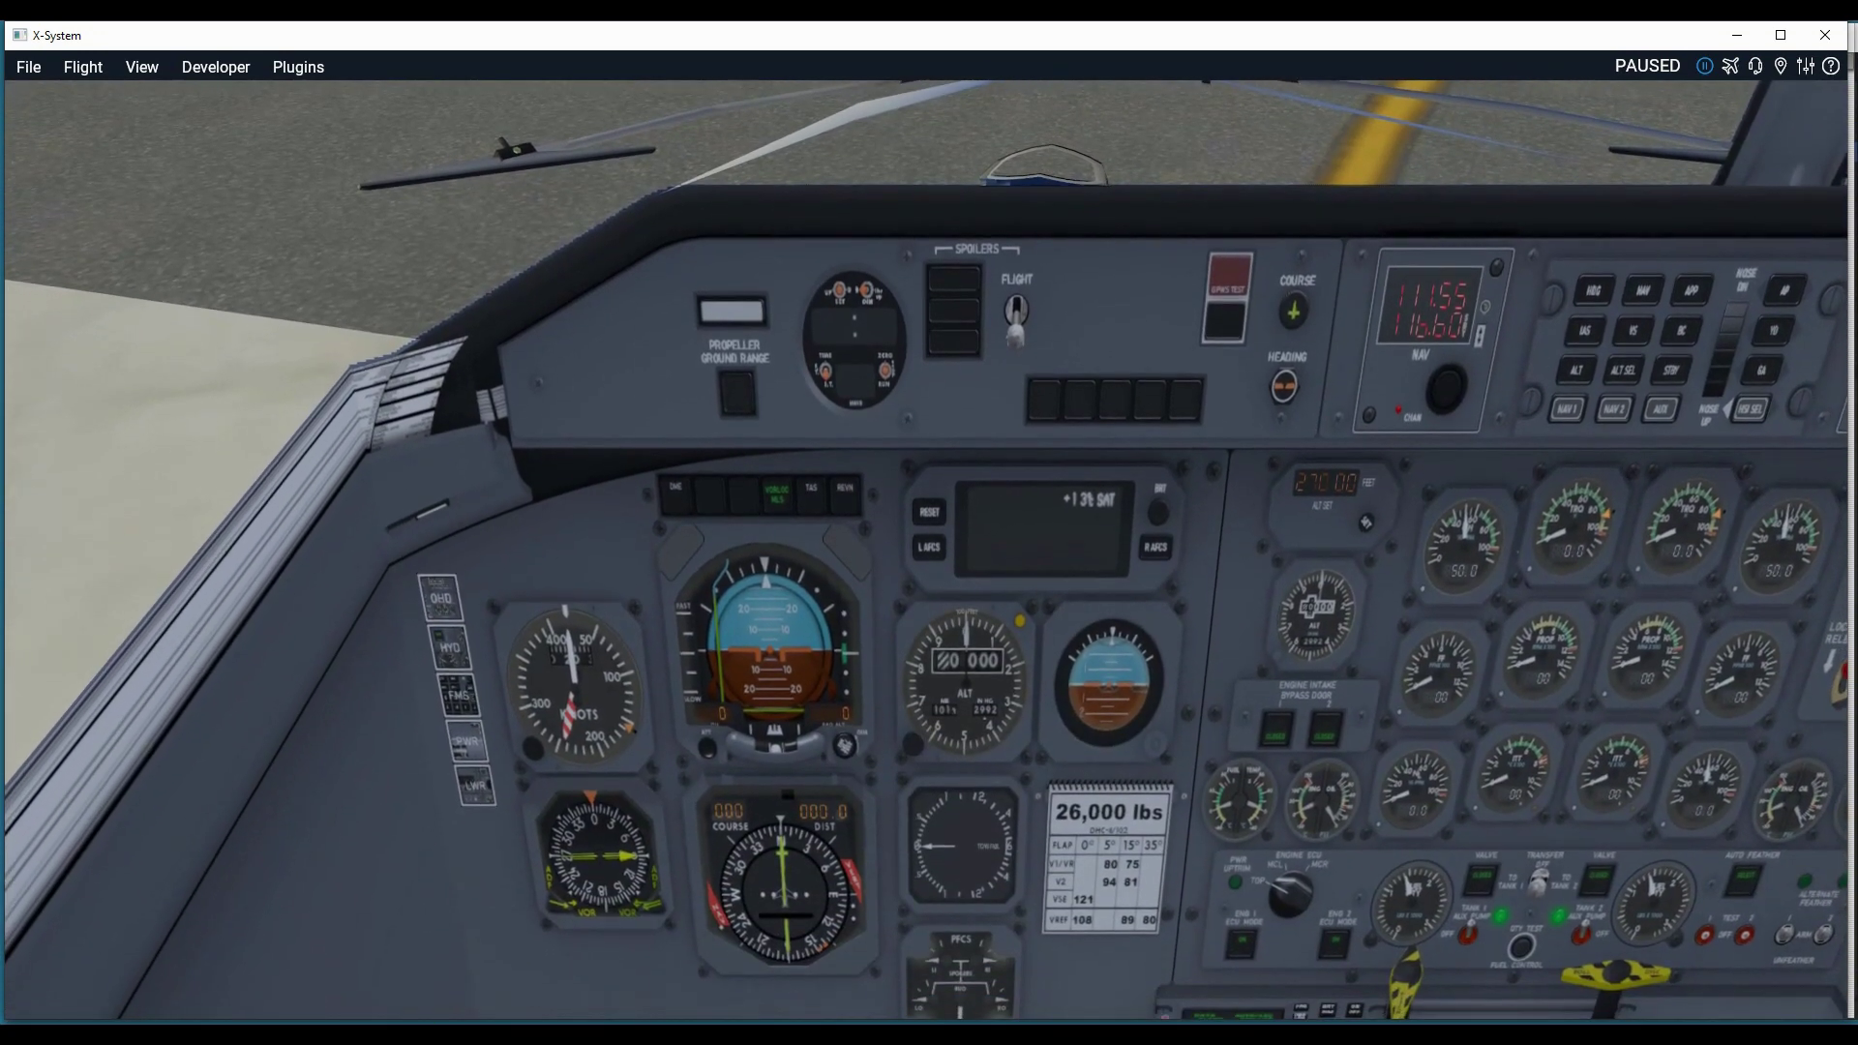
key("Up")
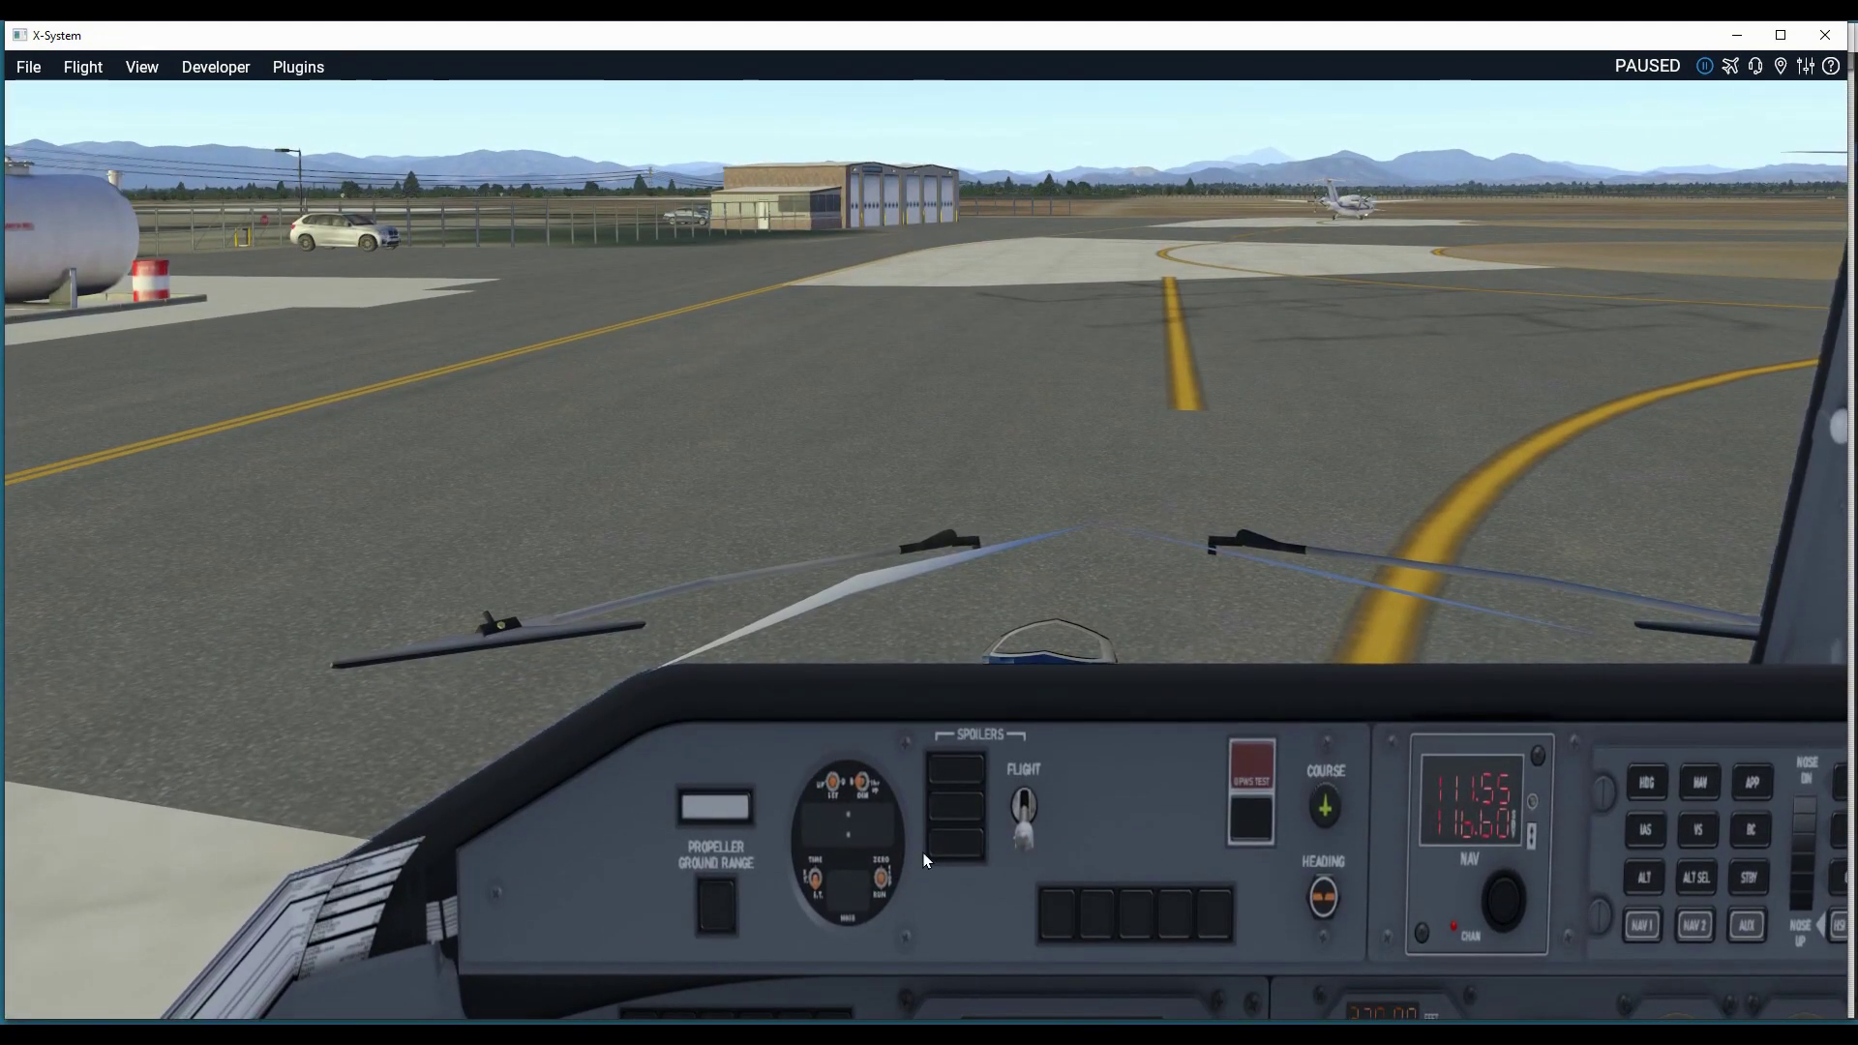
key("Right")
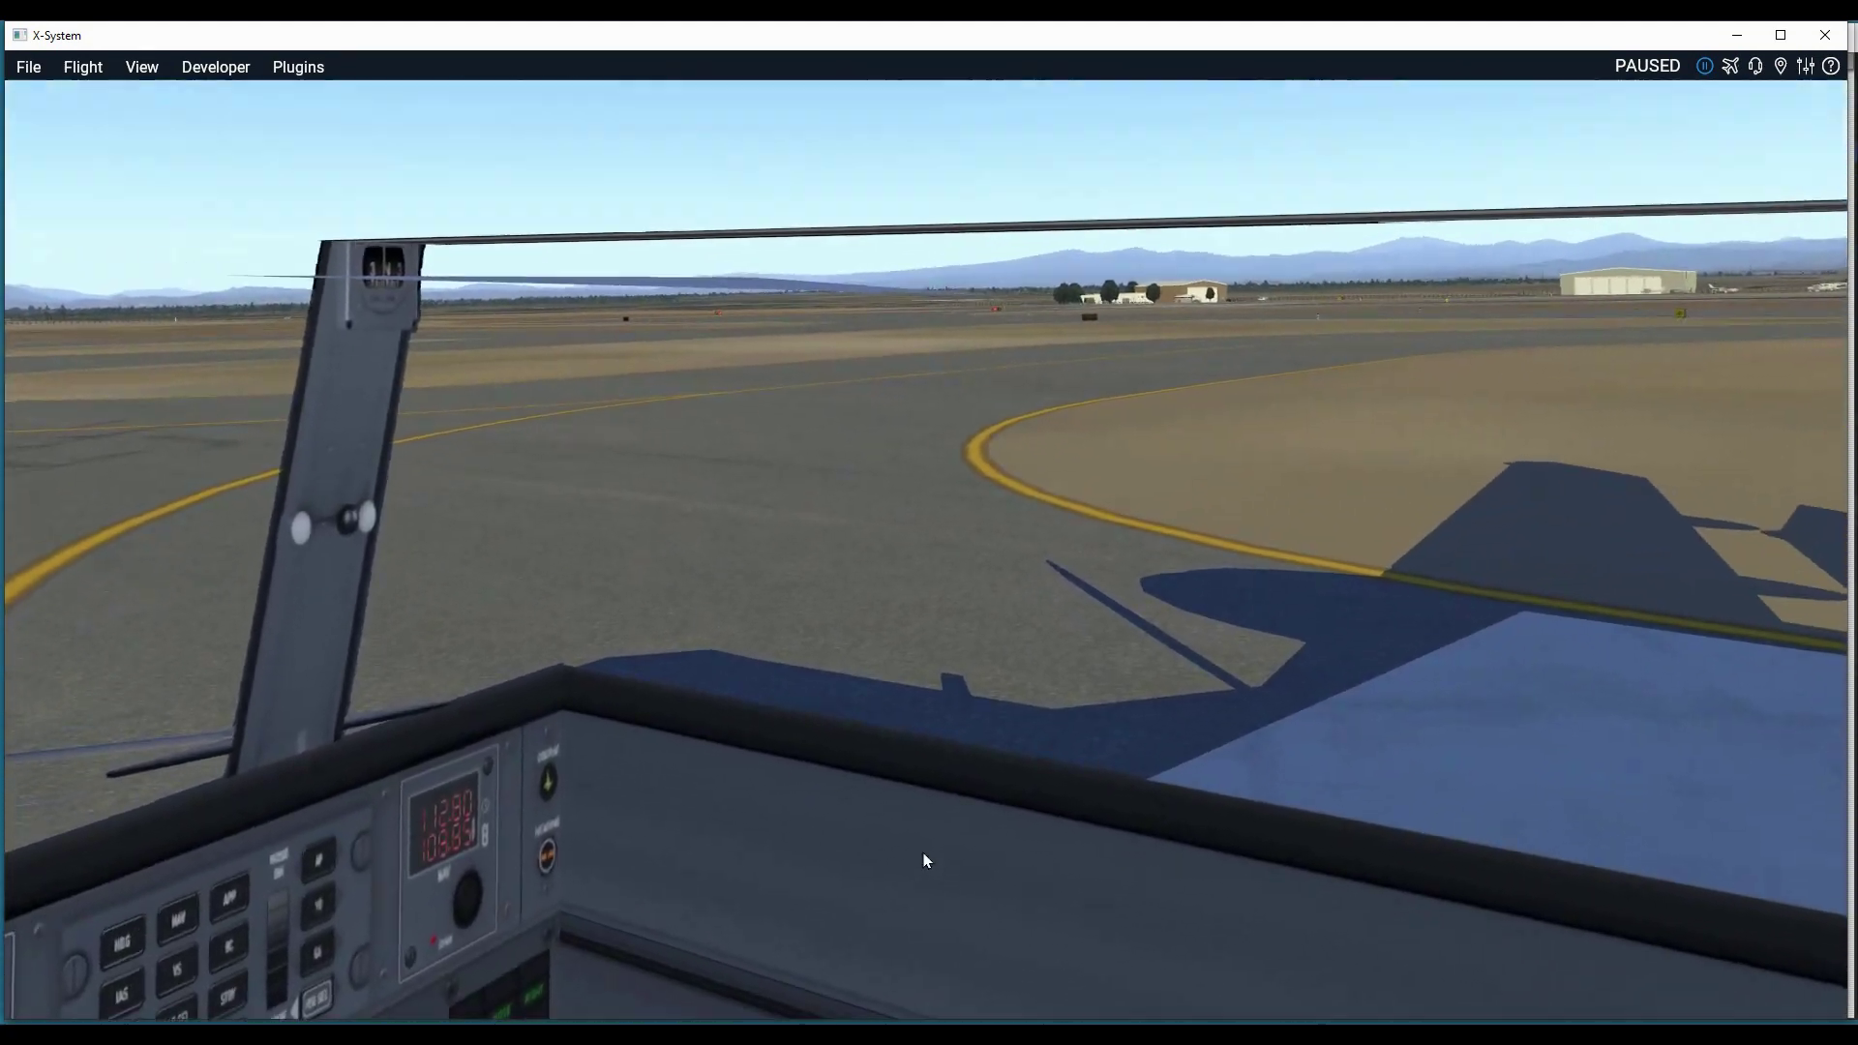
key("Left")
key("Down")
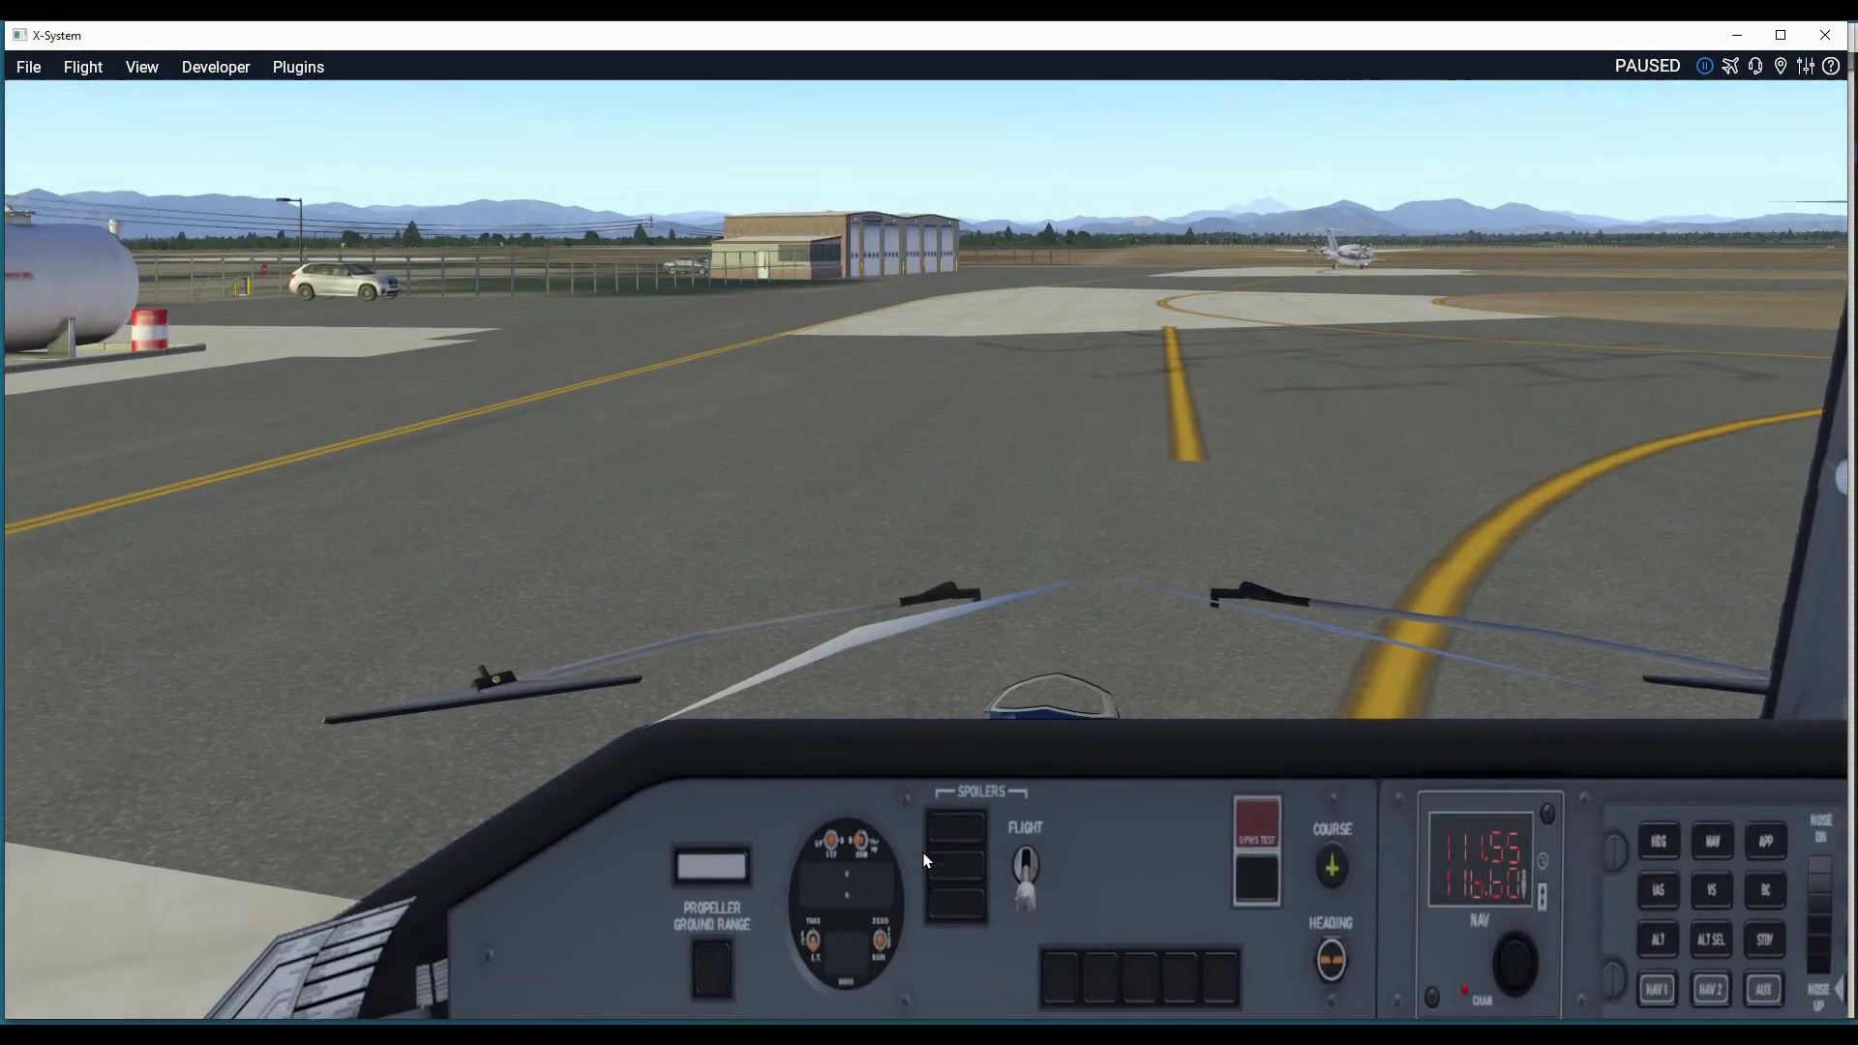
key("Up")
key("Right")
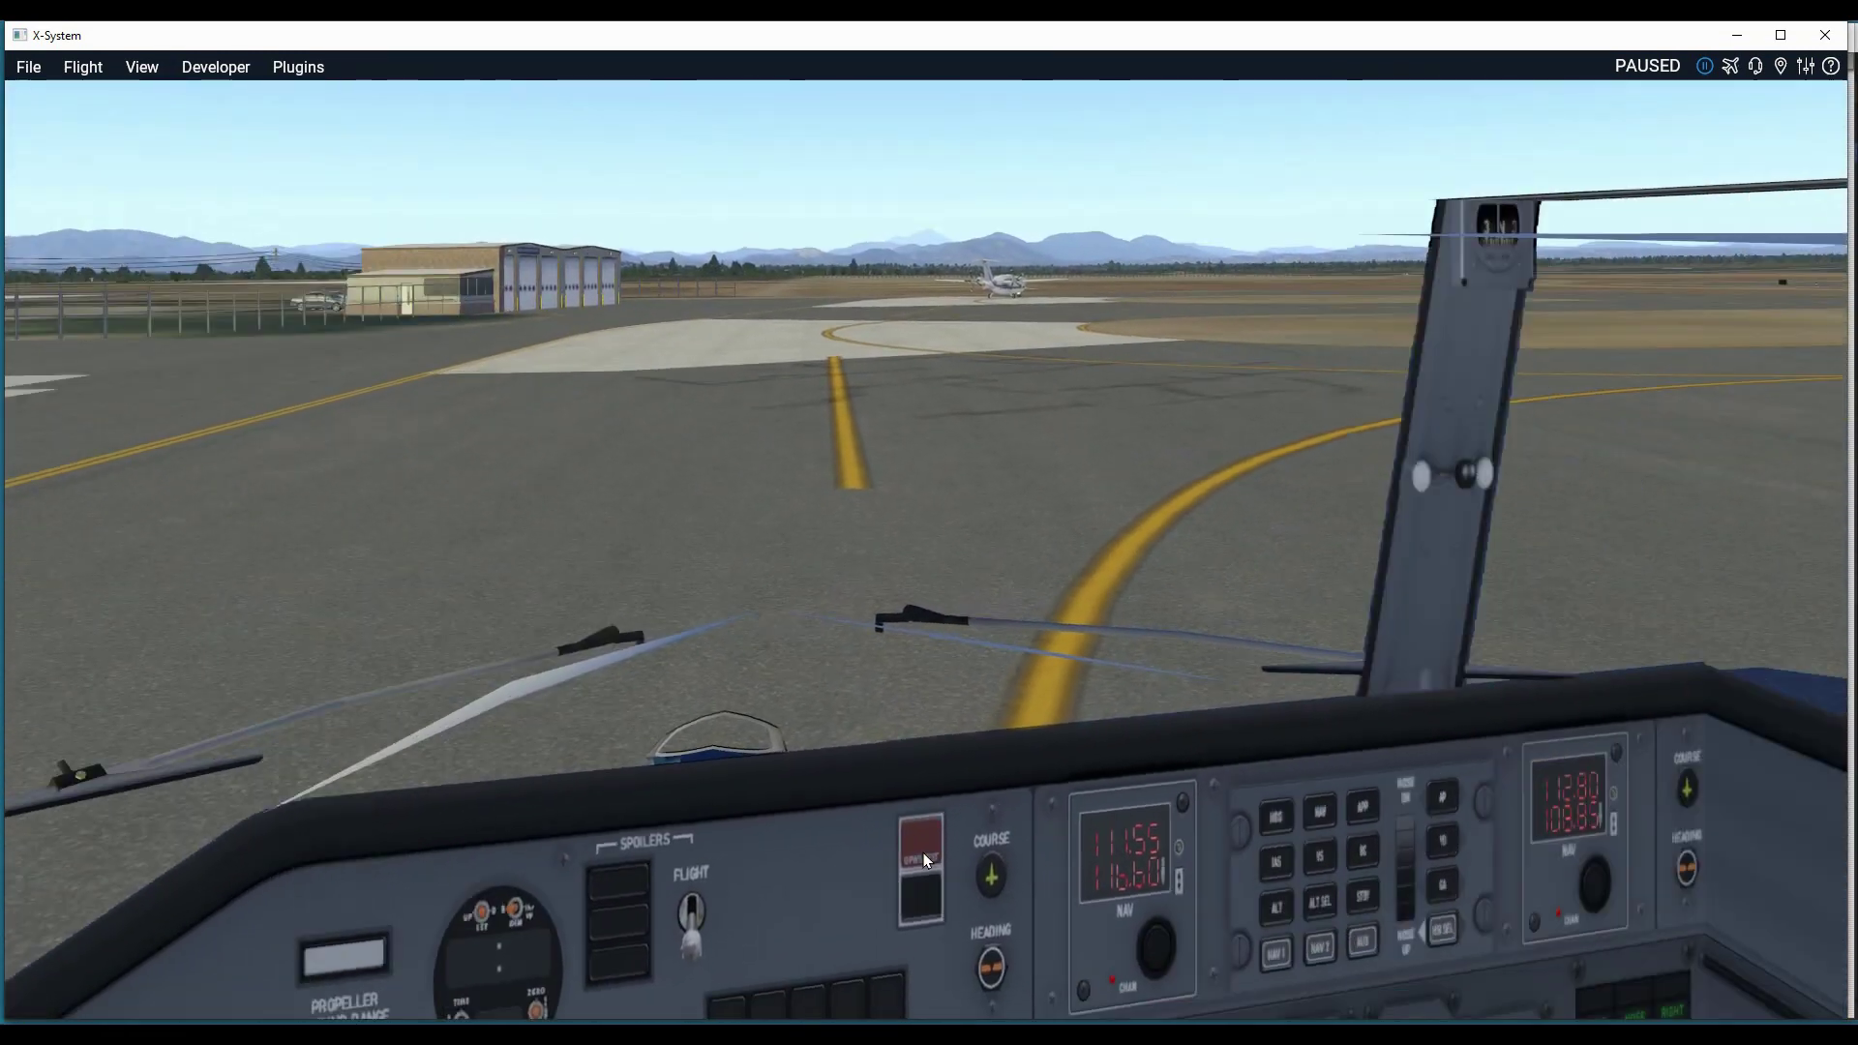
key("Left")
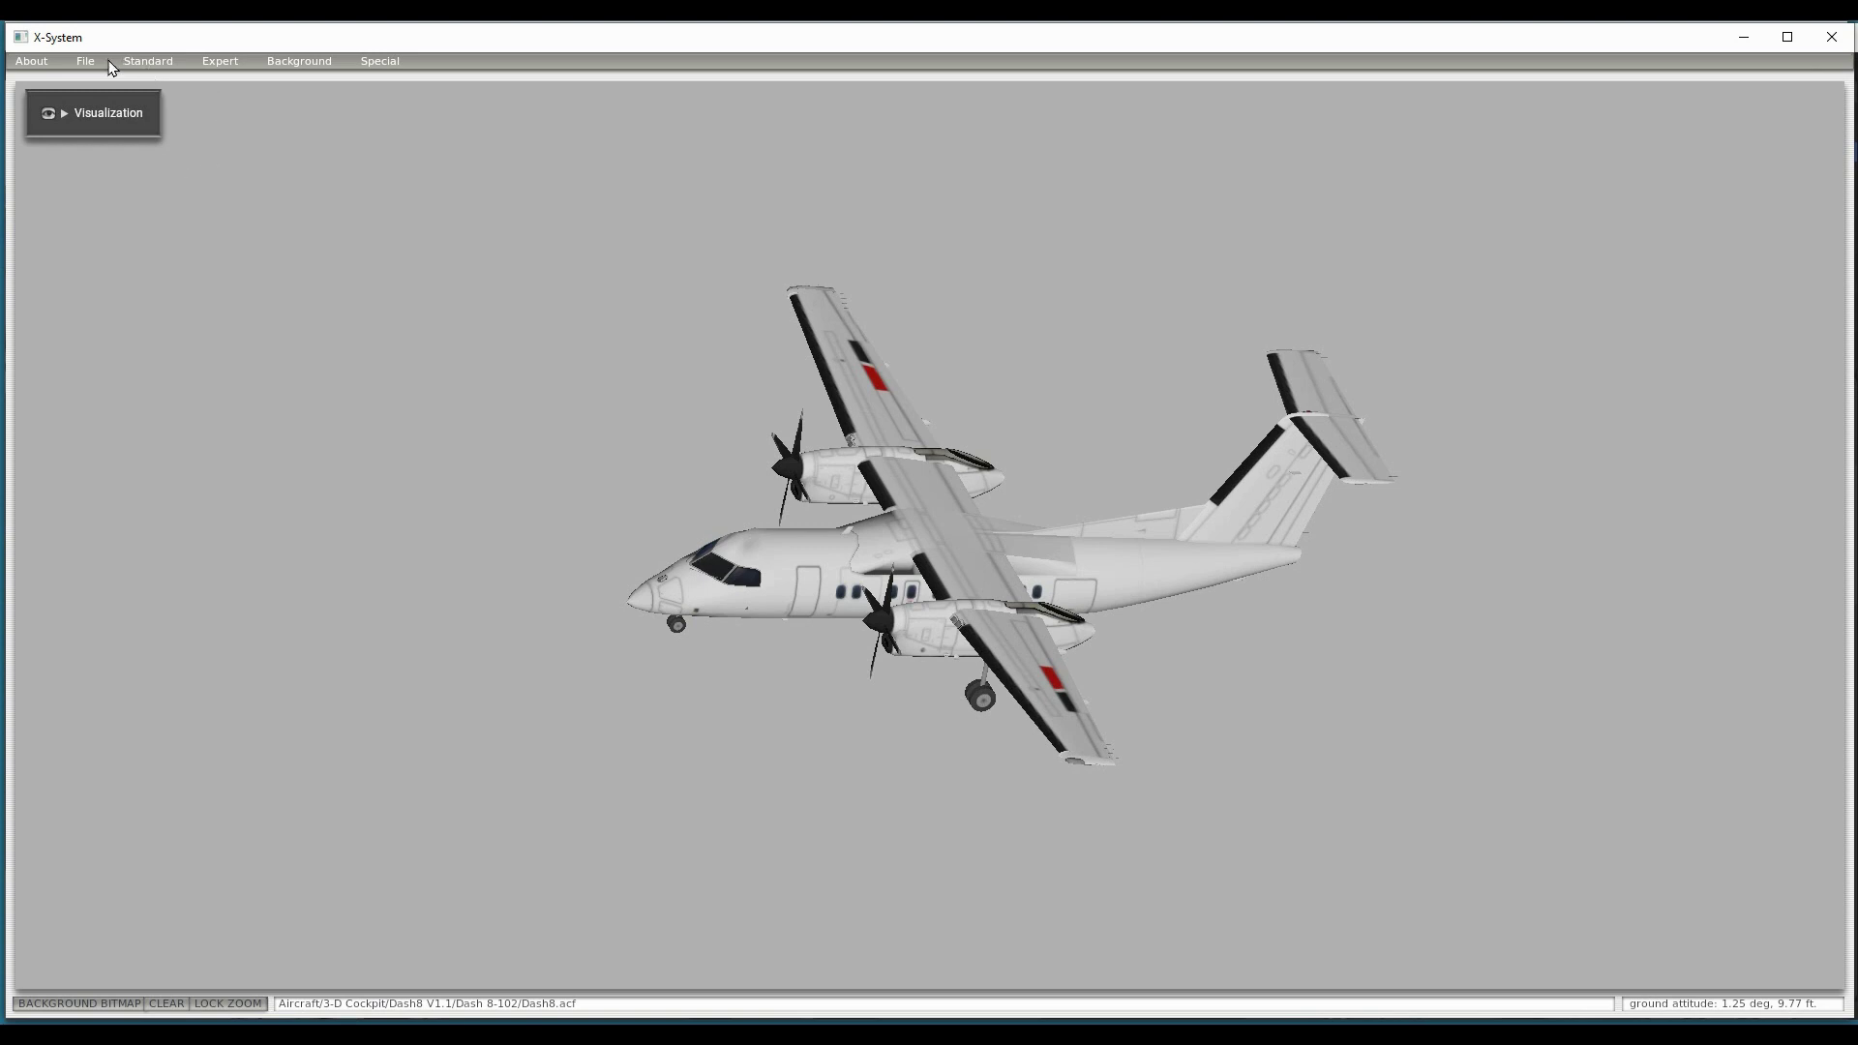
left_click(150, 62)
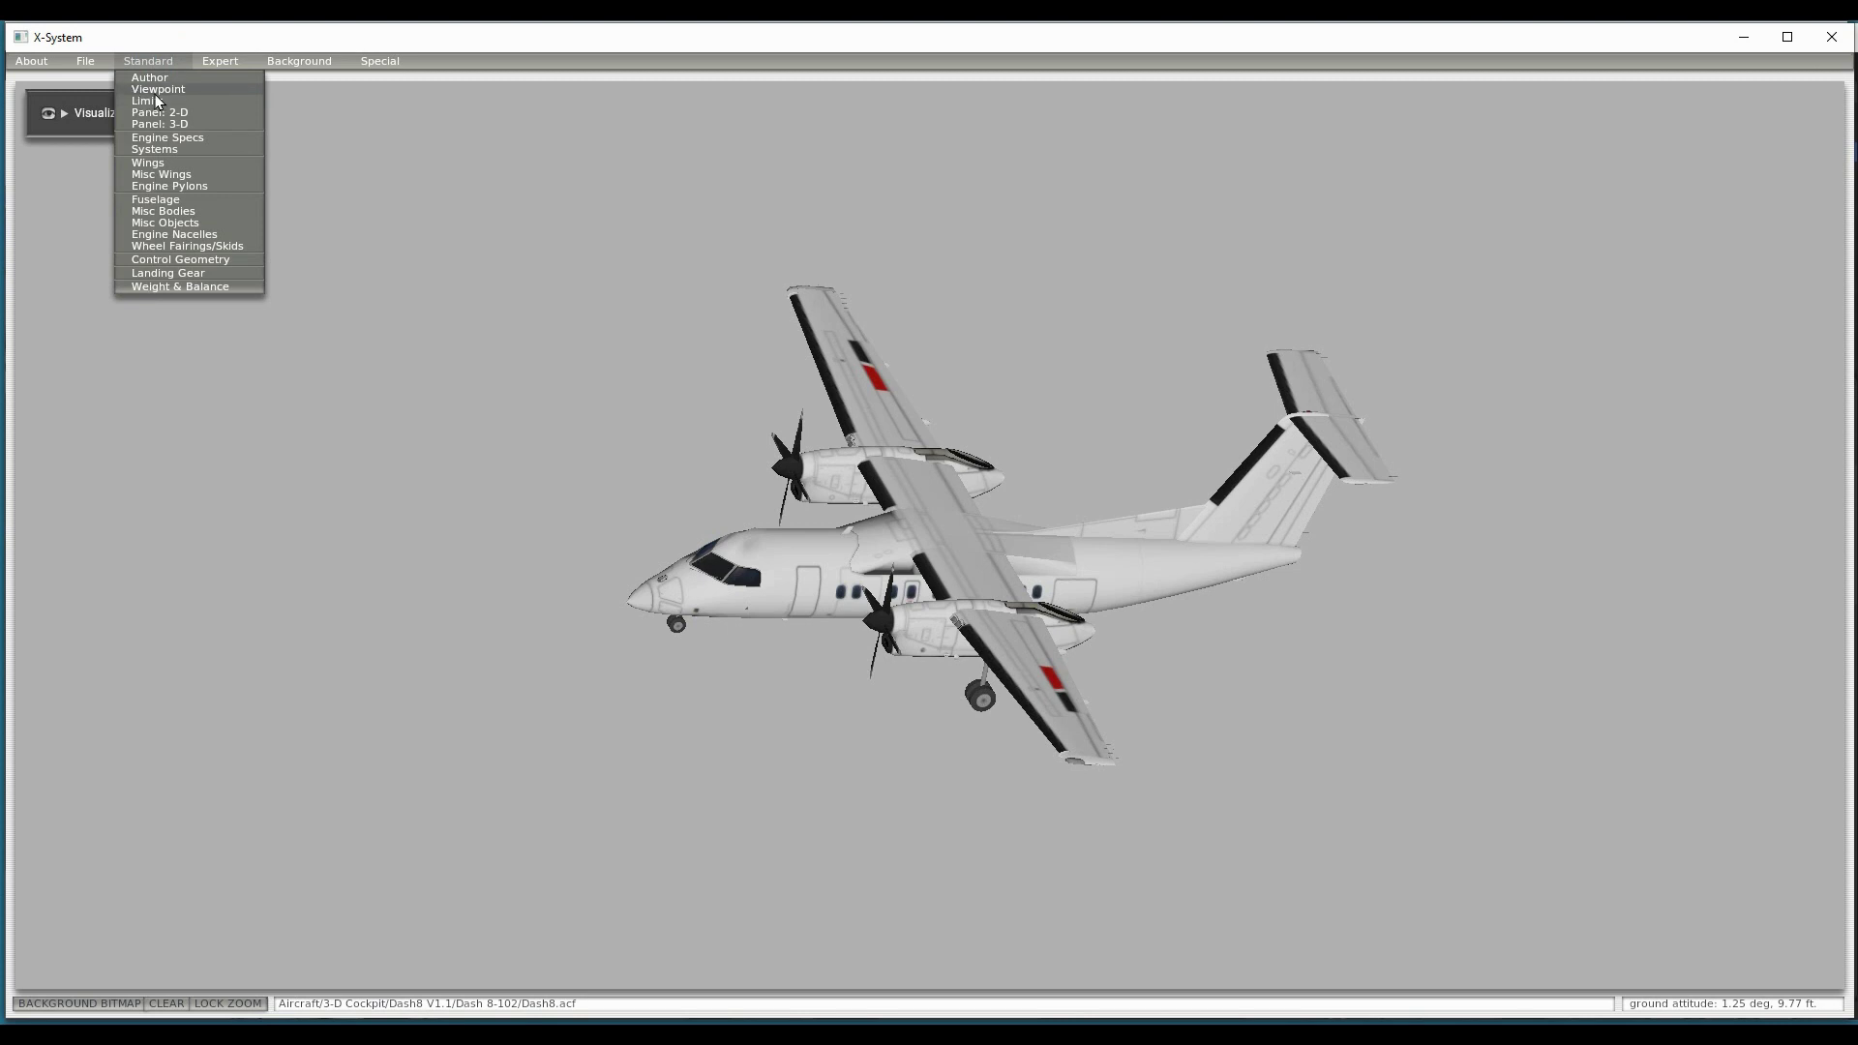
- Open Standard > Viewpoint to review the pilot's eye arms: 12.50 ft long, -0.90 ft lat, 8.70 ft vert
left_click(157, 89)
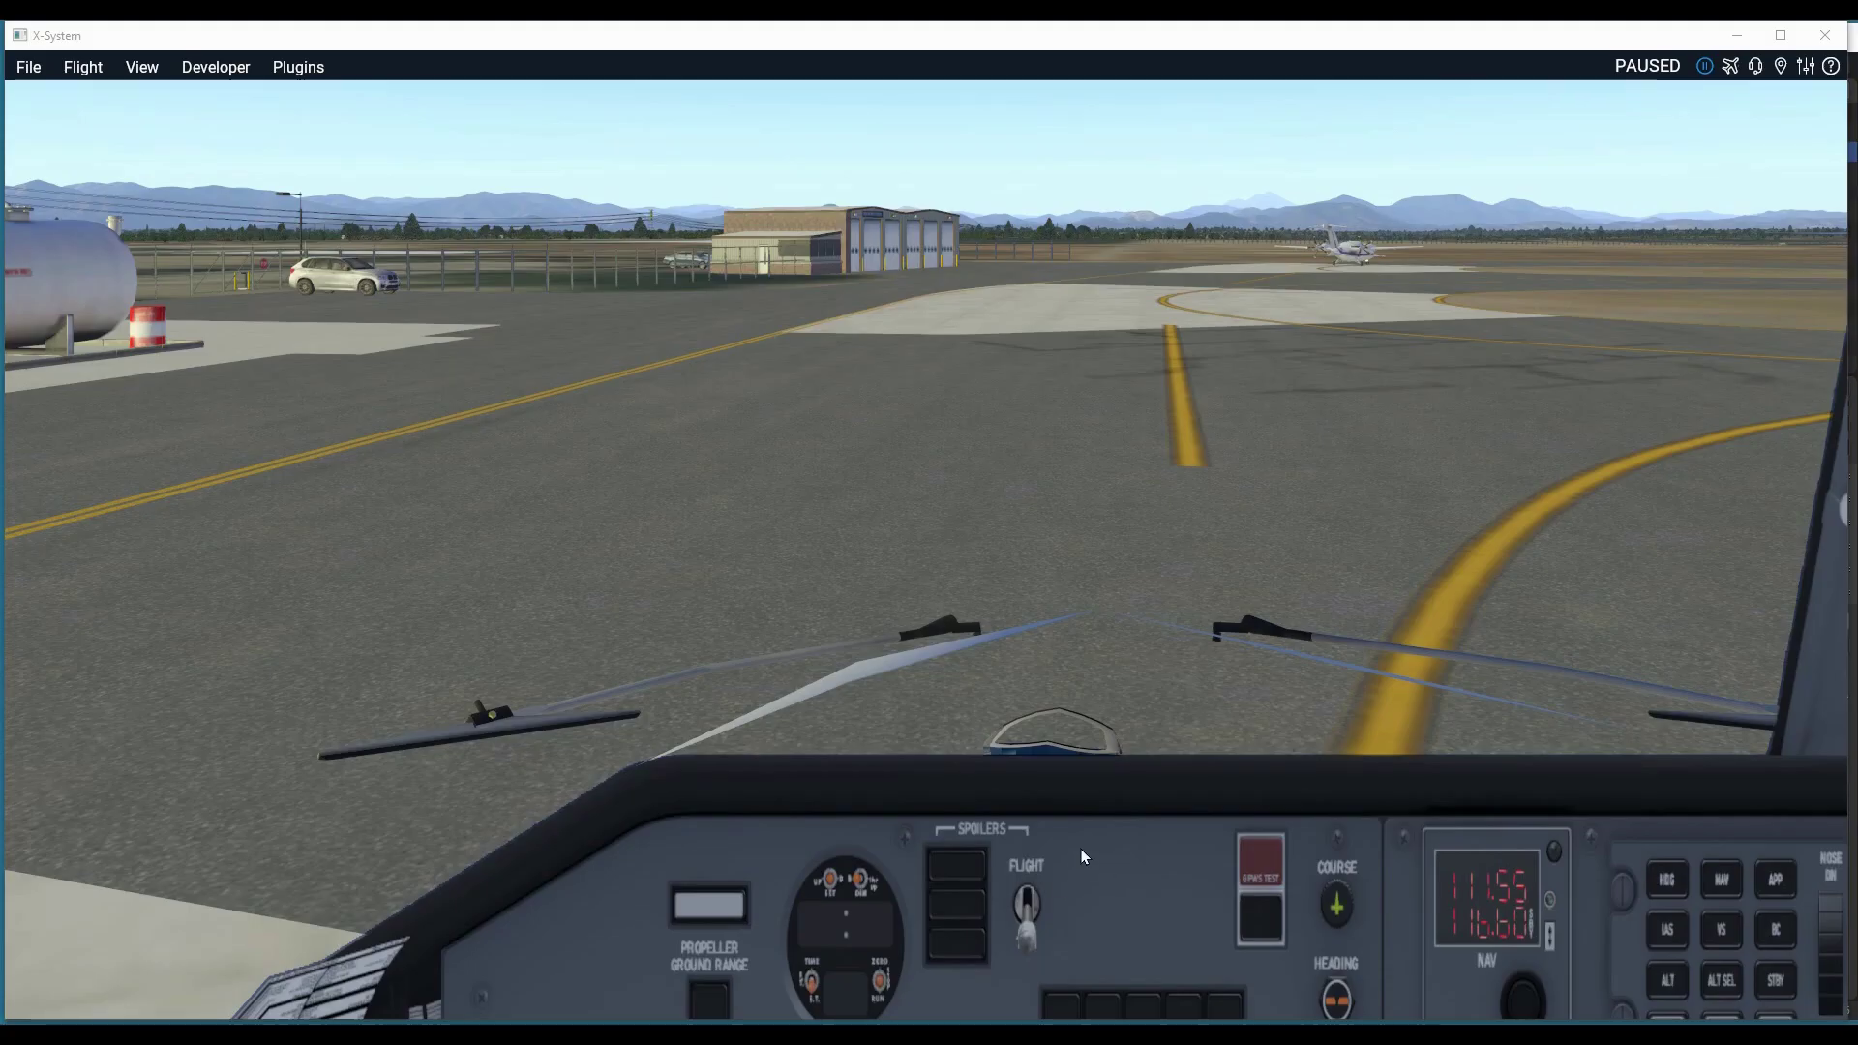
- Nudge the cockpit eye height up and down in X-Plane, then return to Plane Maker's Viewpoint window
key("Up")
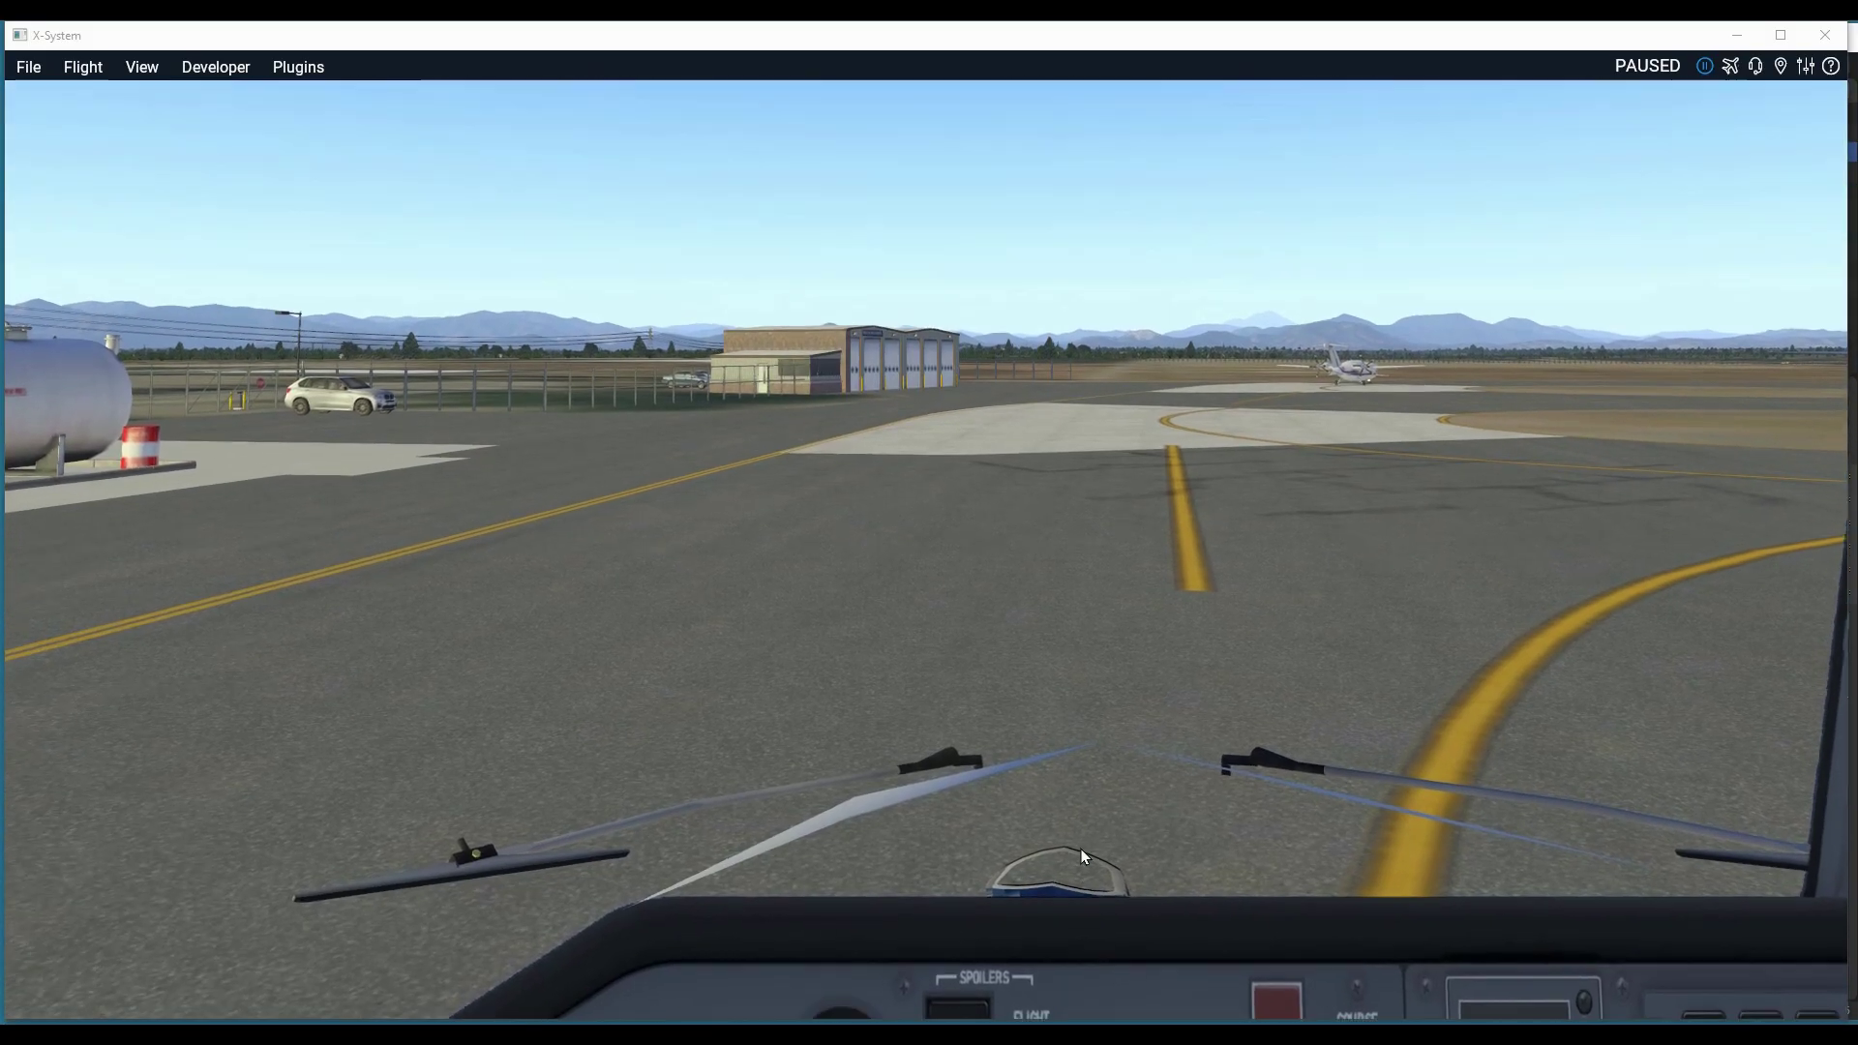
key("Down")
key("Down")
key("Up")
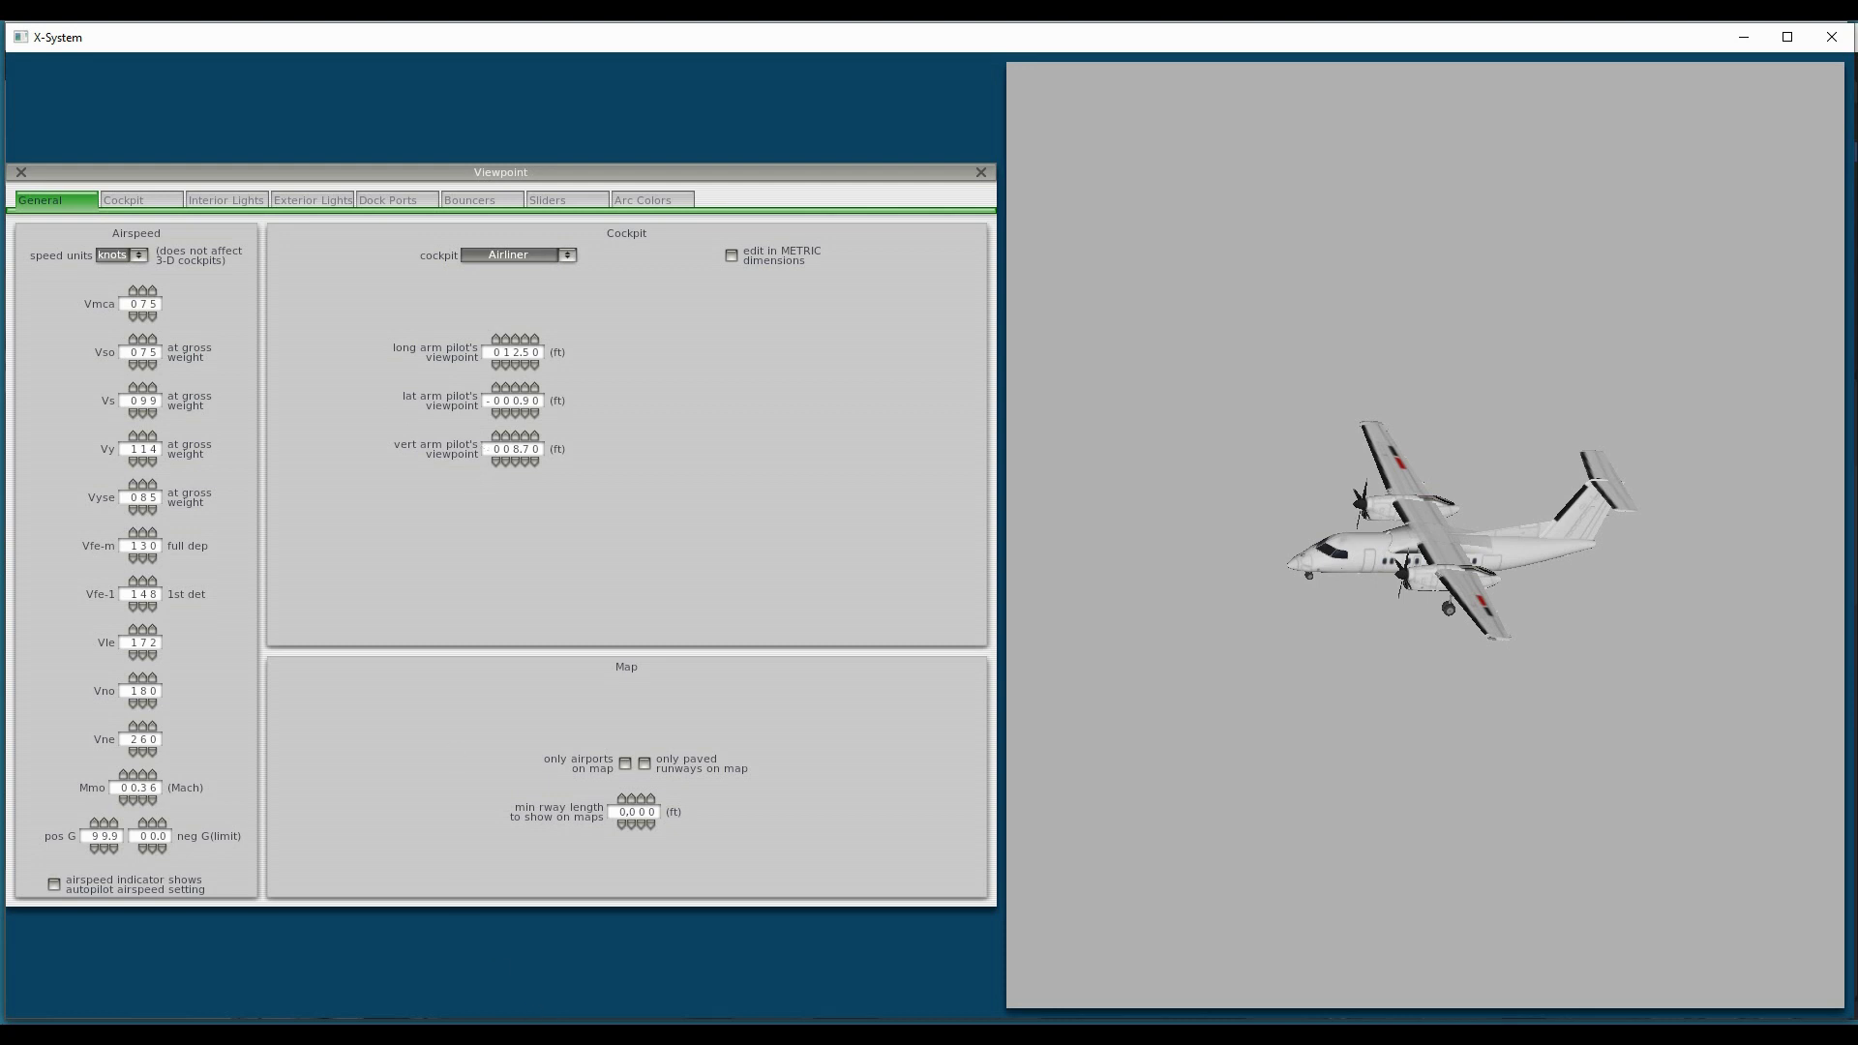
key("alt+Tab")
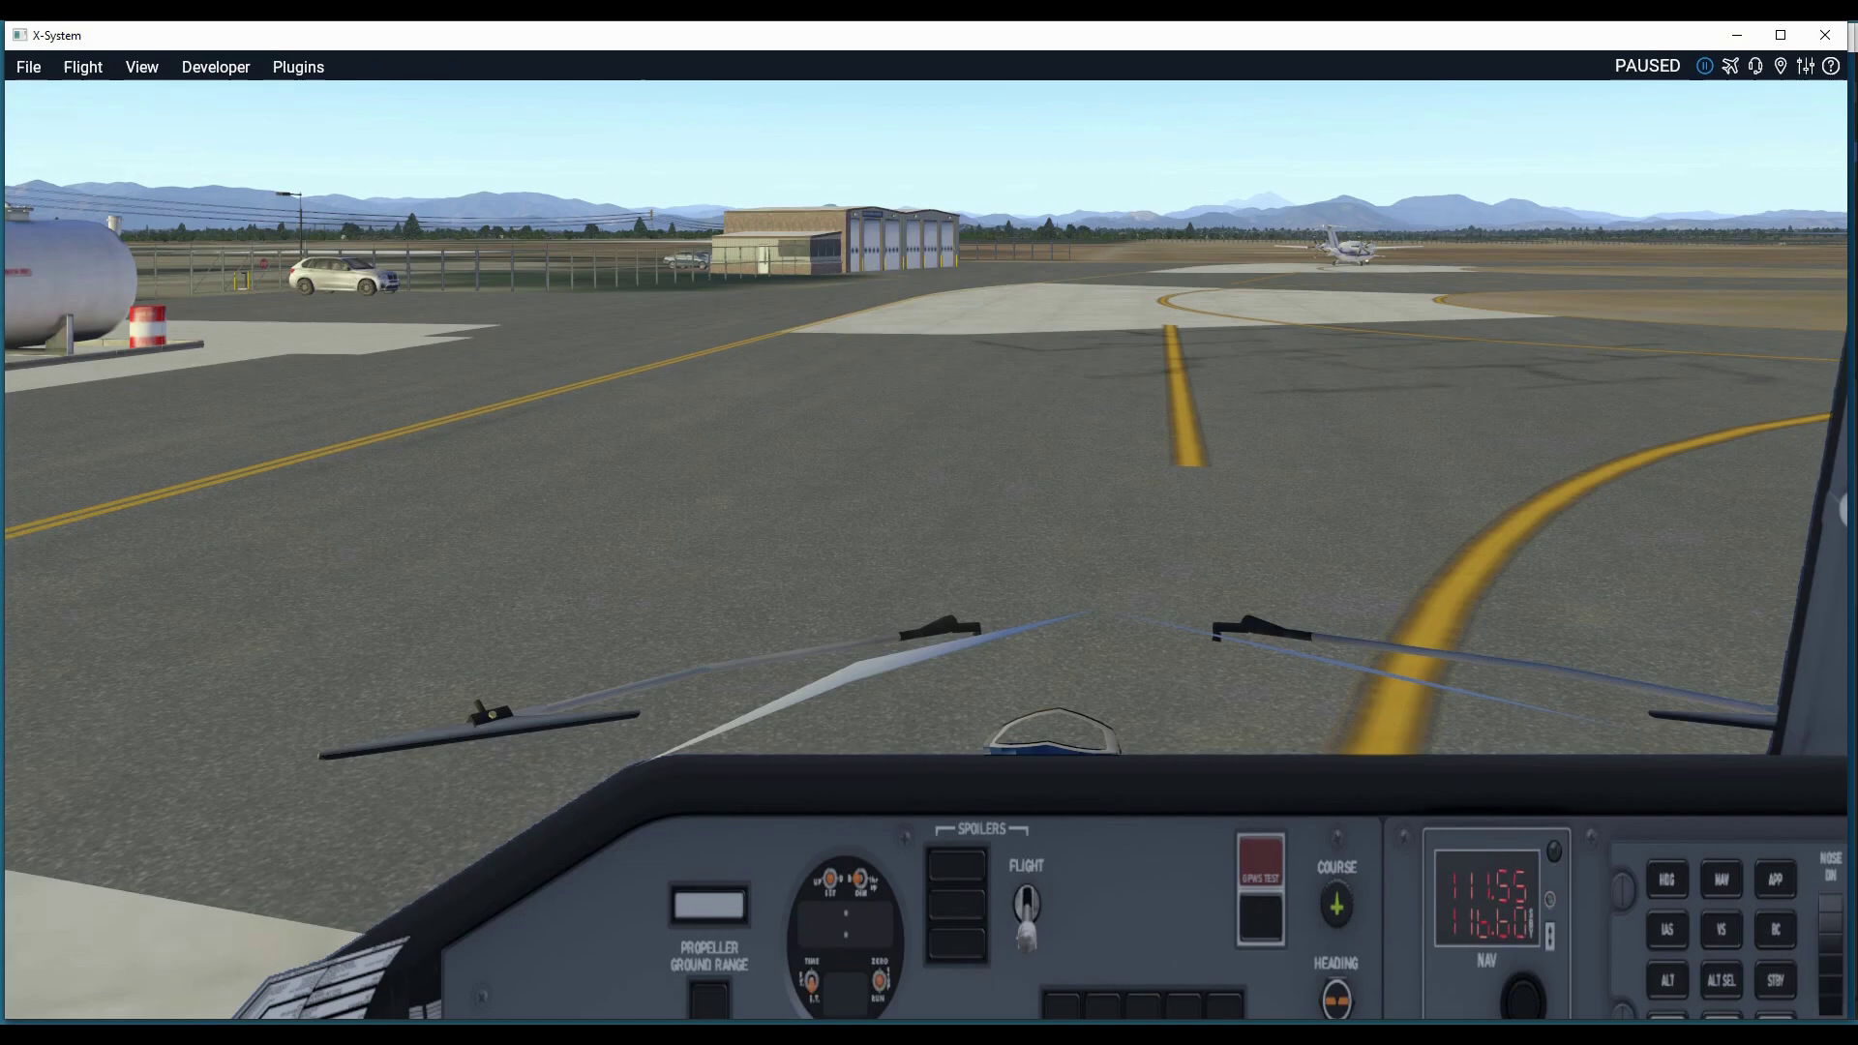
key("alt+Tab")
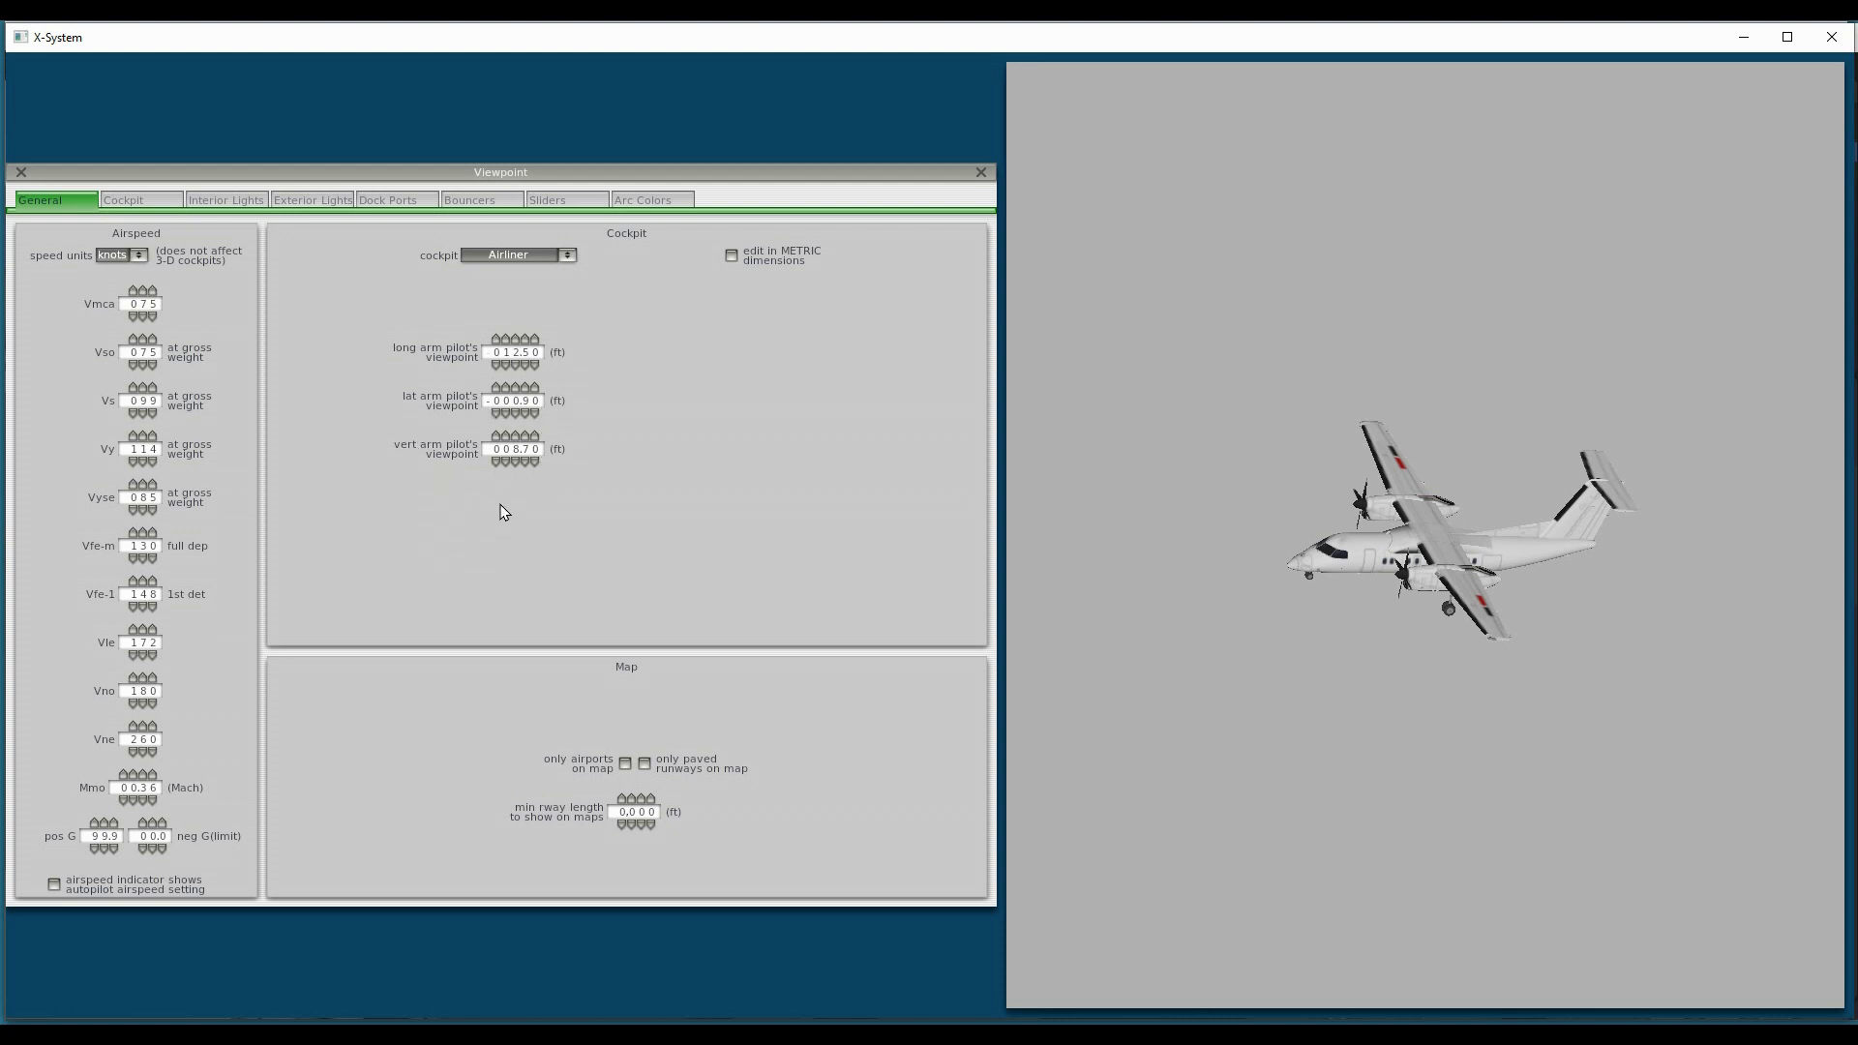
- Lower the pilot's vertical viewpoint arm by one foot to 7.70 ft and save the aircraft
left_click(514, 464)
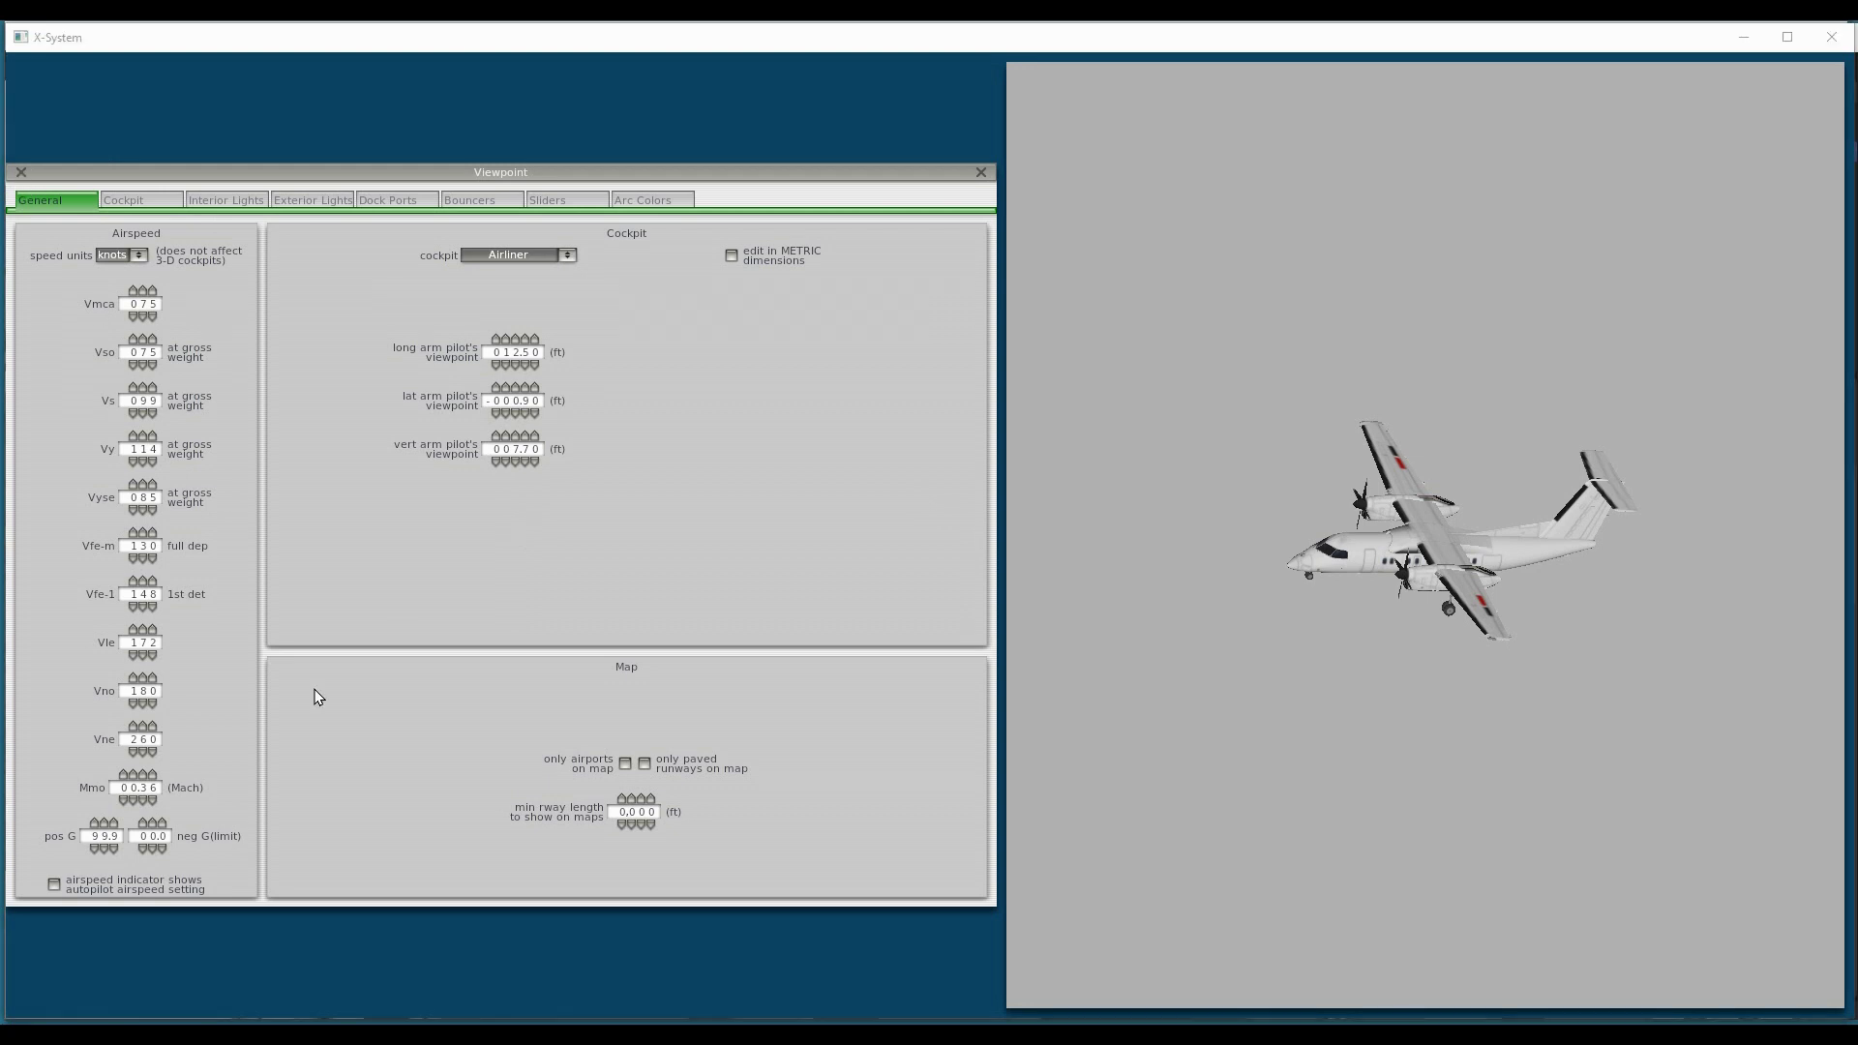
left_click(21, 174)
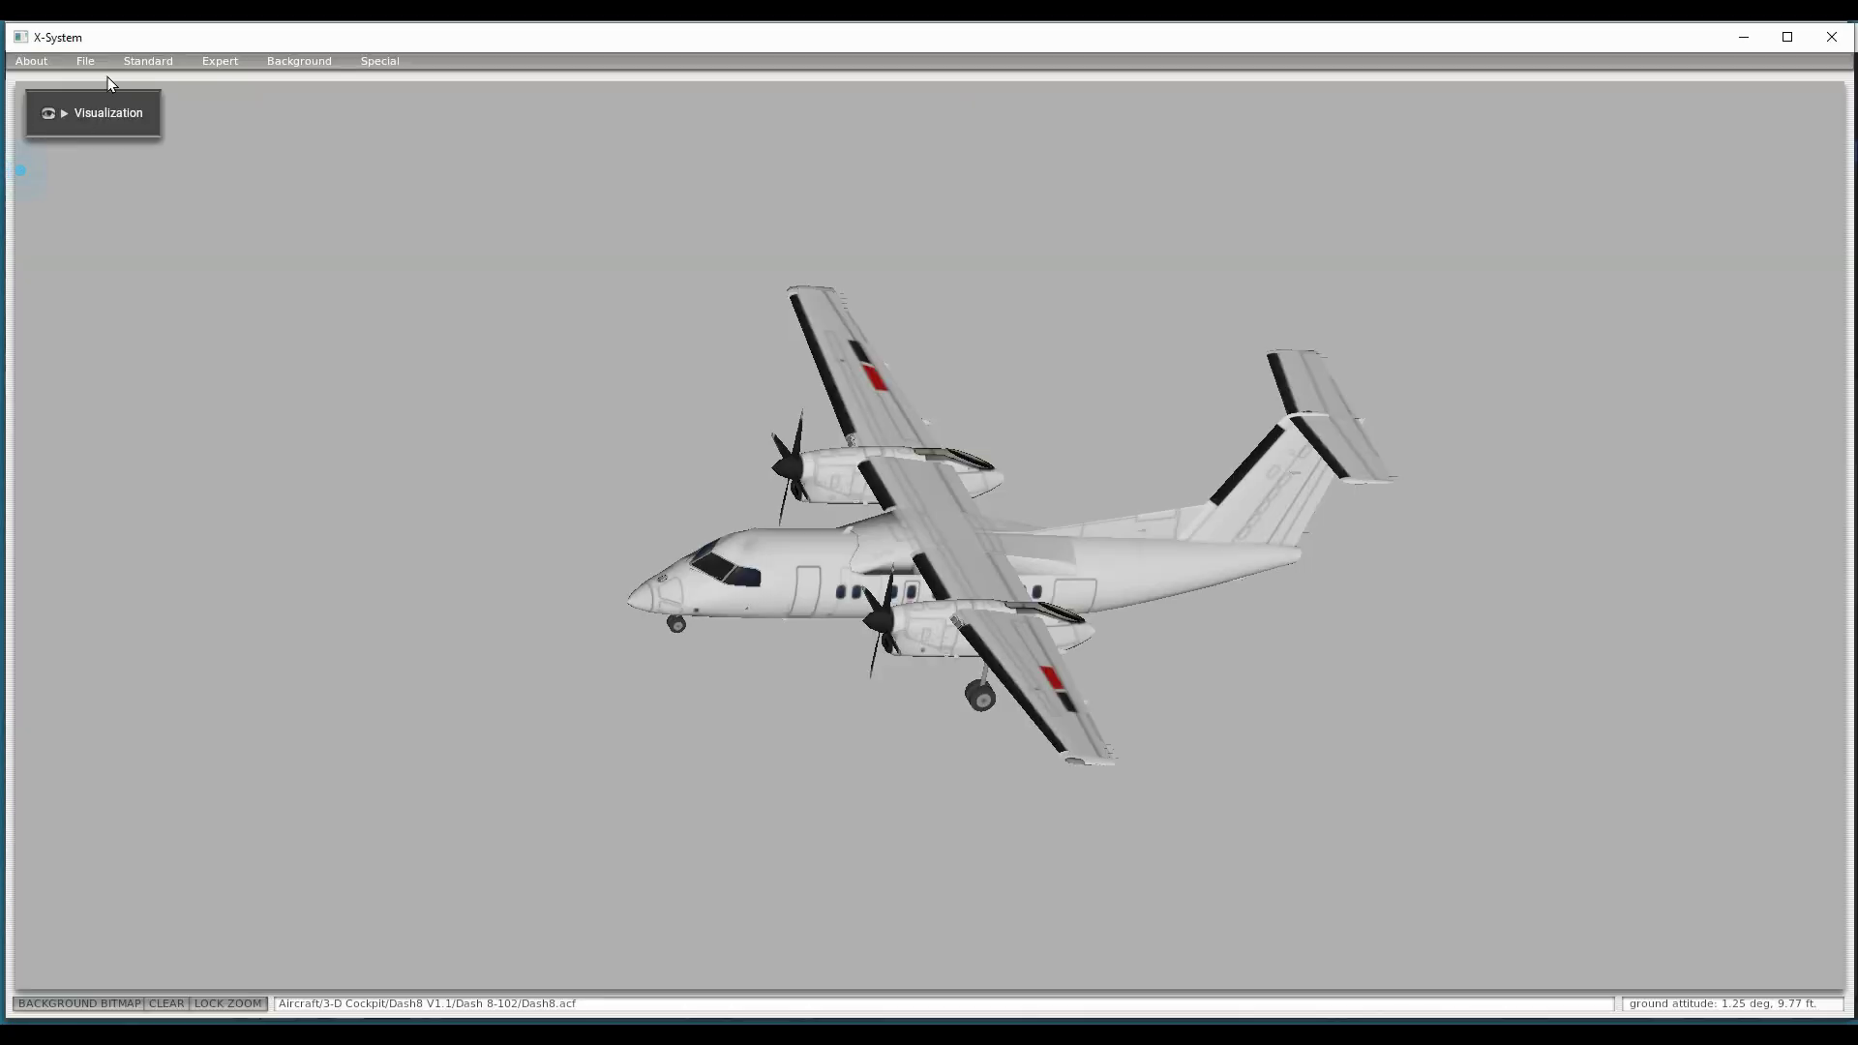
left_click(85, 63)
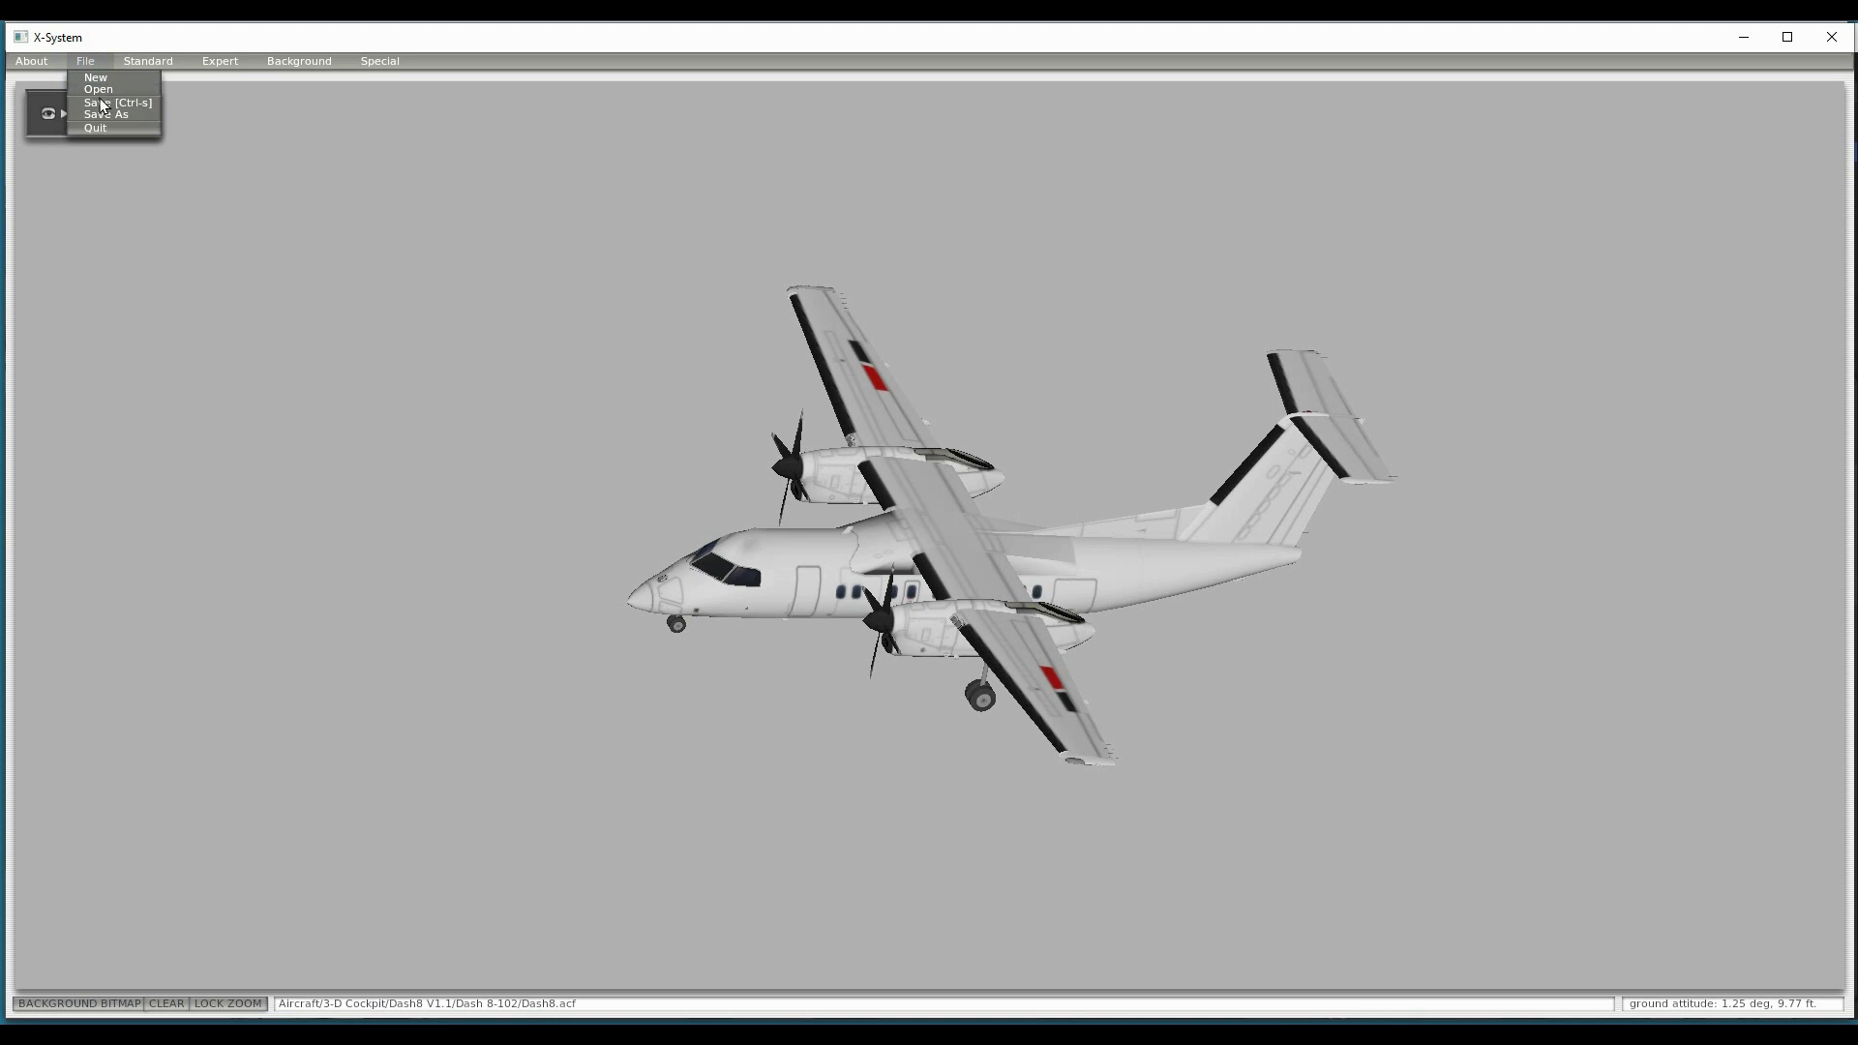
left_click(92, 89)
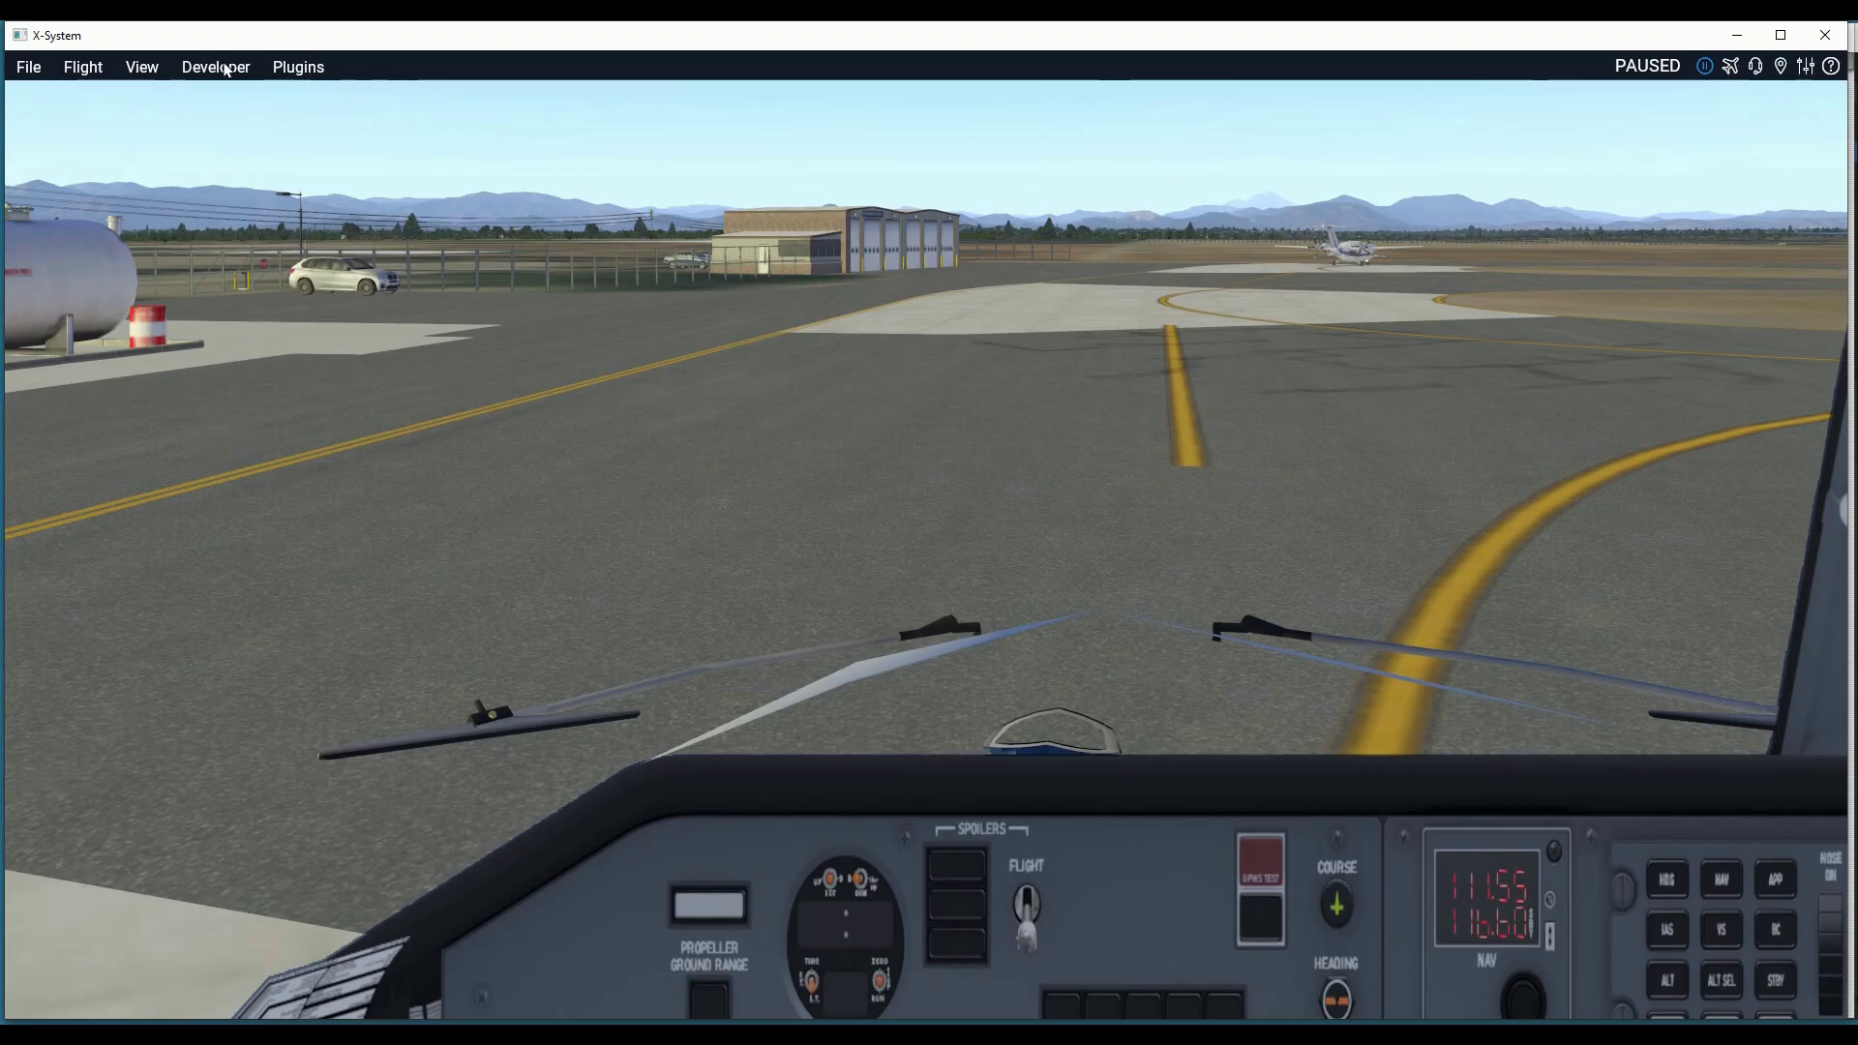
left_click(217, 66)
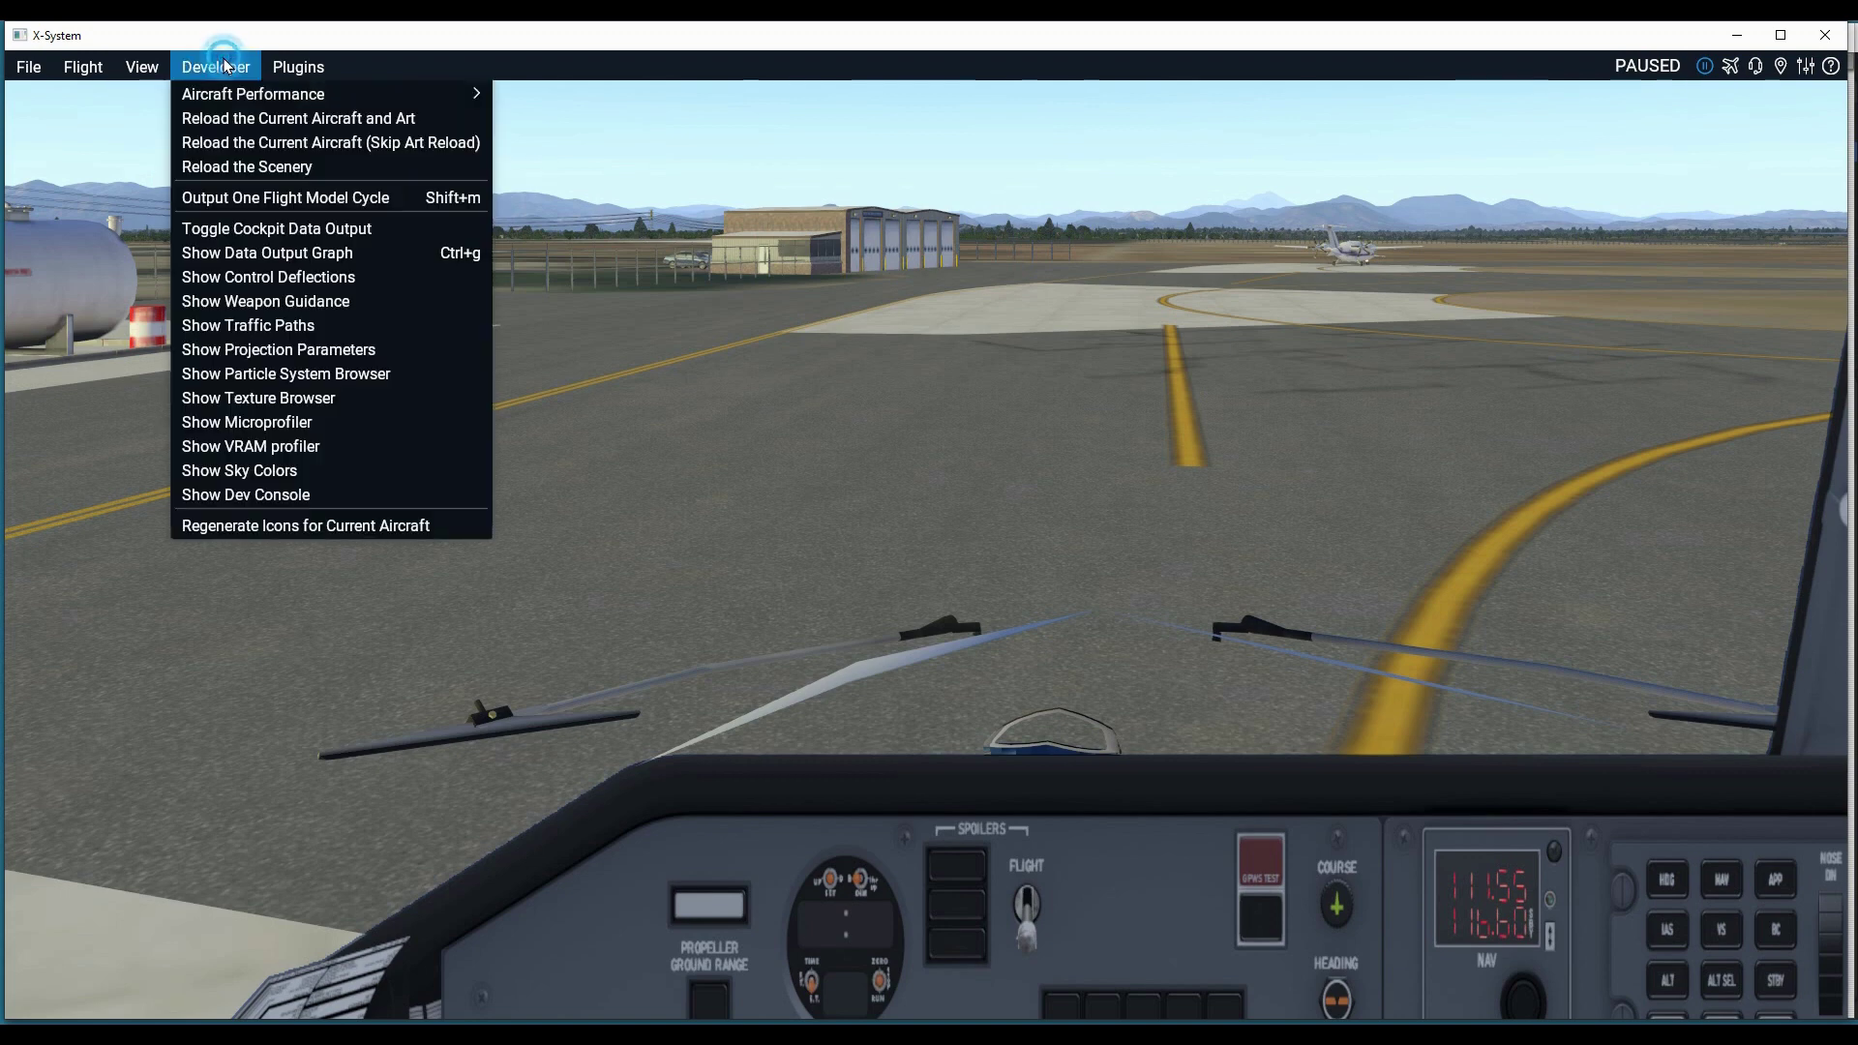
- Reload the Dash 8 without its art and turn the view to check the lowered eye point
left_click(286, 145)
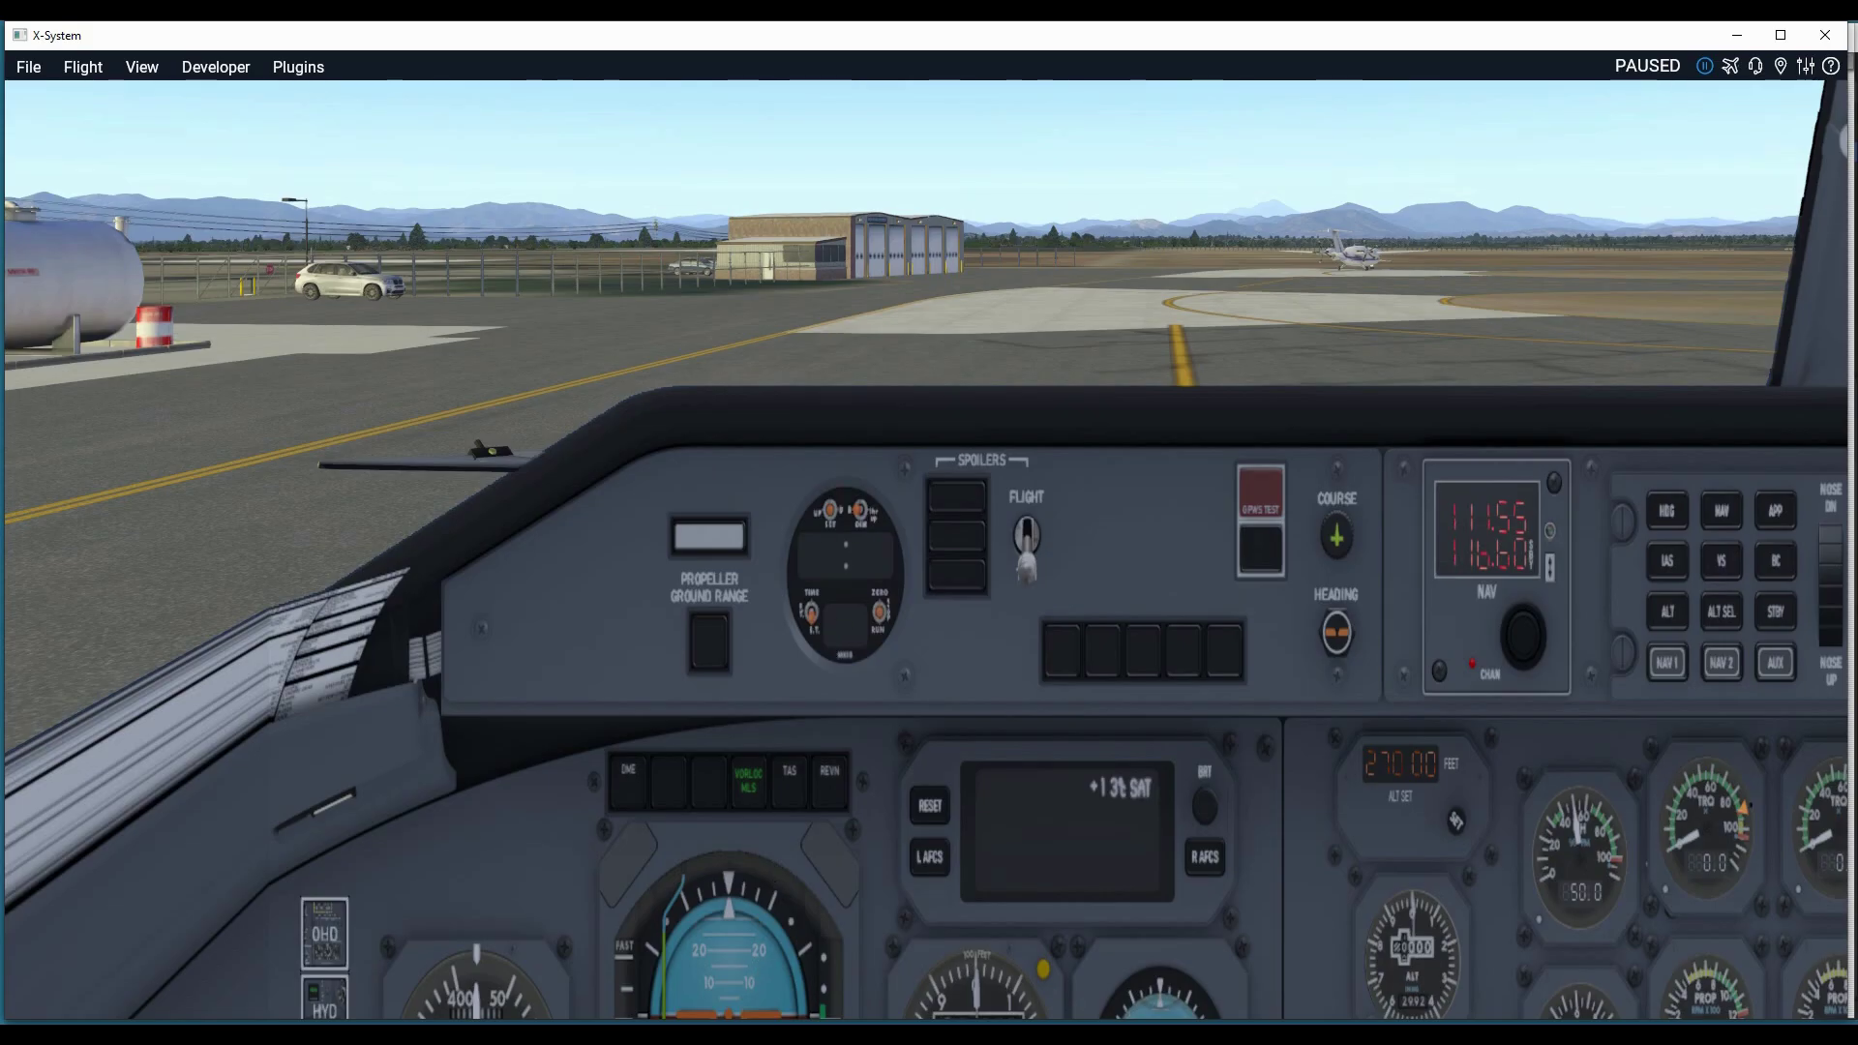
key("e")
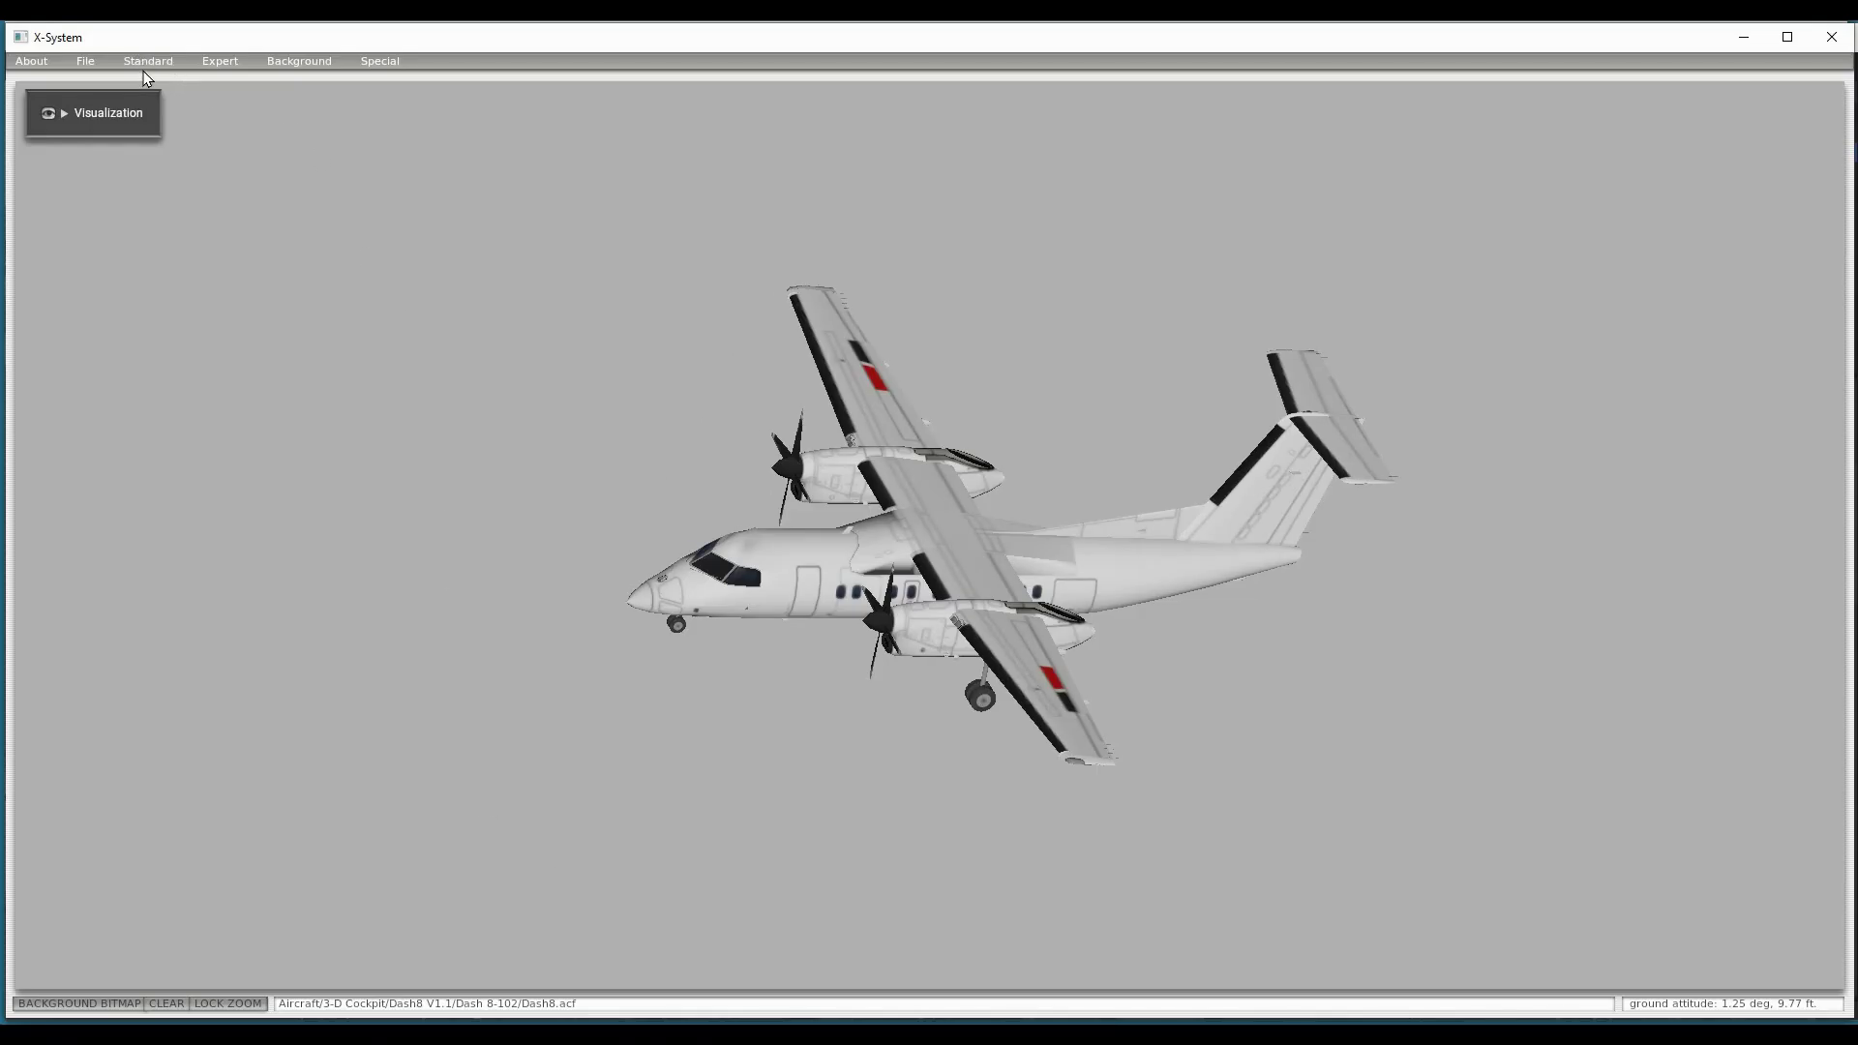
- Raise the pilot's vertical viewpoint arm to 7.90 ft in Standard > Viewpoint
left_click(148, 64)
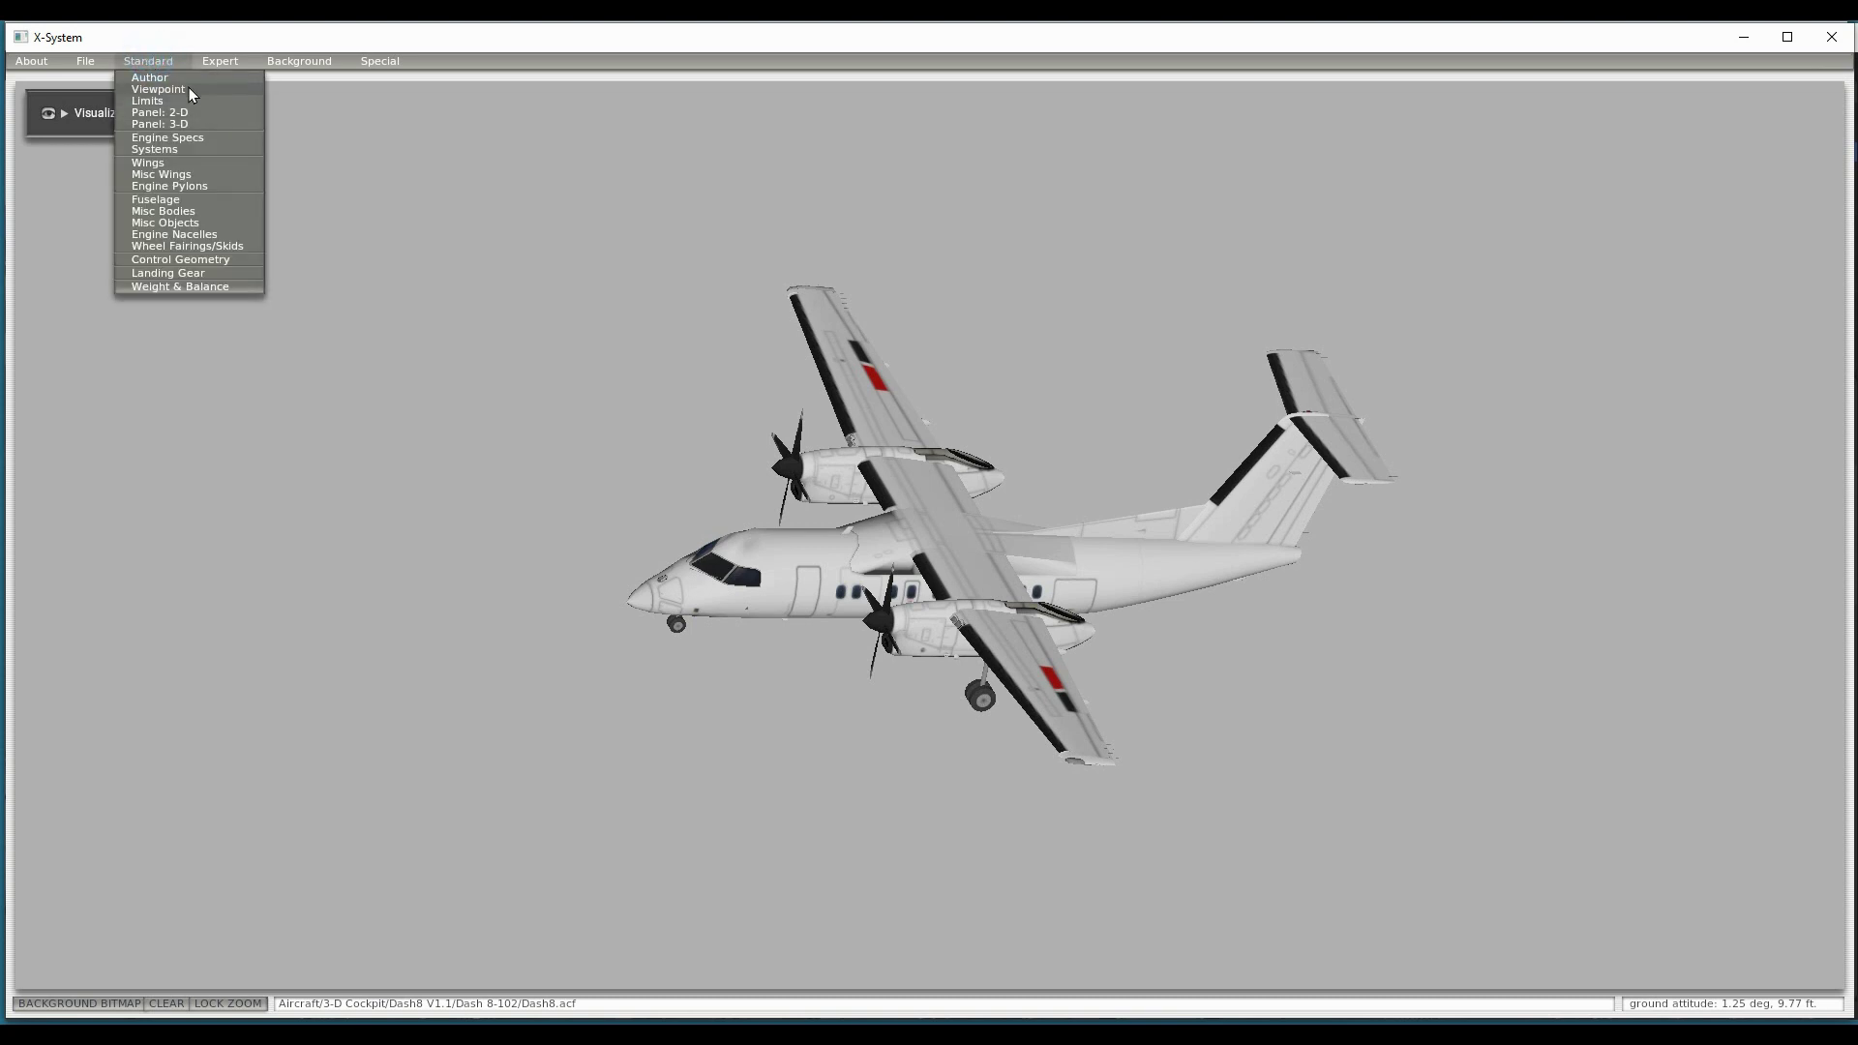
left_click(189, 87)
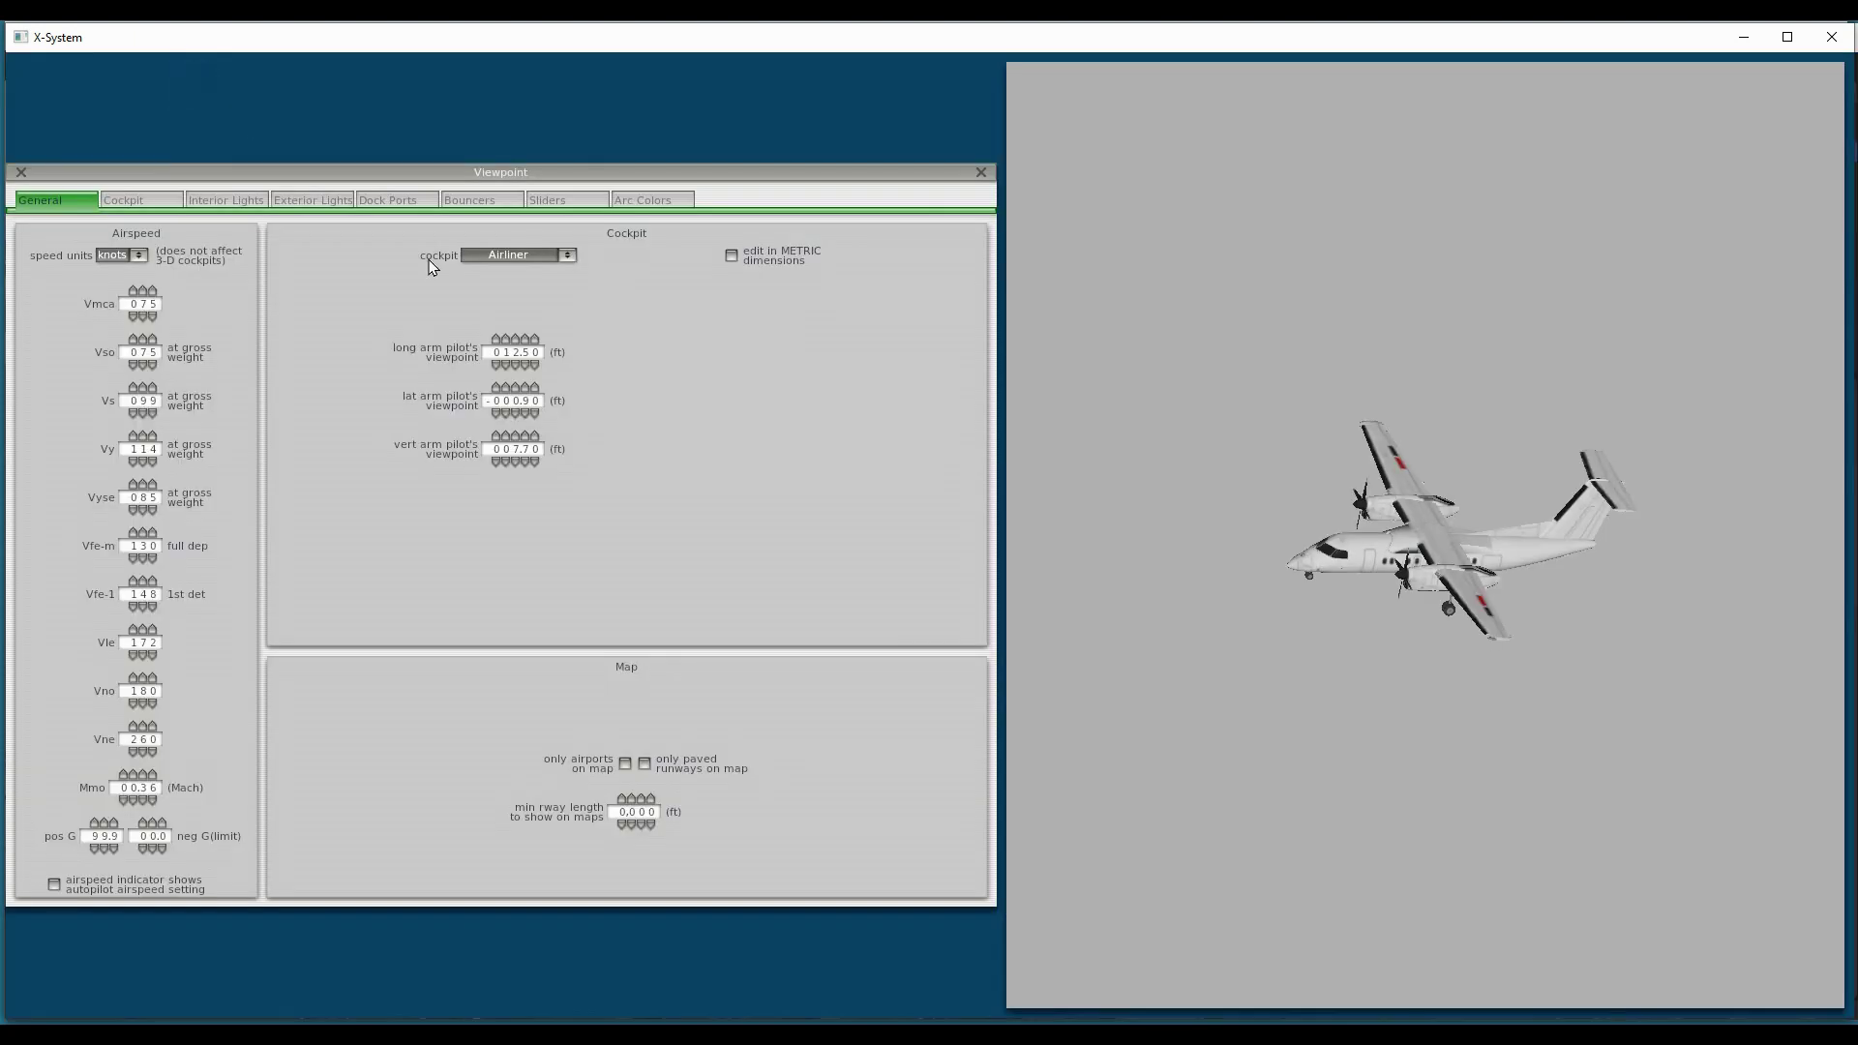
left_click(523, 436)
left_click(524, 437)
- Close the Viewpoint window and save the Dash 8 aircraft file
left_click(21, 174)
left_click(87, 61)
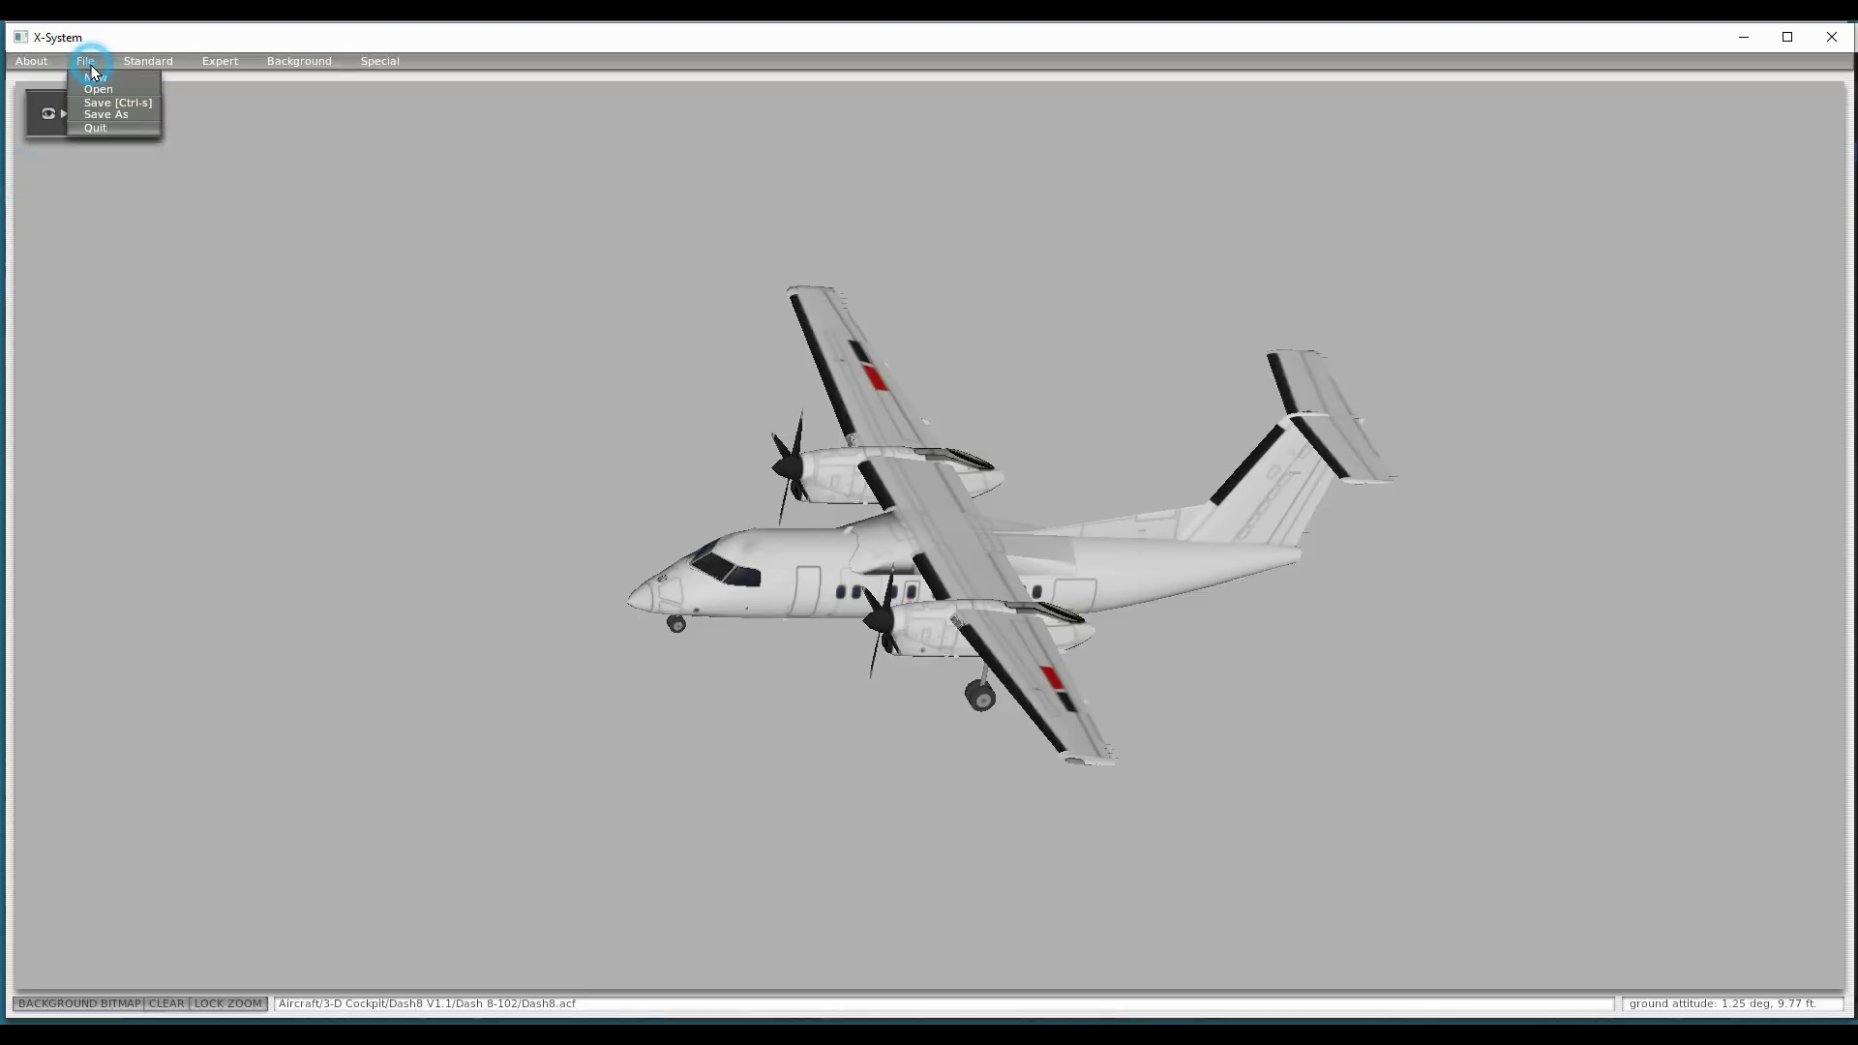
left_click(97, 103)
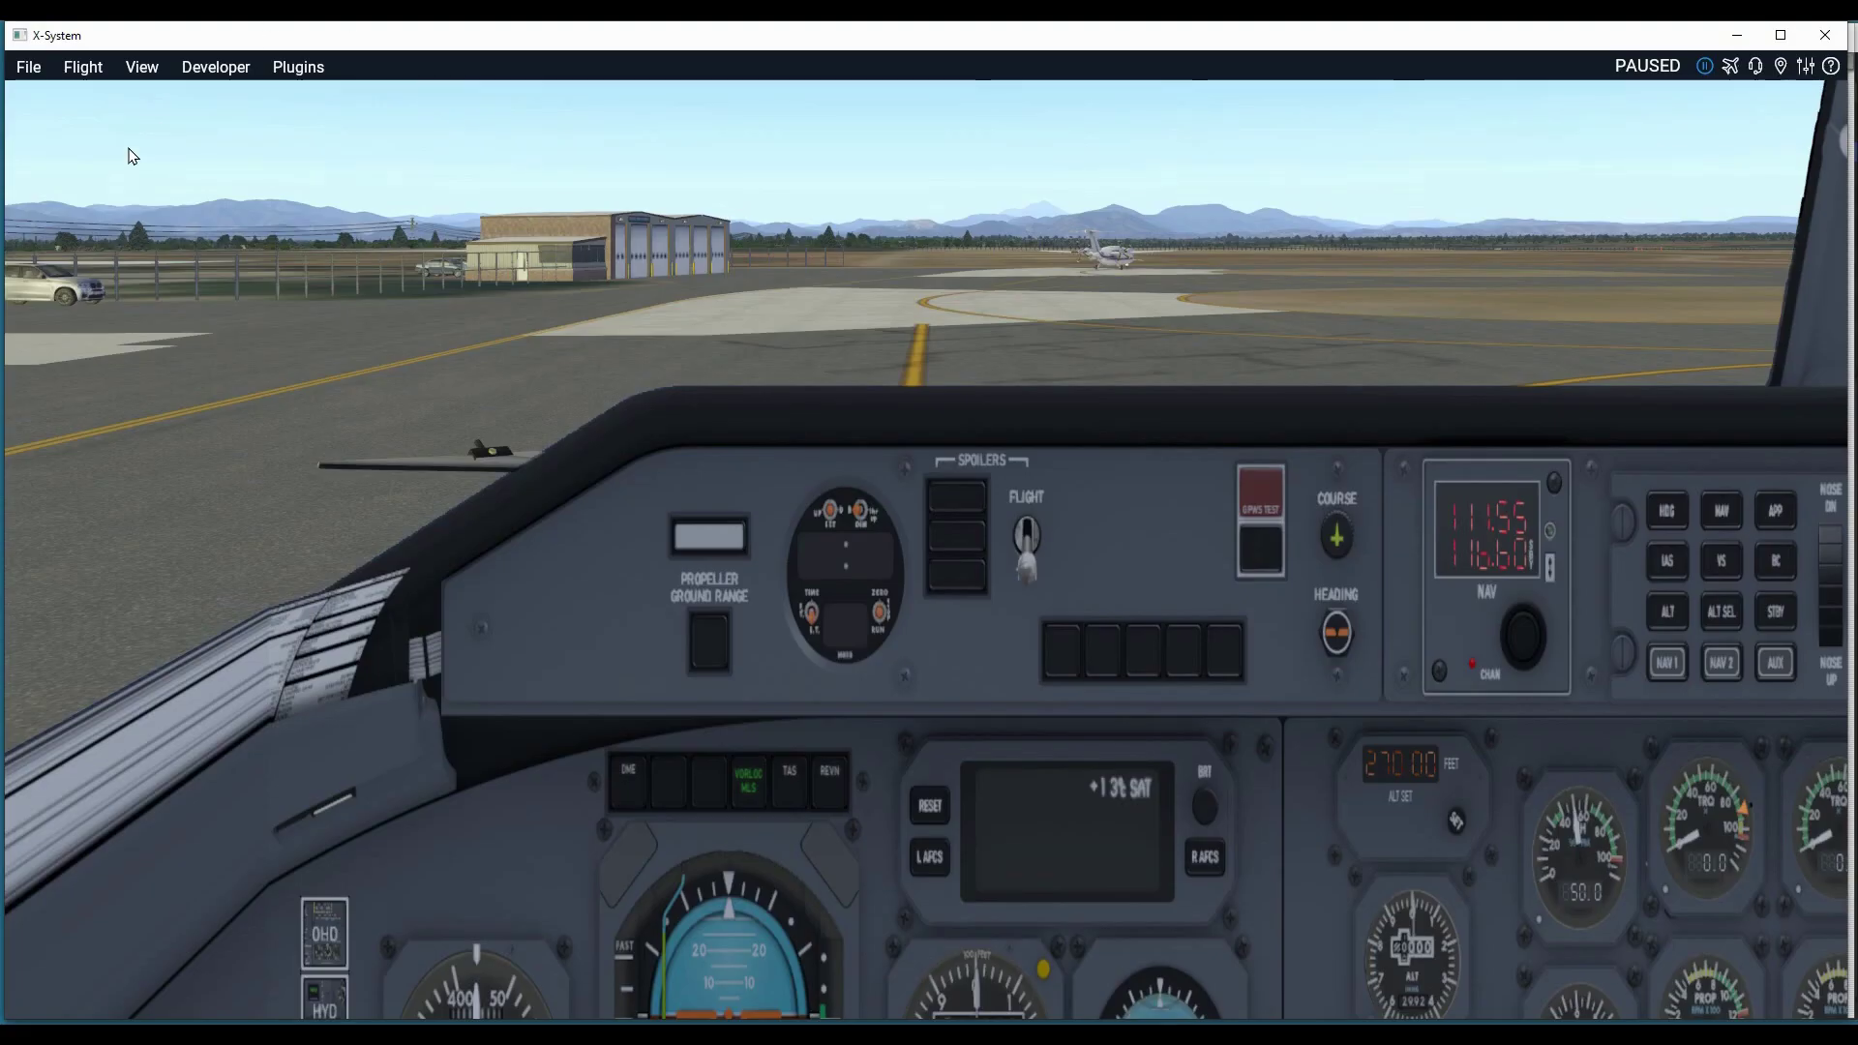
- Reload the Dash 8 skipping art, look right, up and left around the cockpit, then return to Plane Maker
left_click(222, 67)
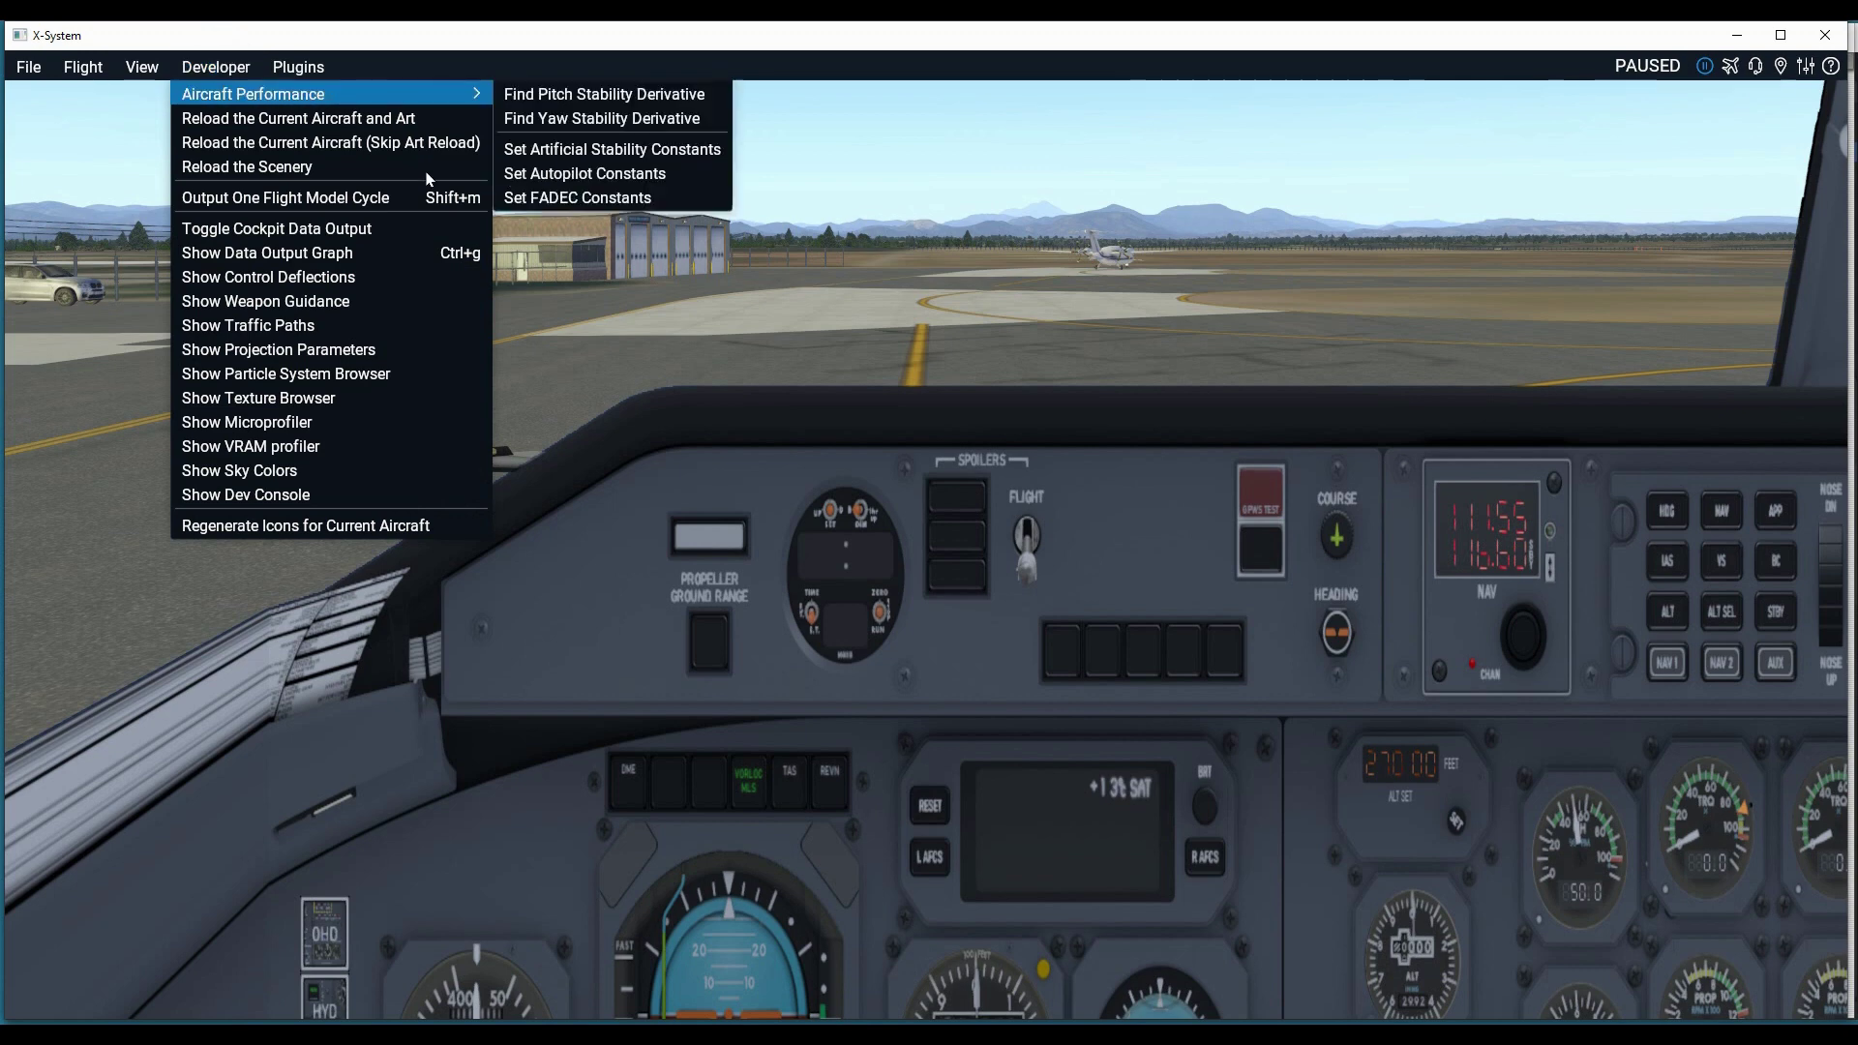
left_click(382, 142)
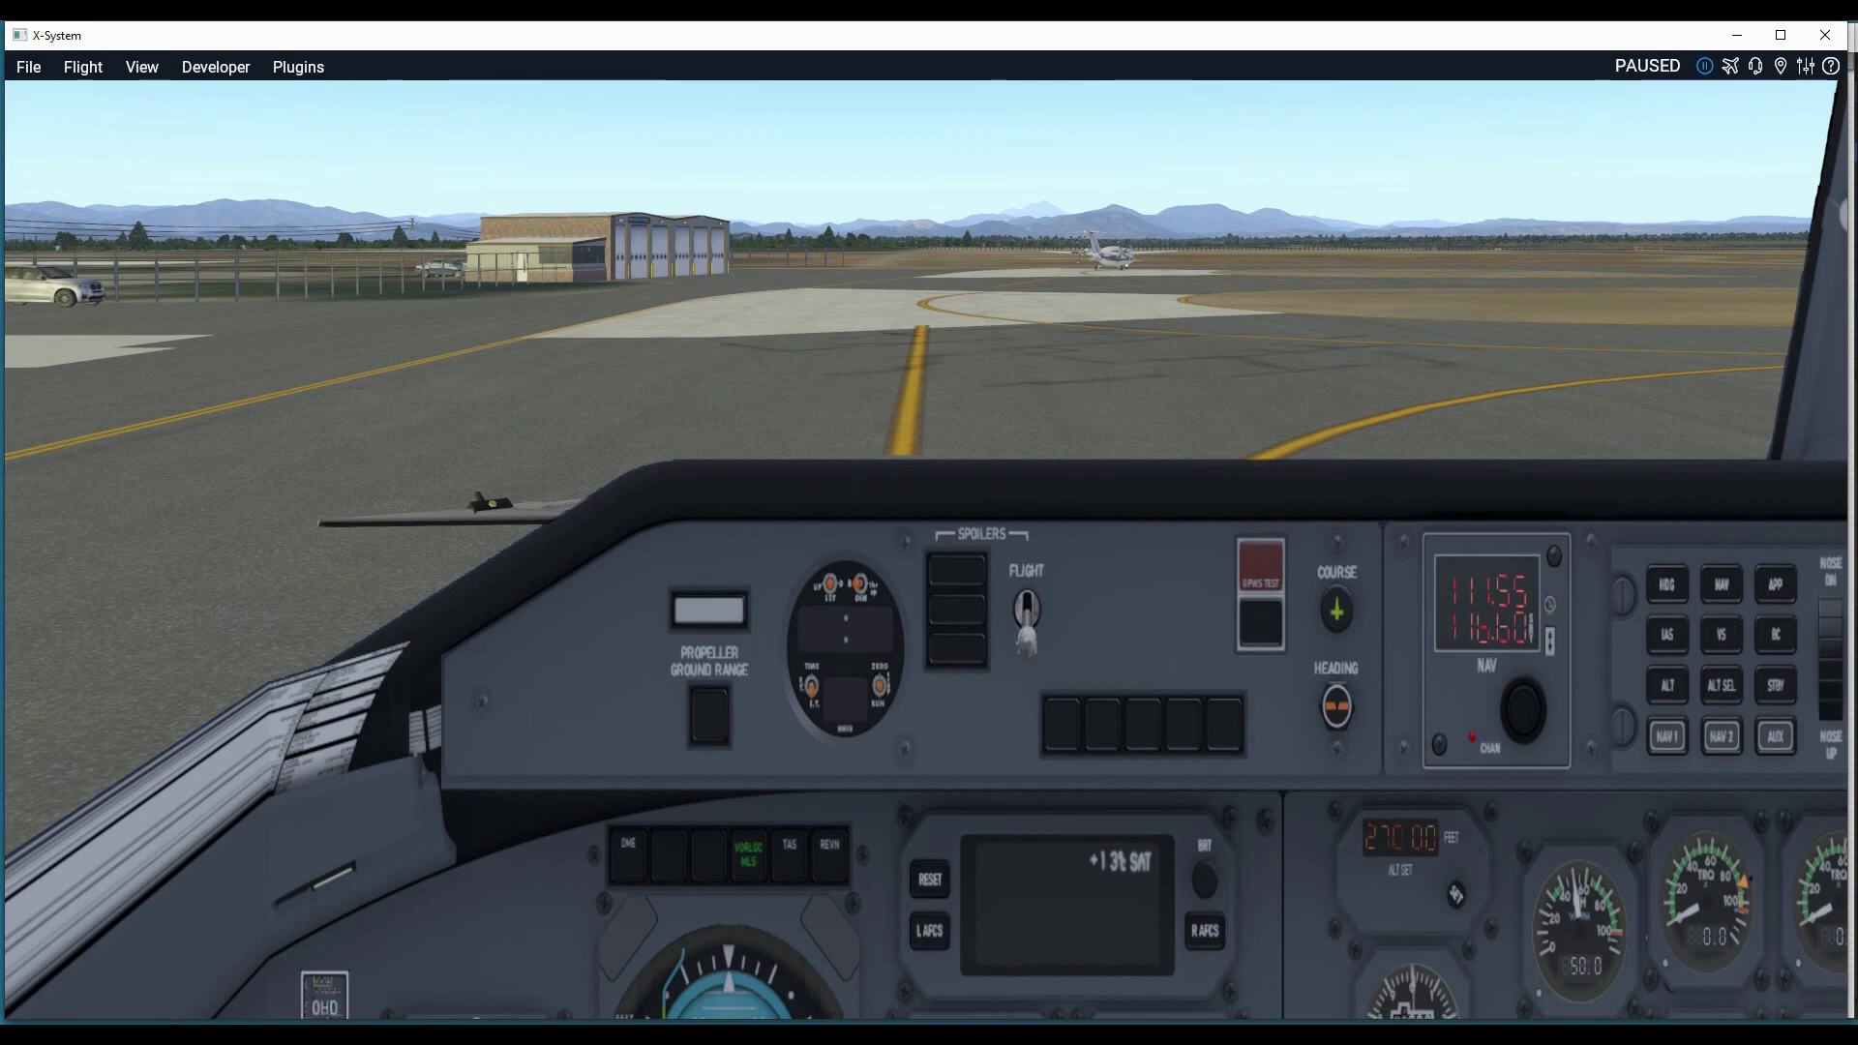
key("e")
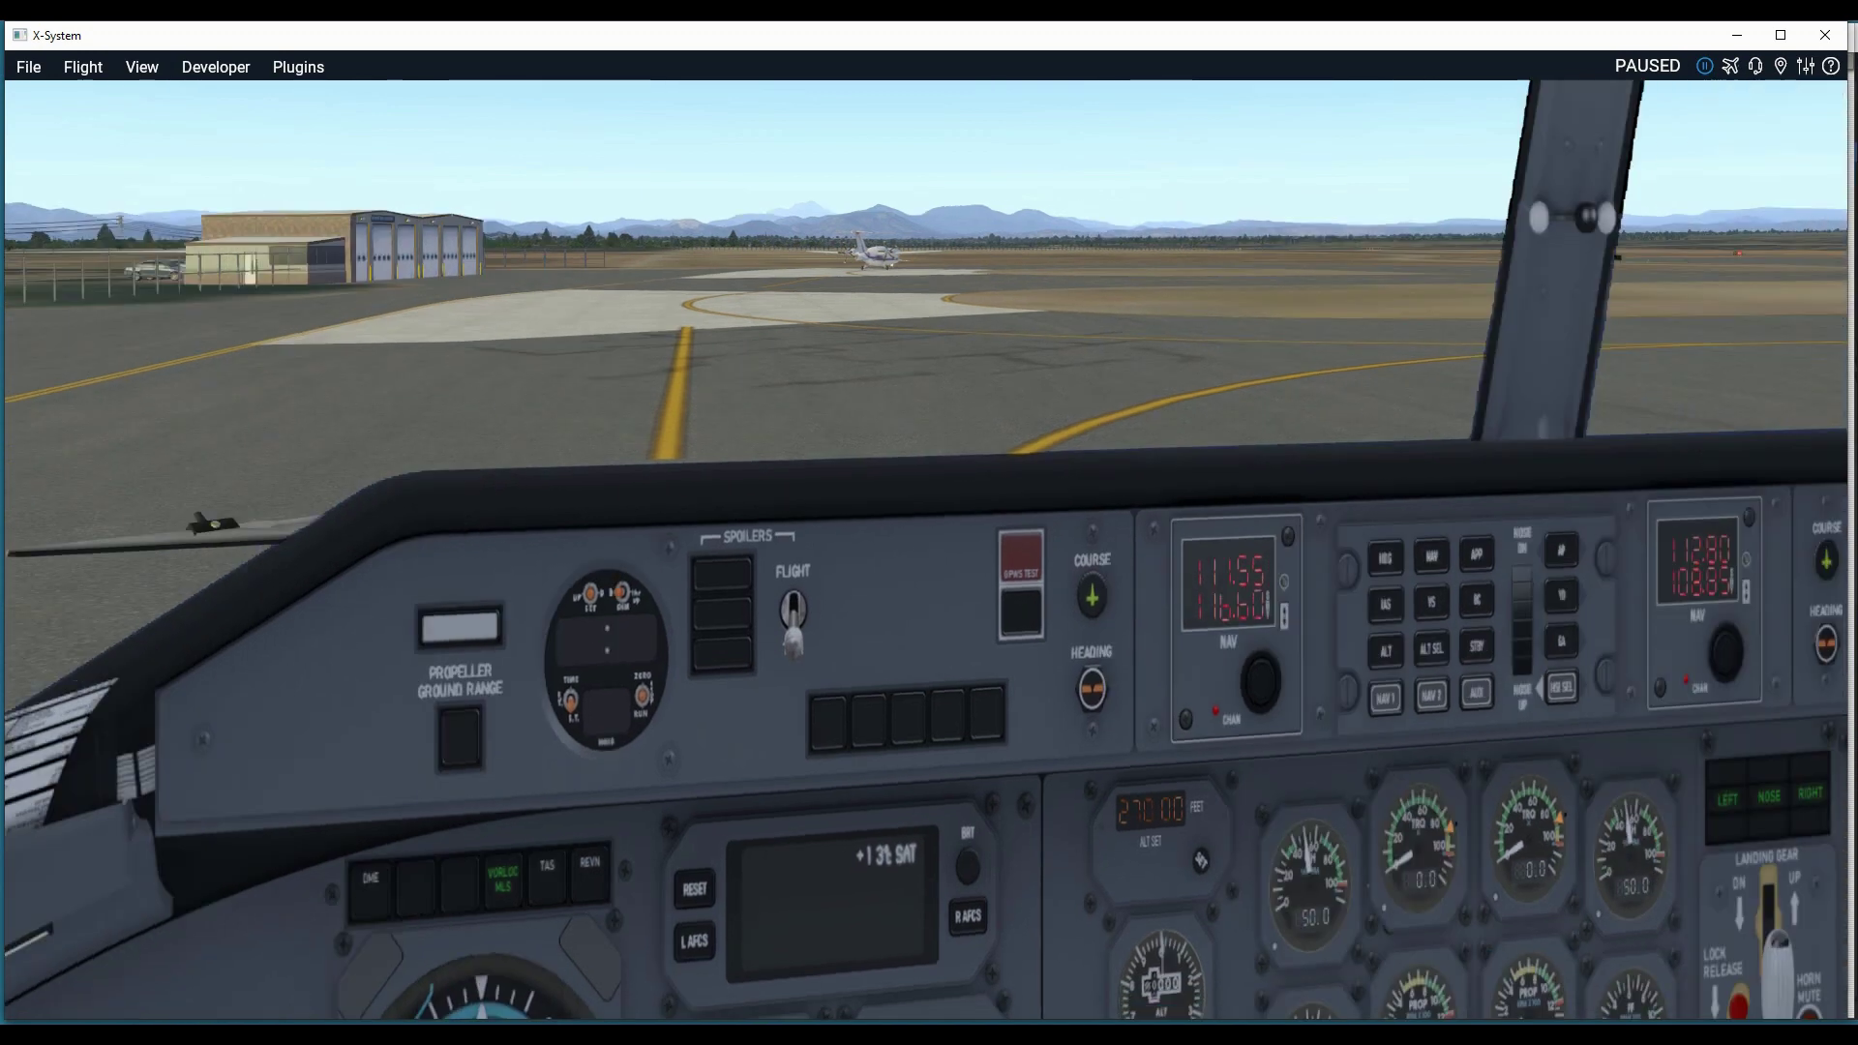
key("r")
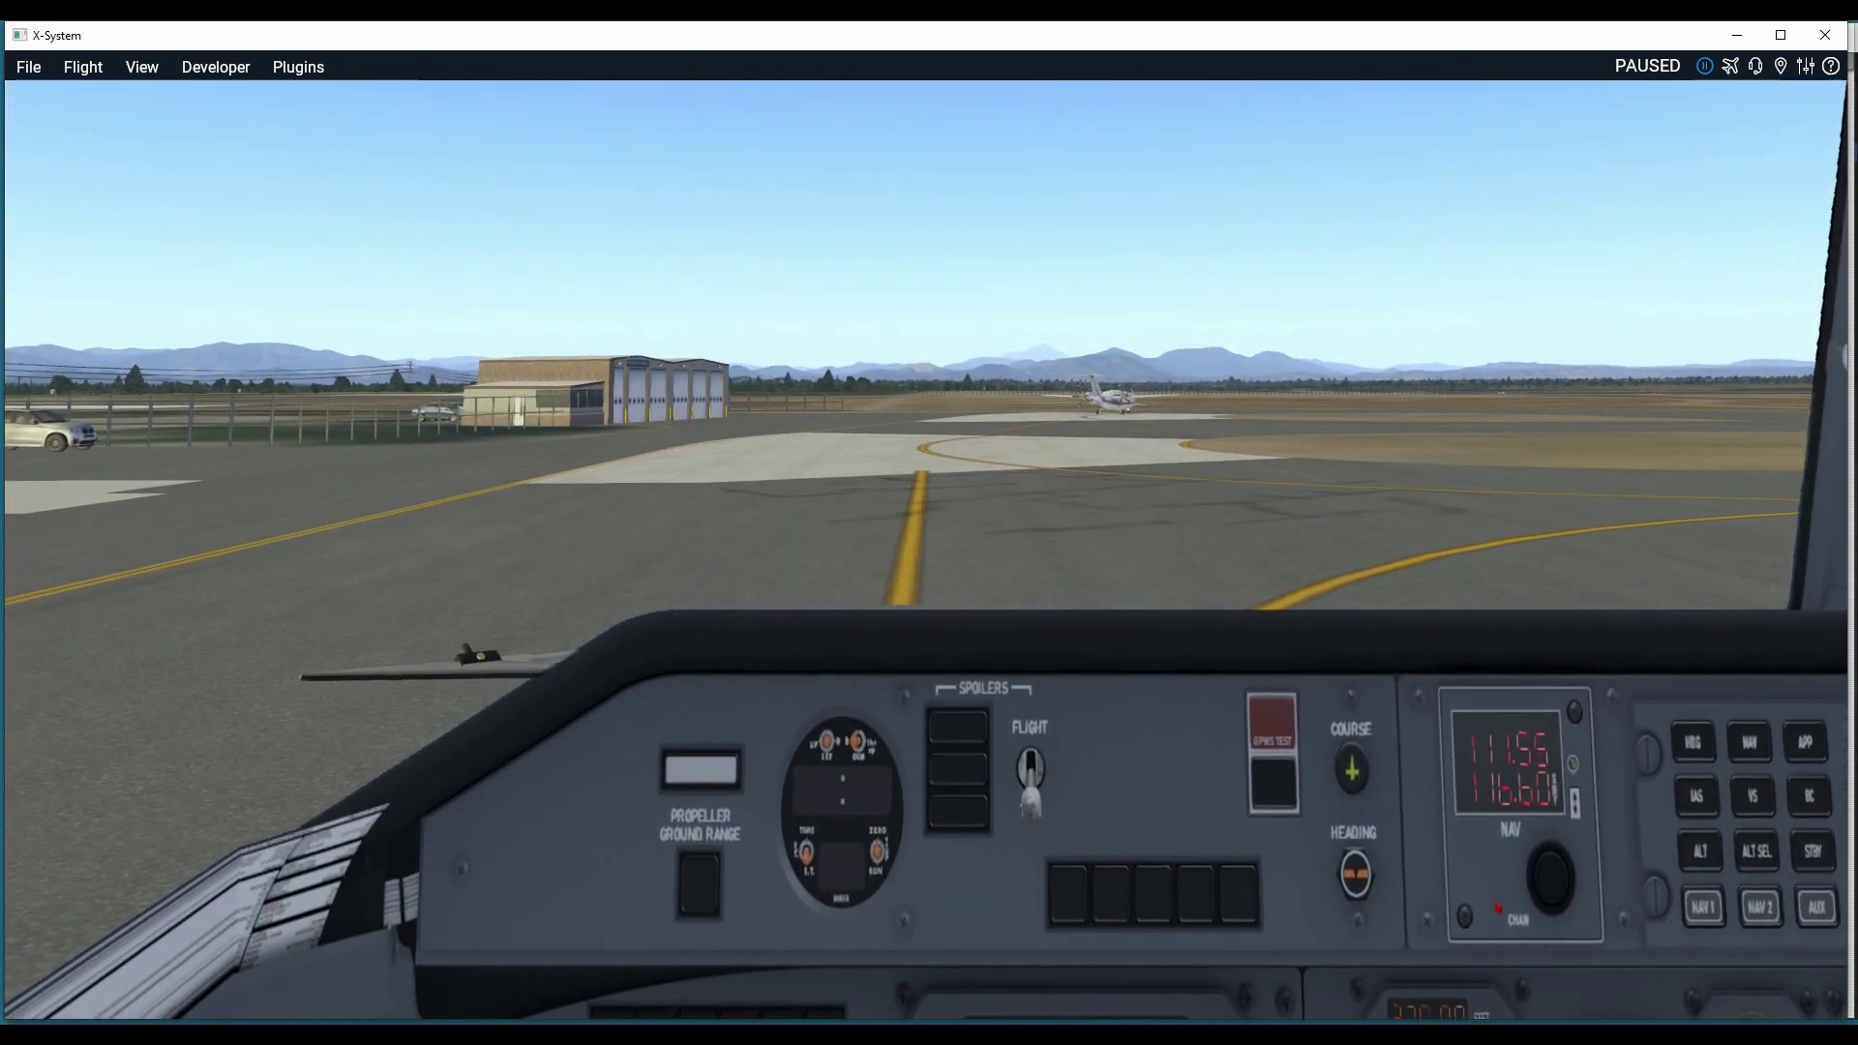
key("q")
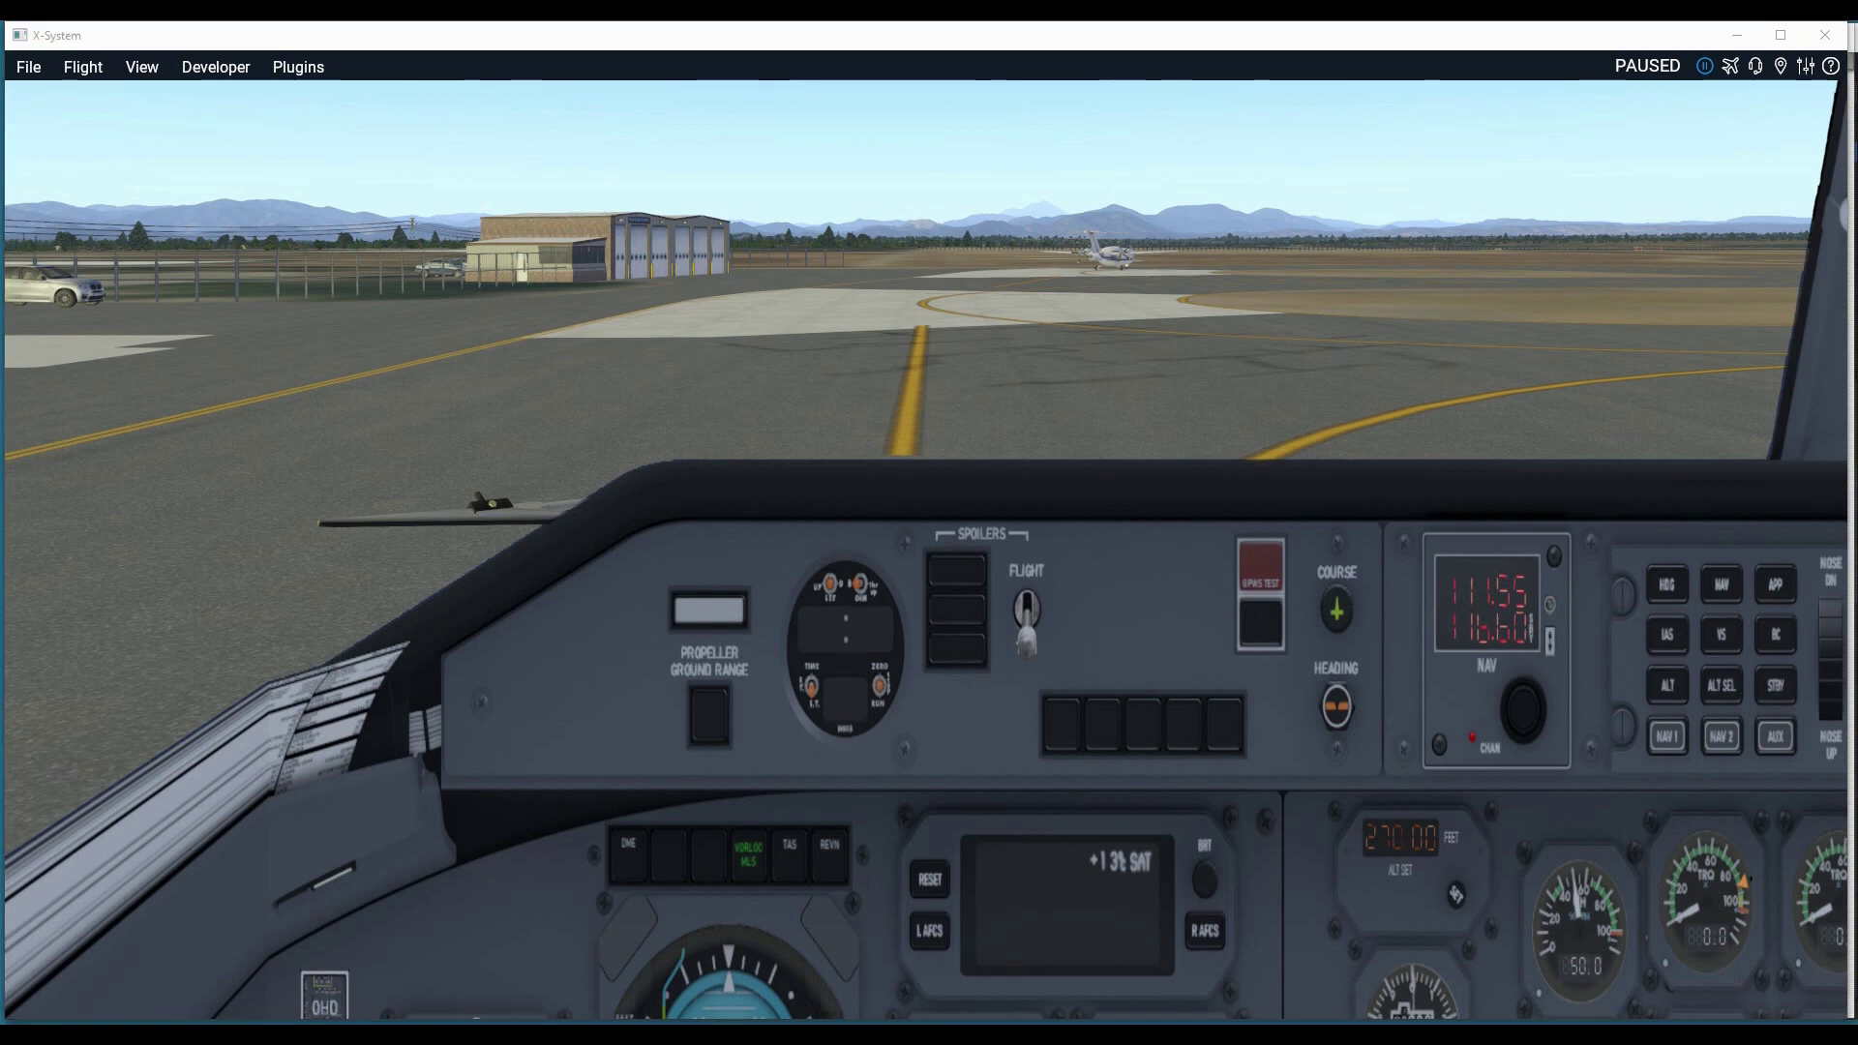
key("alt+Tab")
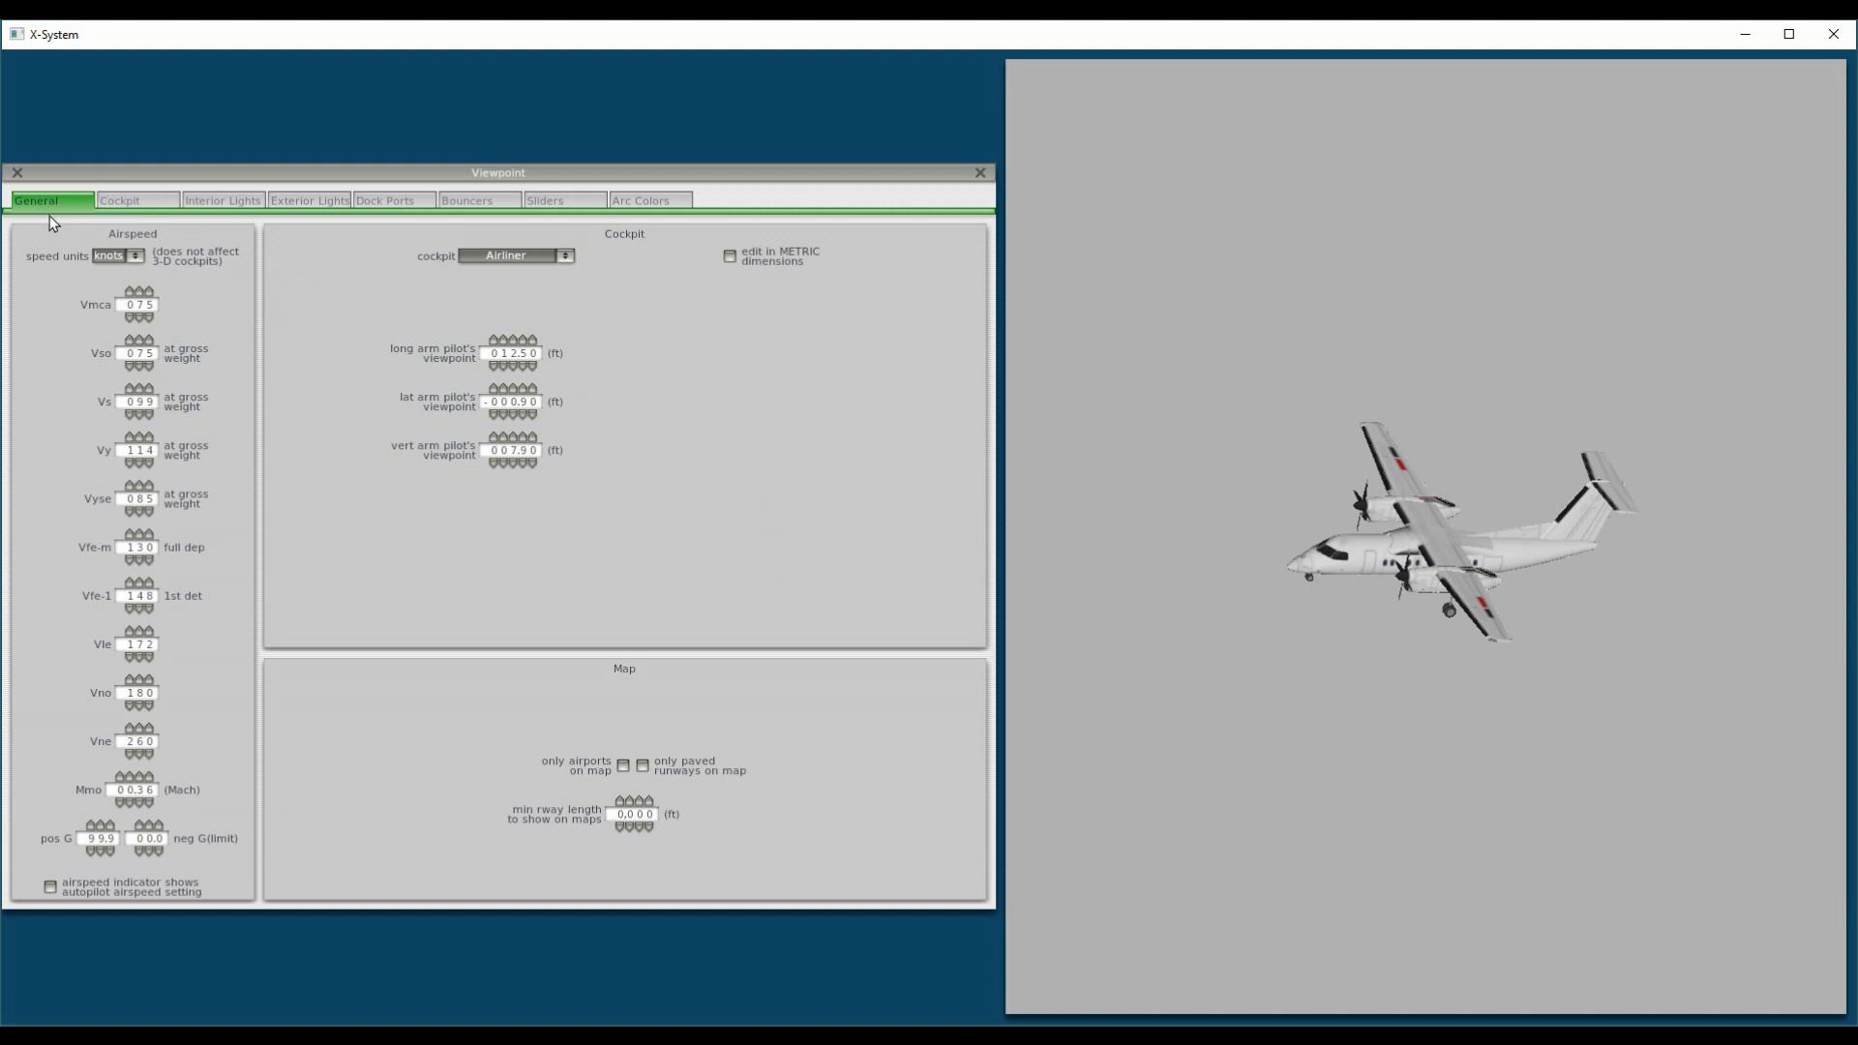
- Check the Cockpit tab and reopen Viewpoint, confirming arms of 12.50, -0.90 and 7.90 ft
left_click(132, 202)
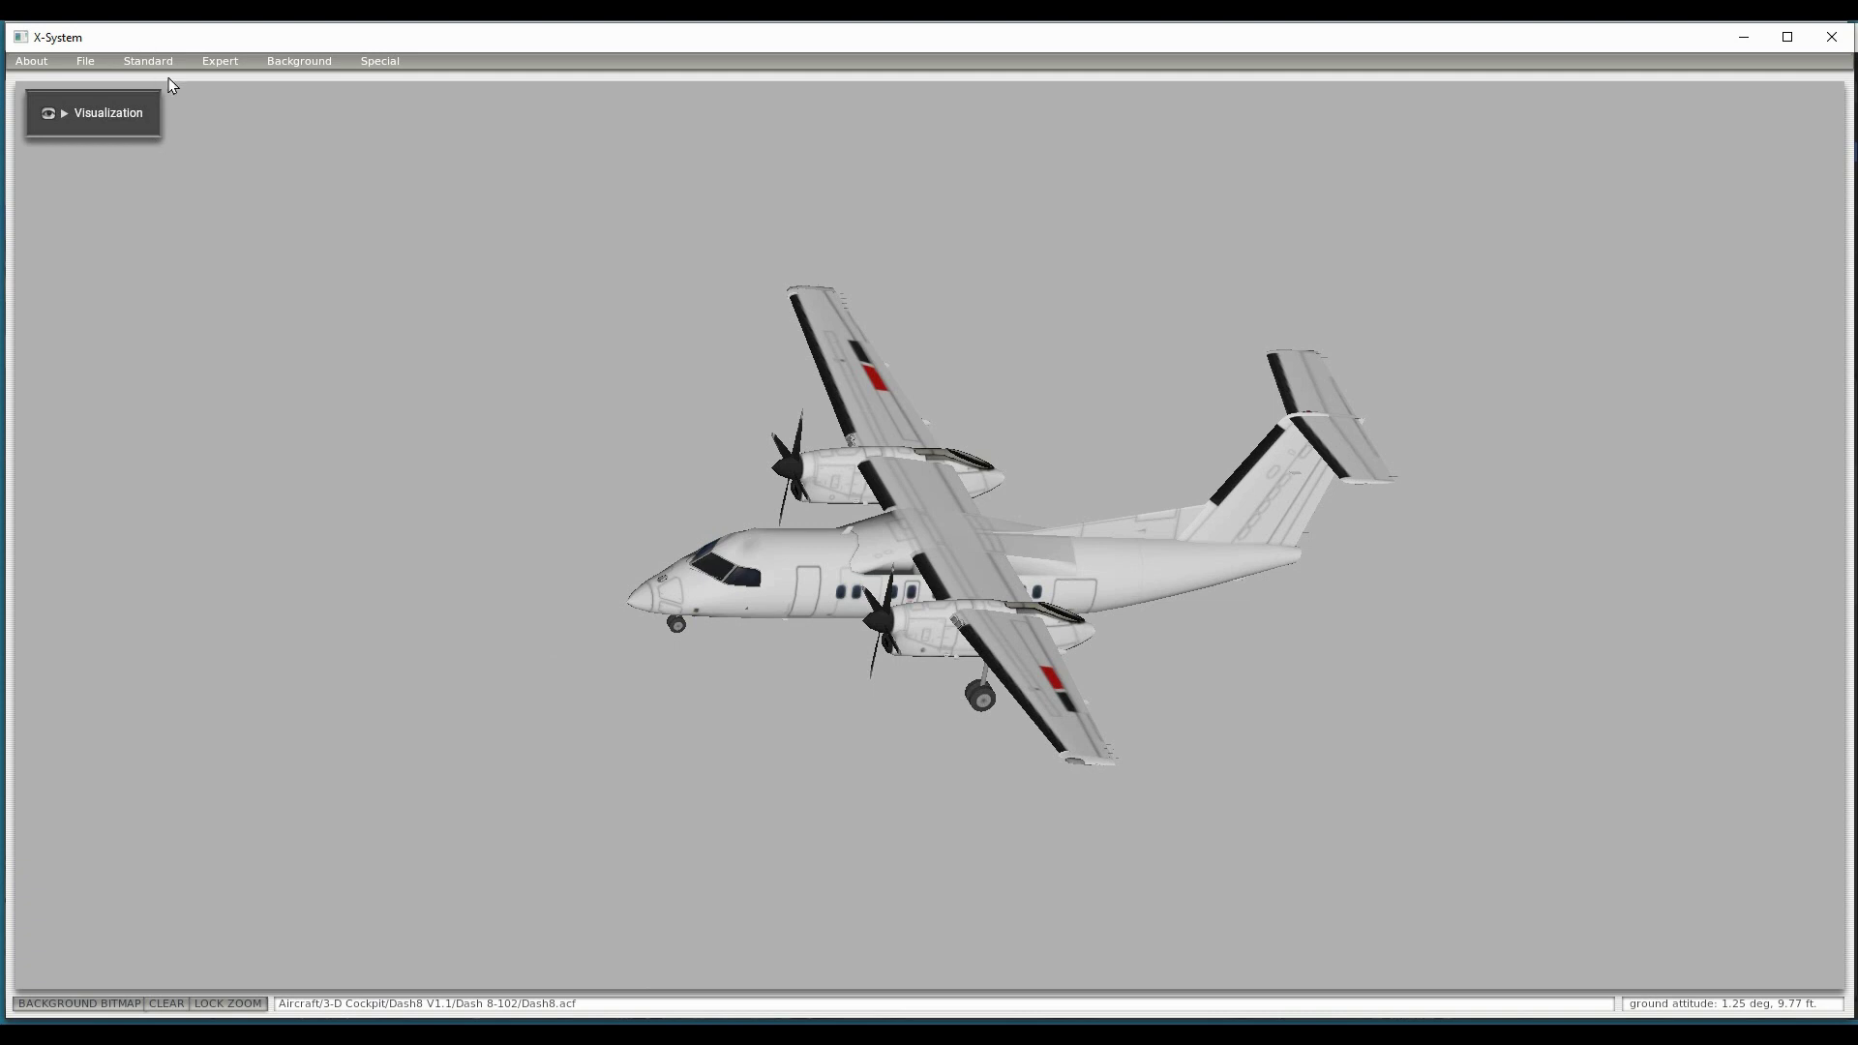
left_click(164, 66)
left_click(177, 91)
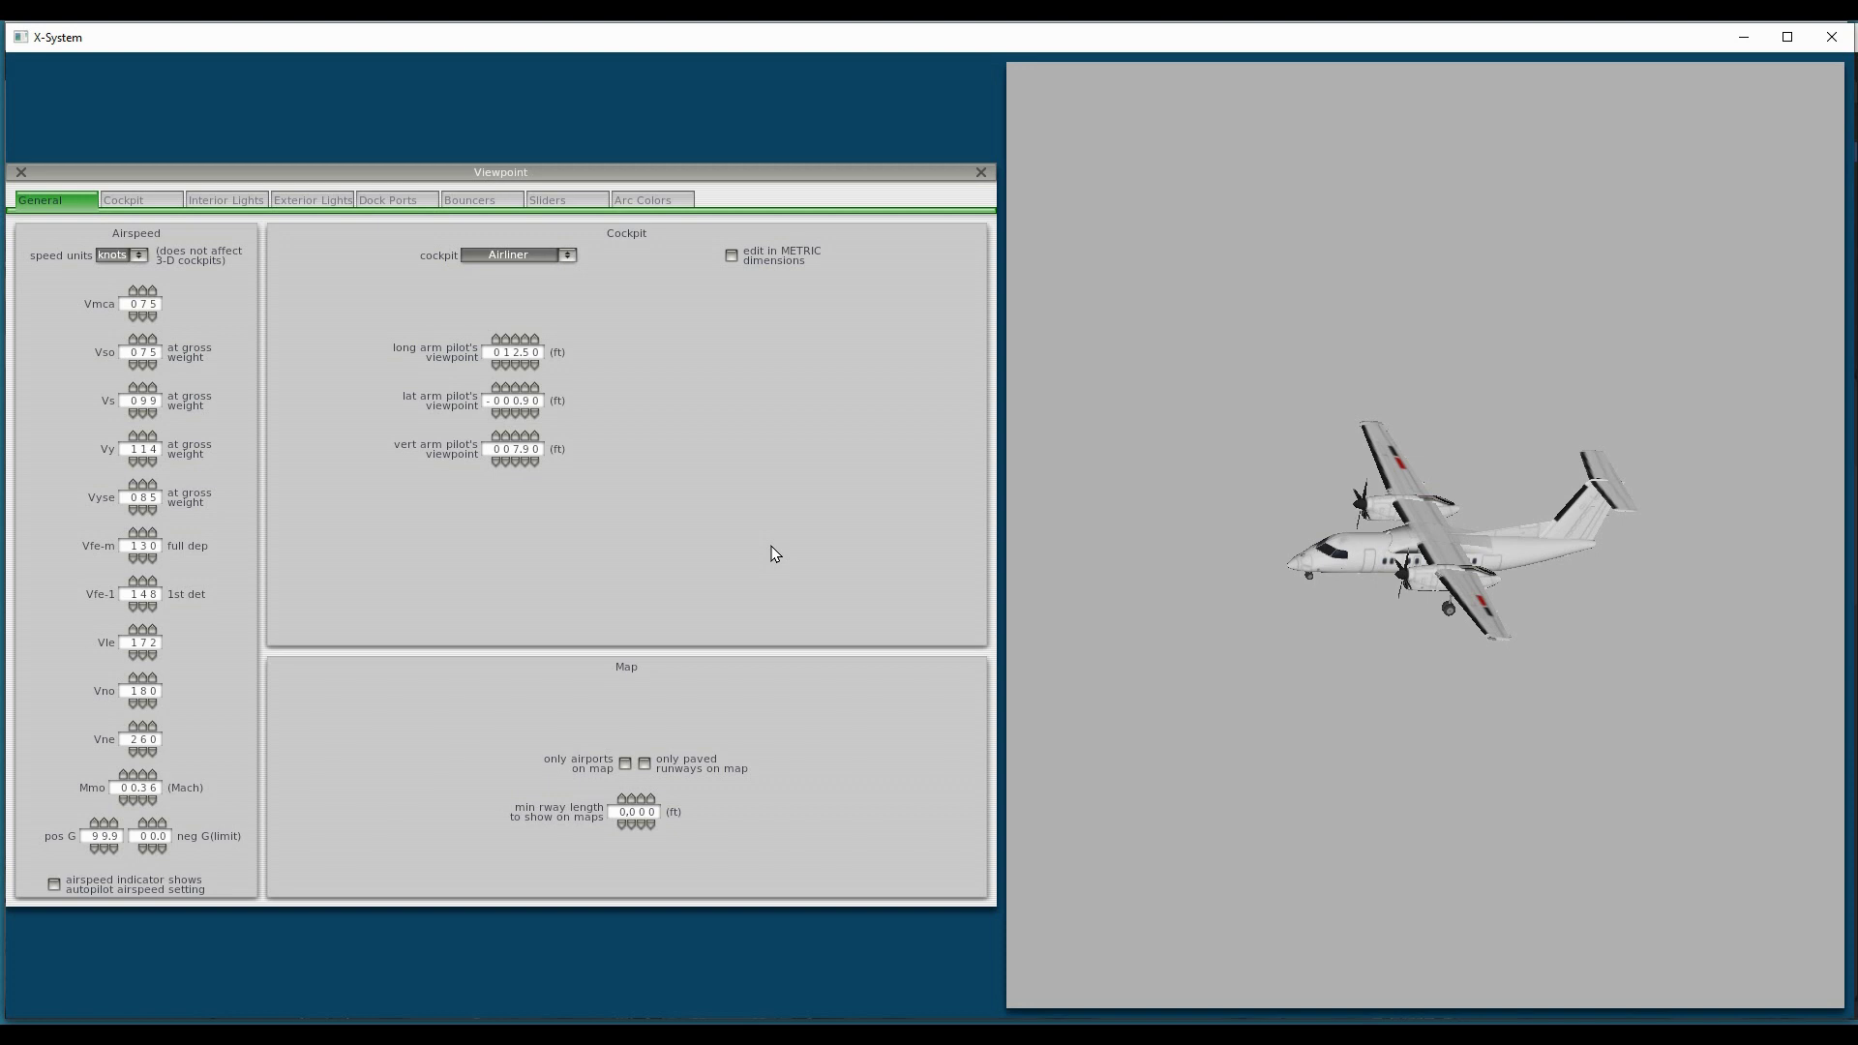
- Swap the Viewpoint window for Standard > Misc Objects to check Dash8_cockpit.obj is set to Int Cockpit
left_click(20, 173)
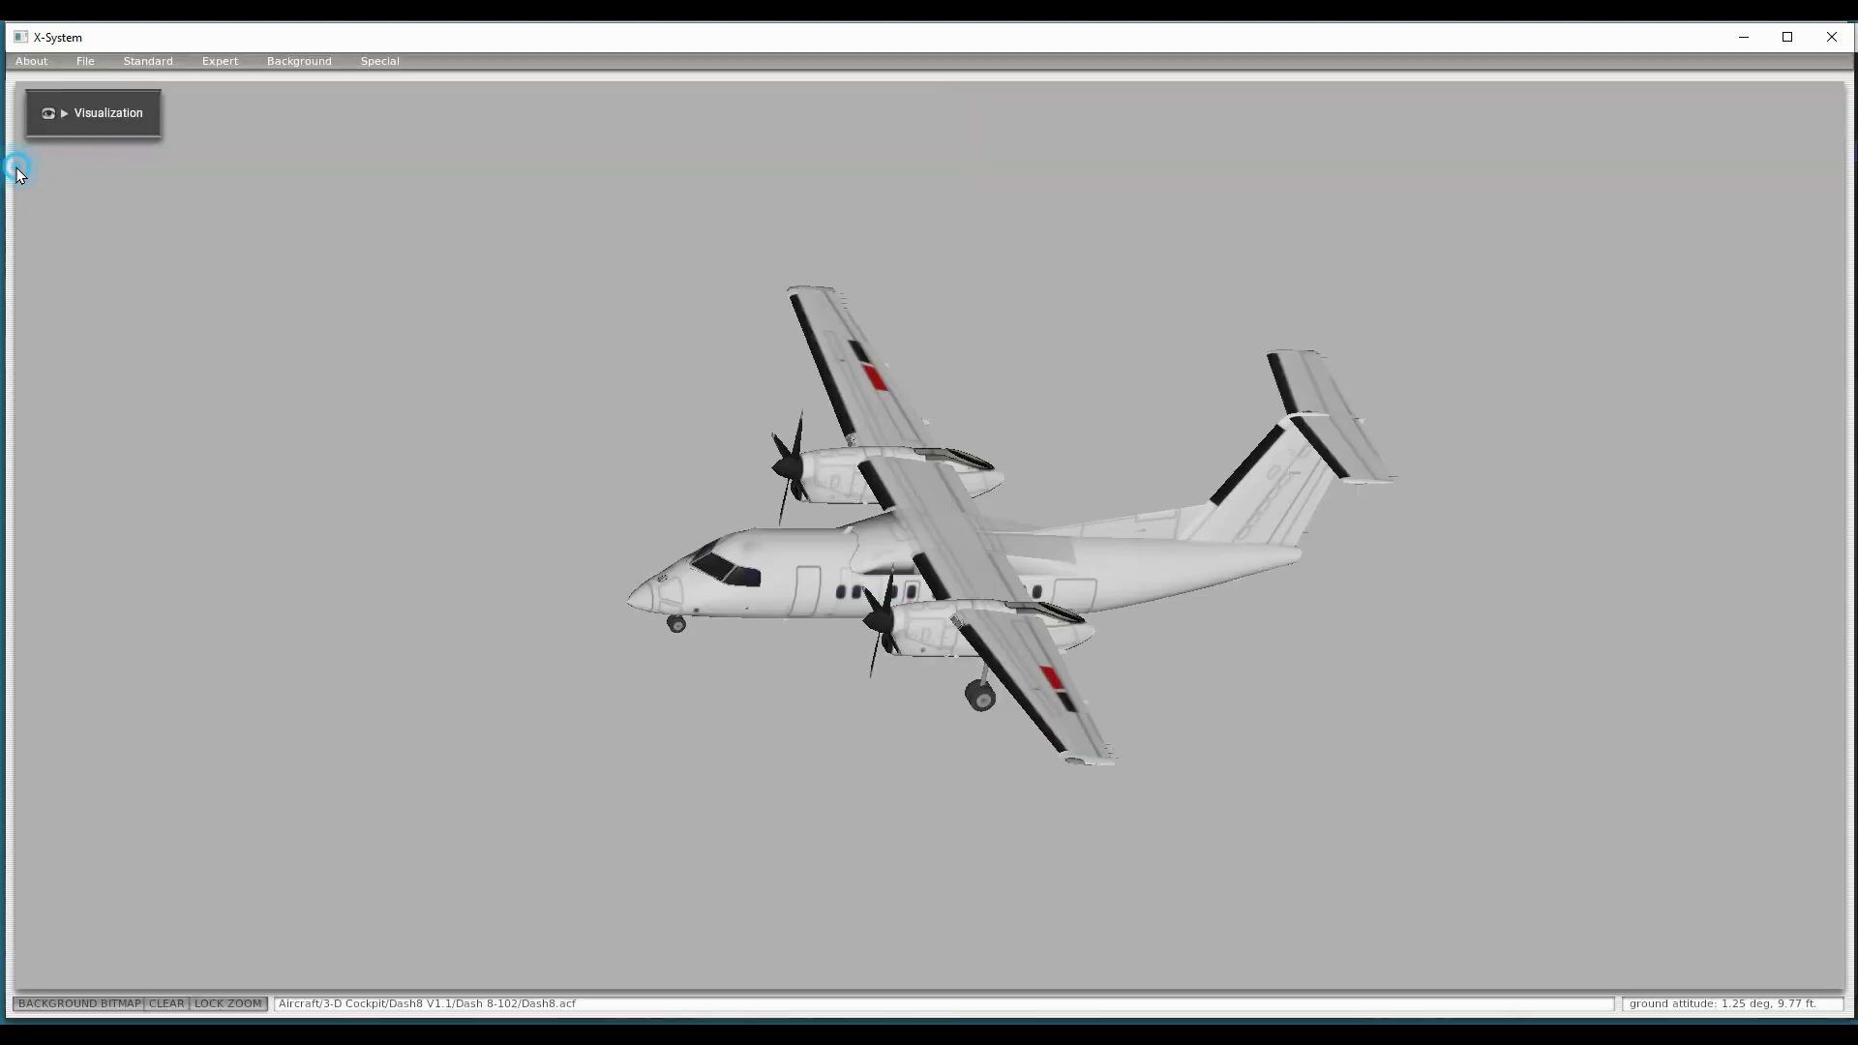
left_click(161, 62)
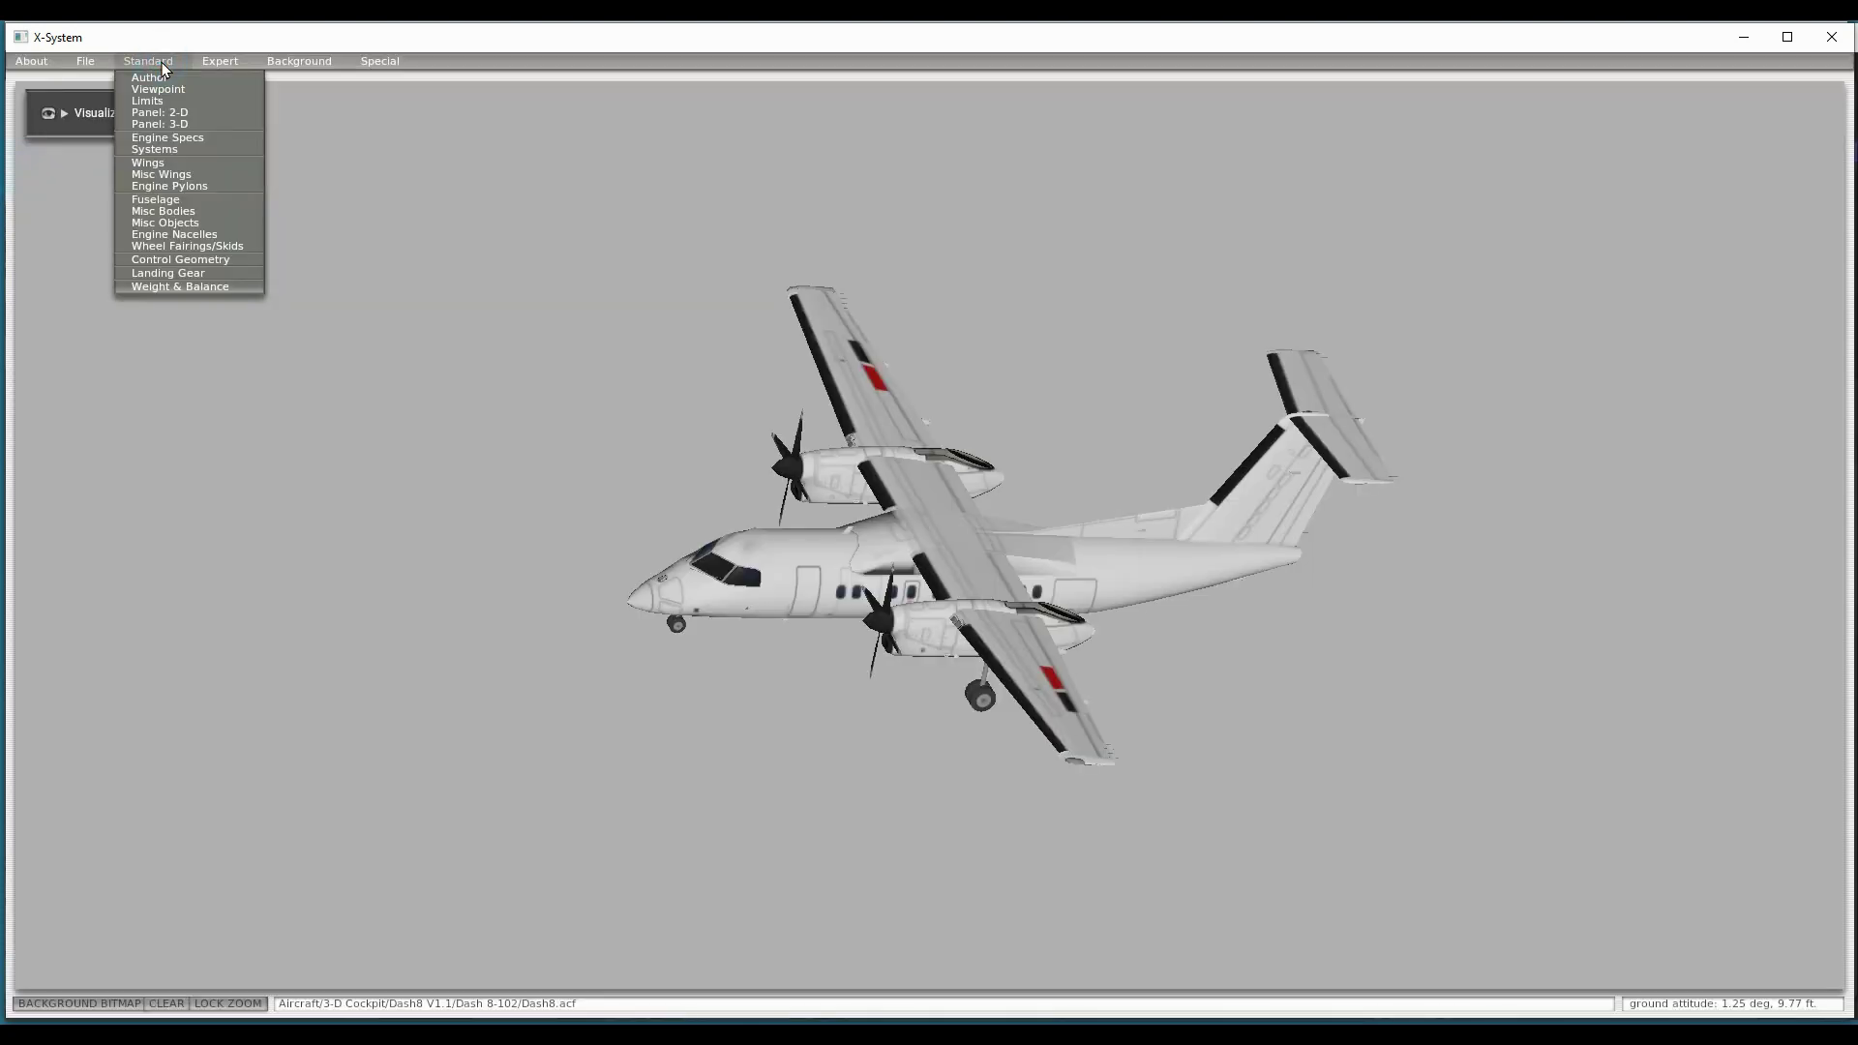
left_click(182, 225)
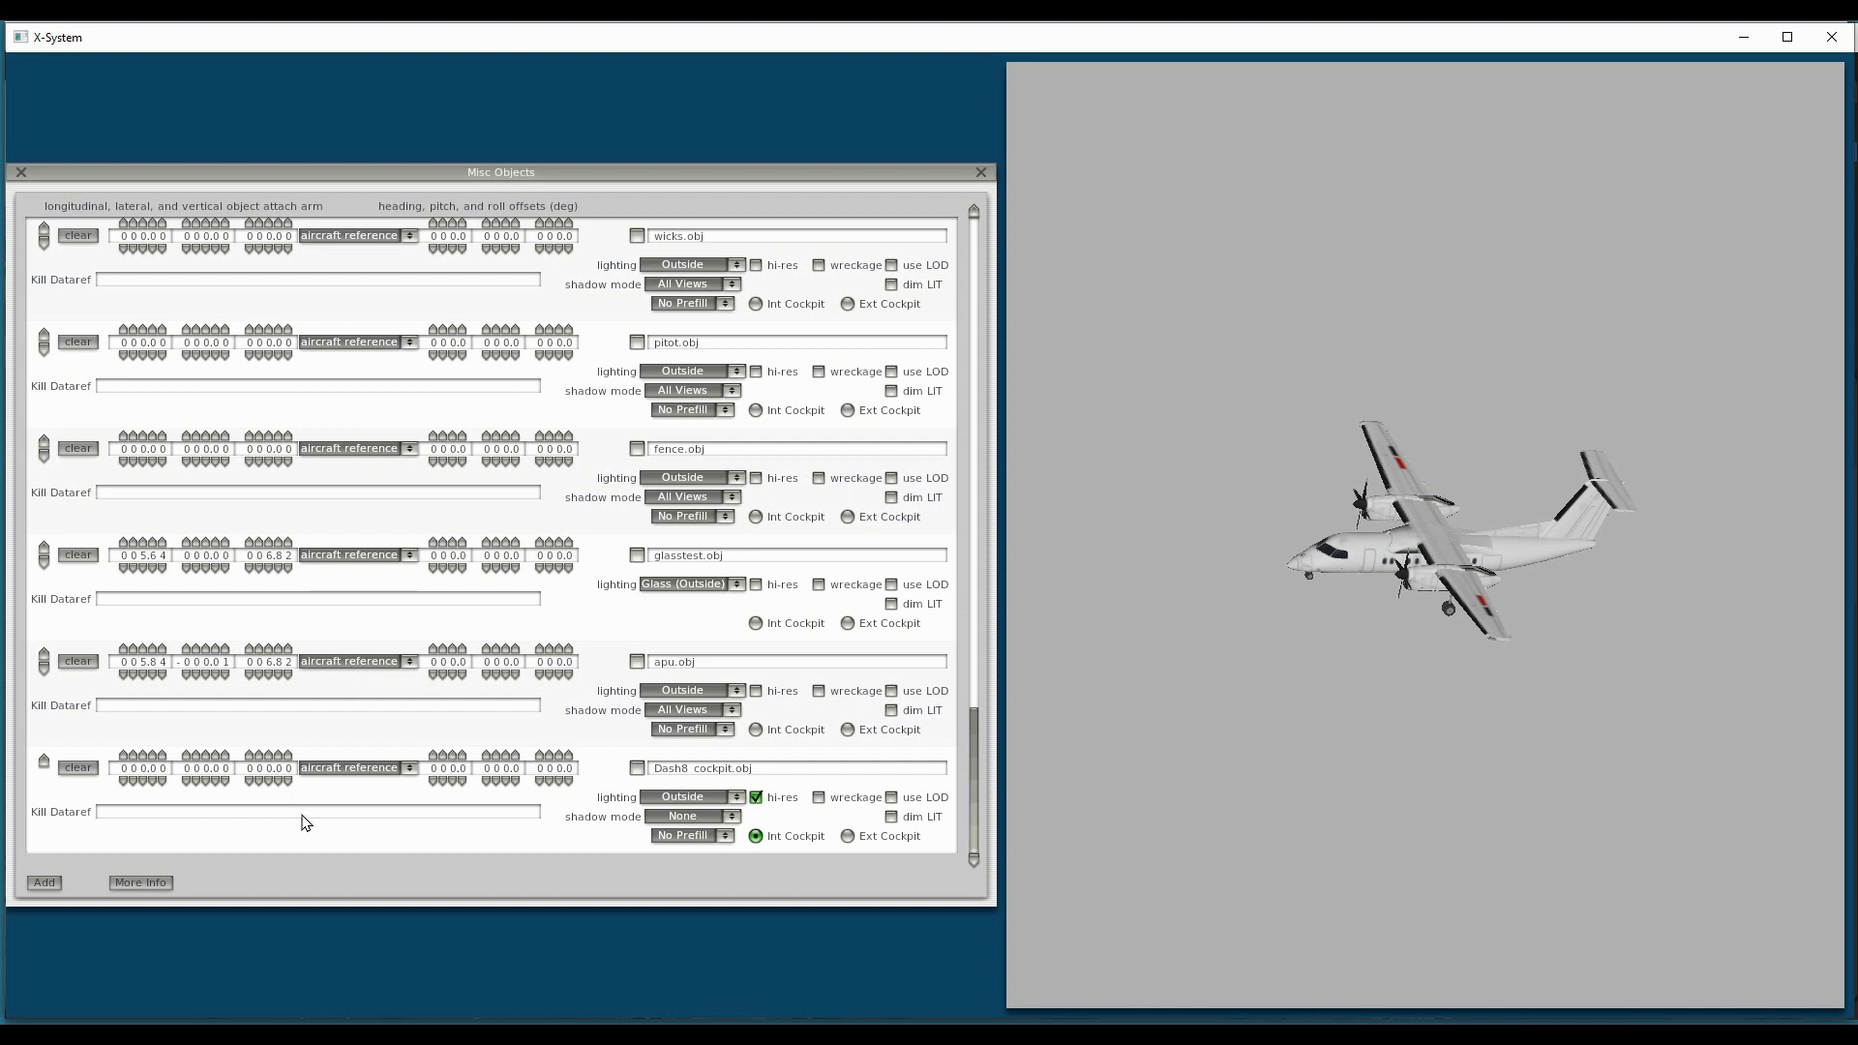
mouse_move(306, 823)
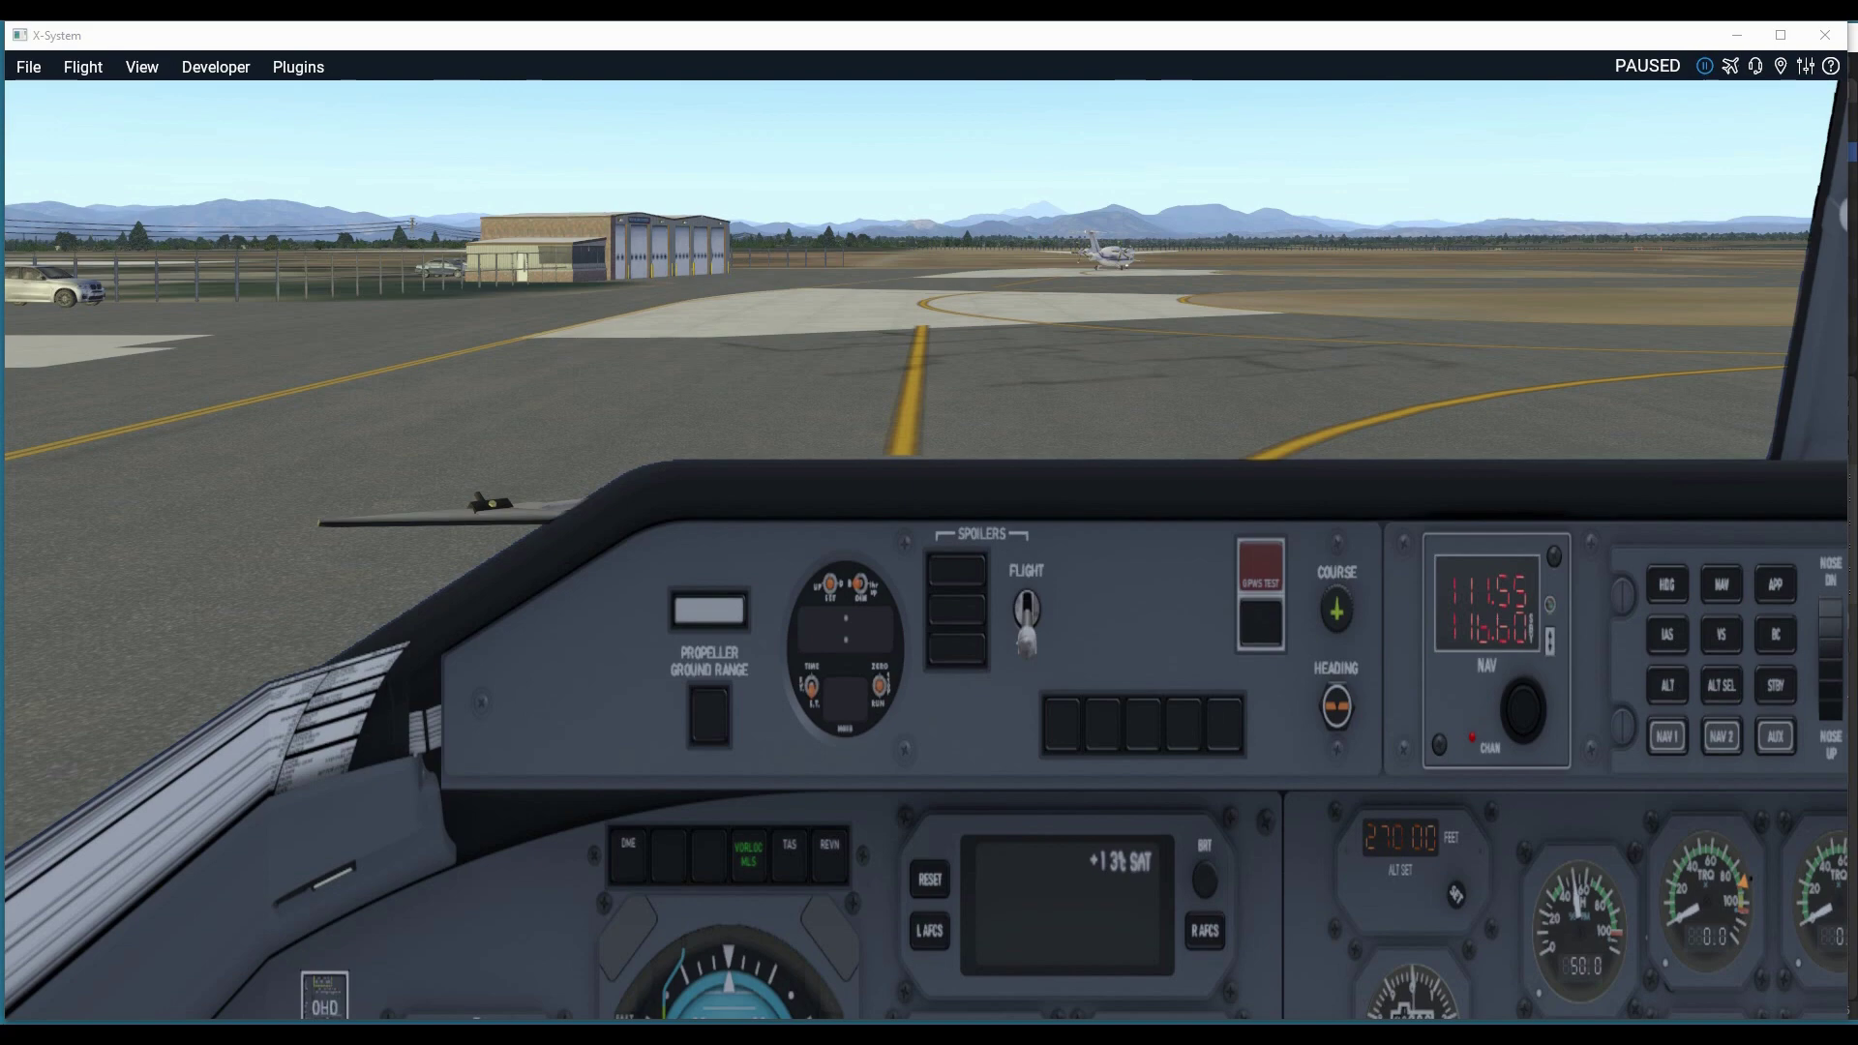
- Look up, right, left and down around the Dash 8 cockpit, snapping forward between looks, then tilt up to the roof
key("Up")
key("e")
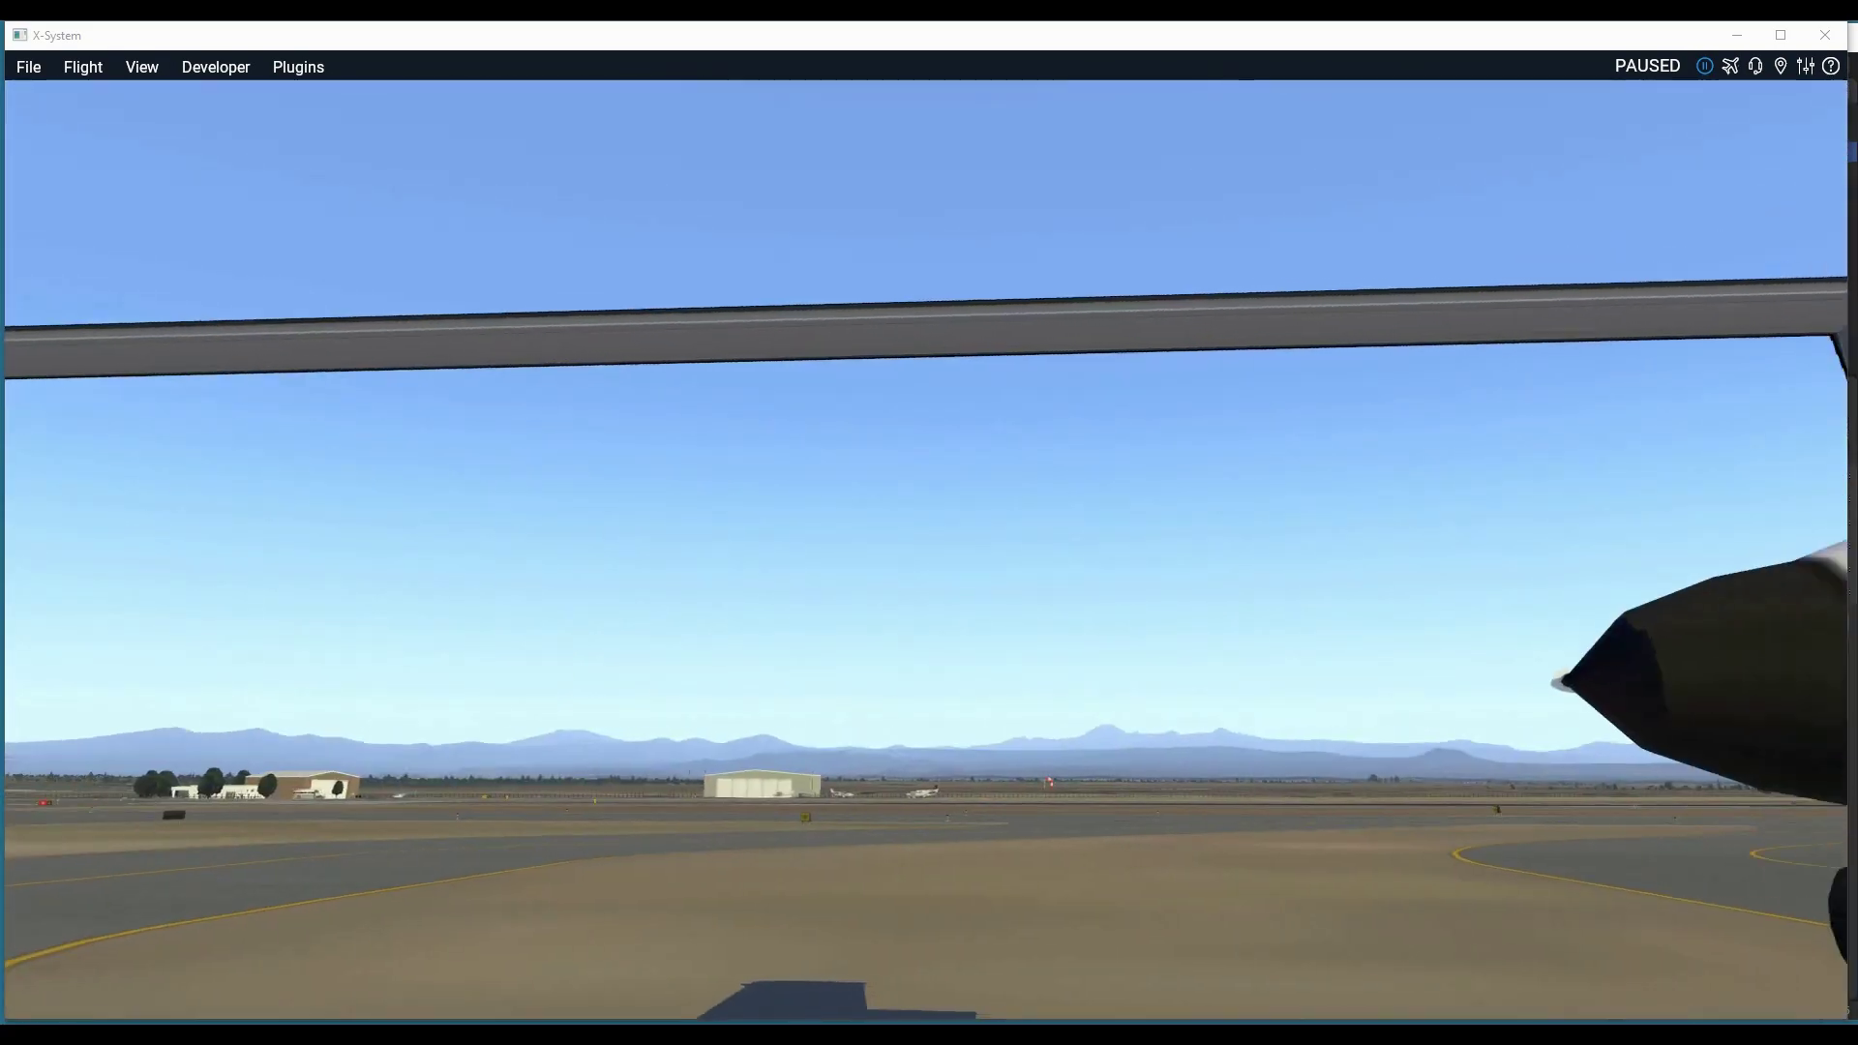
key("q")
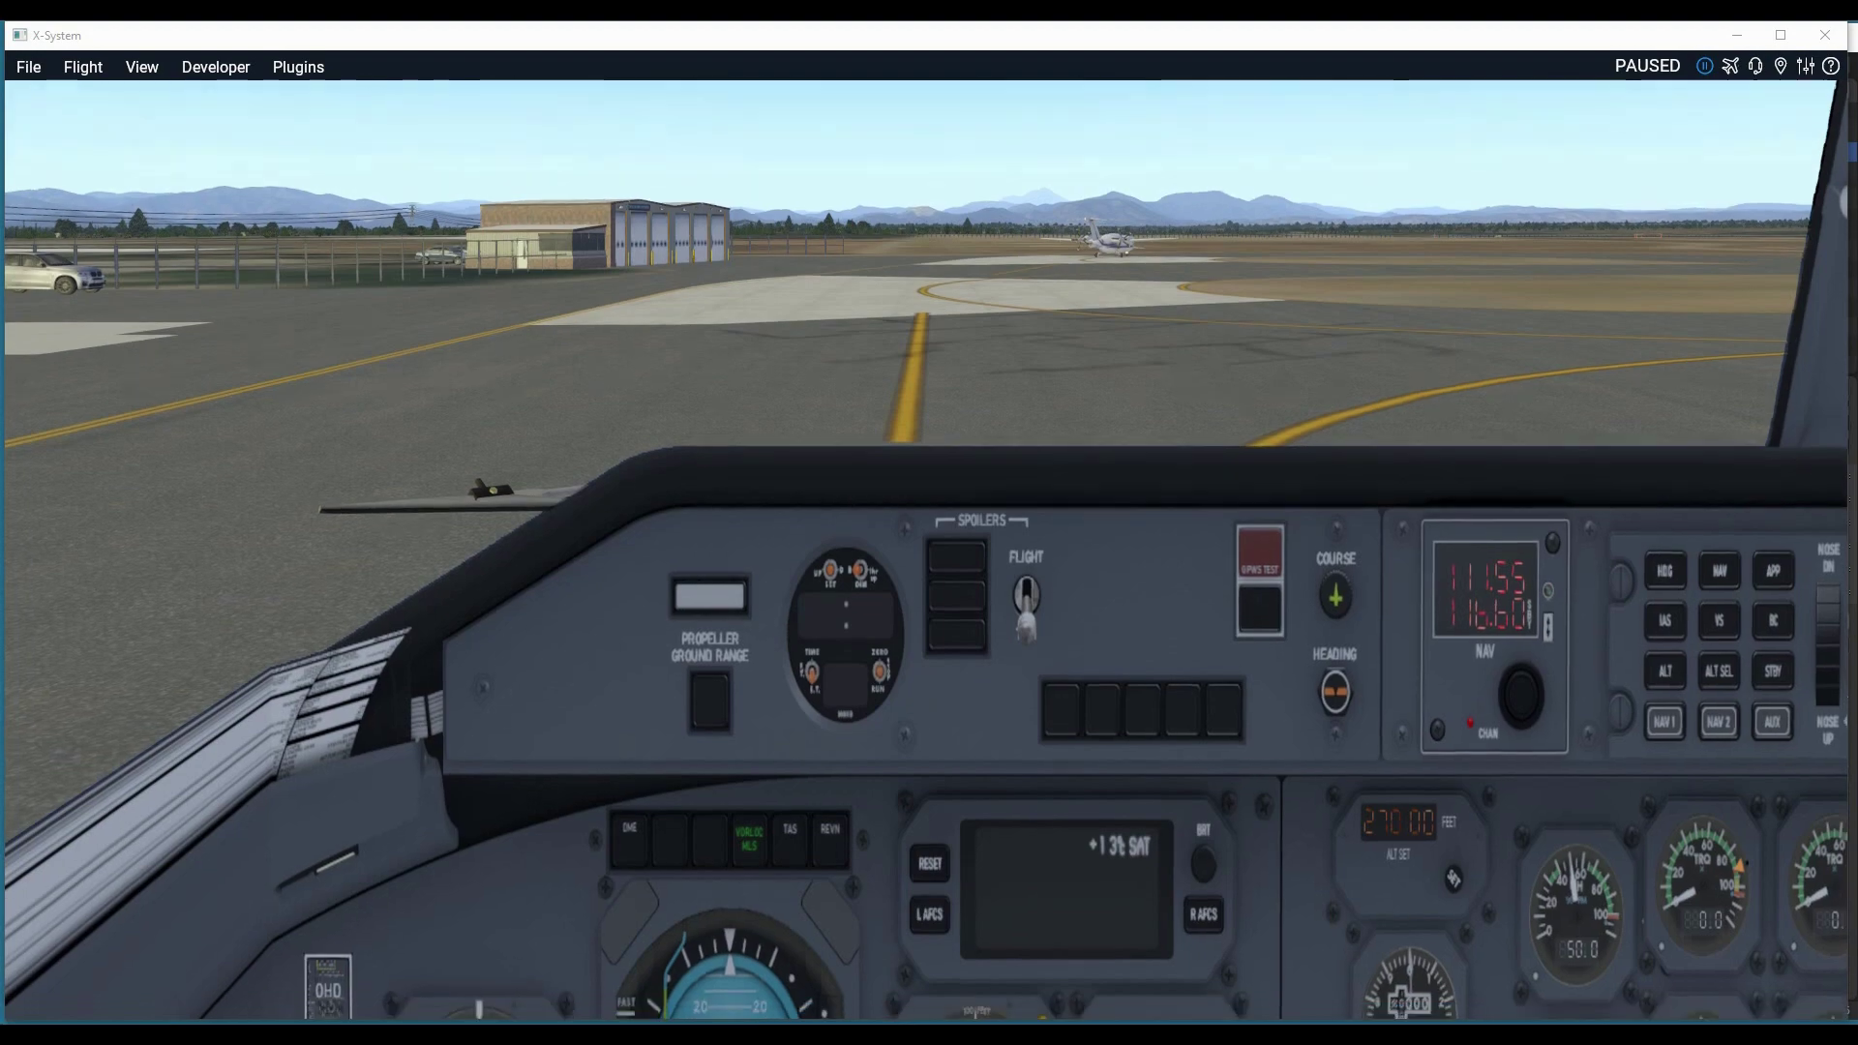
key("shift+1")
key("KP_6")
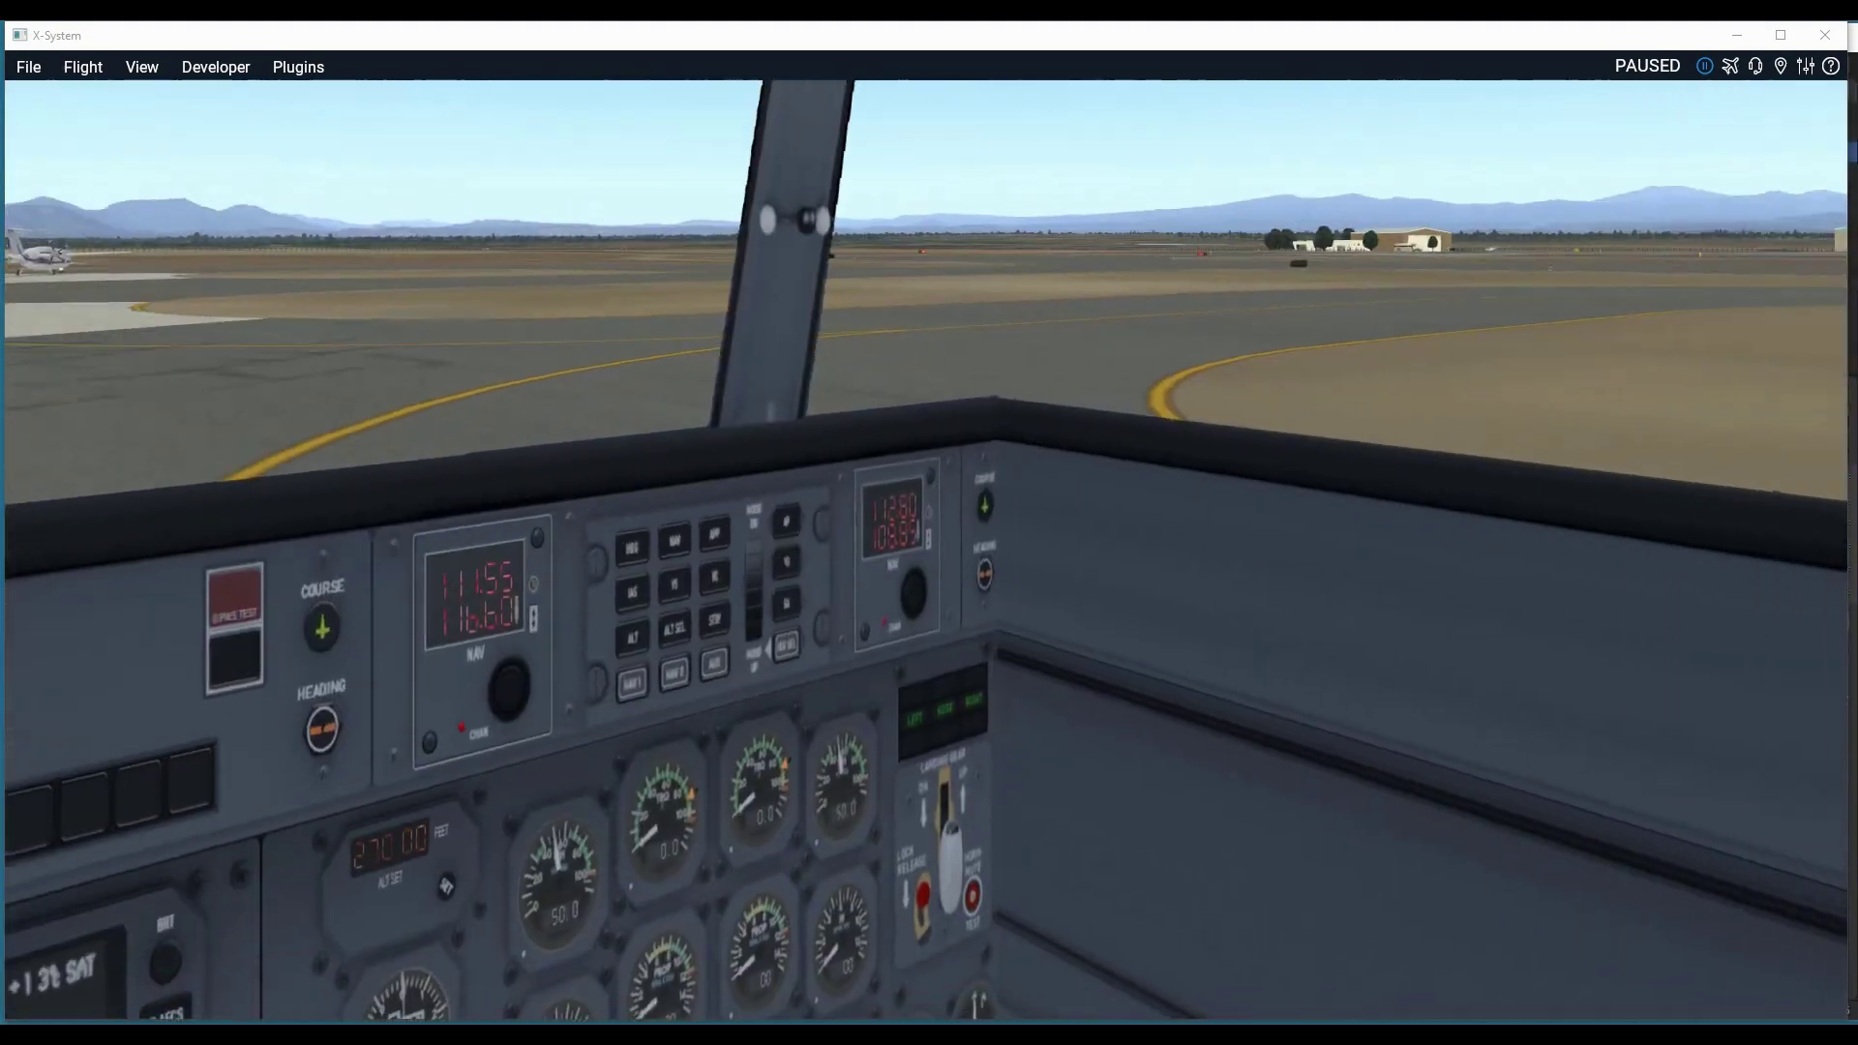
key("shift+1")
key("KP_6")
key("shift+1")
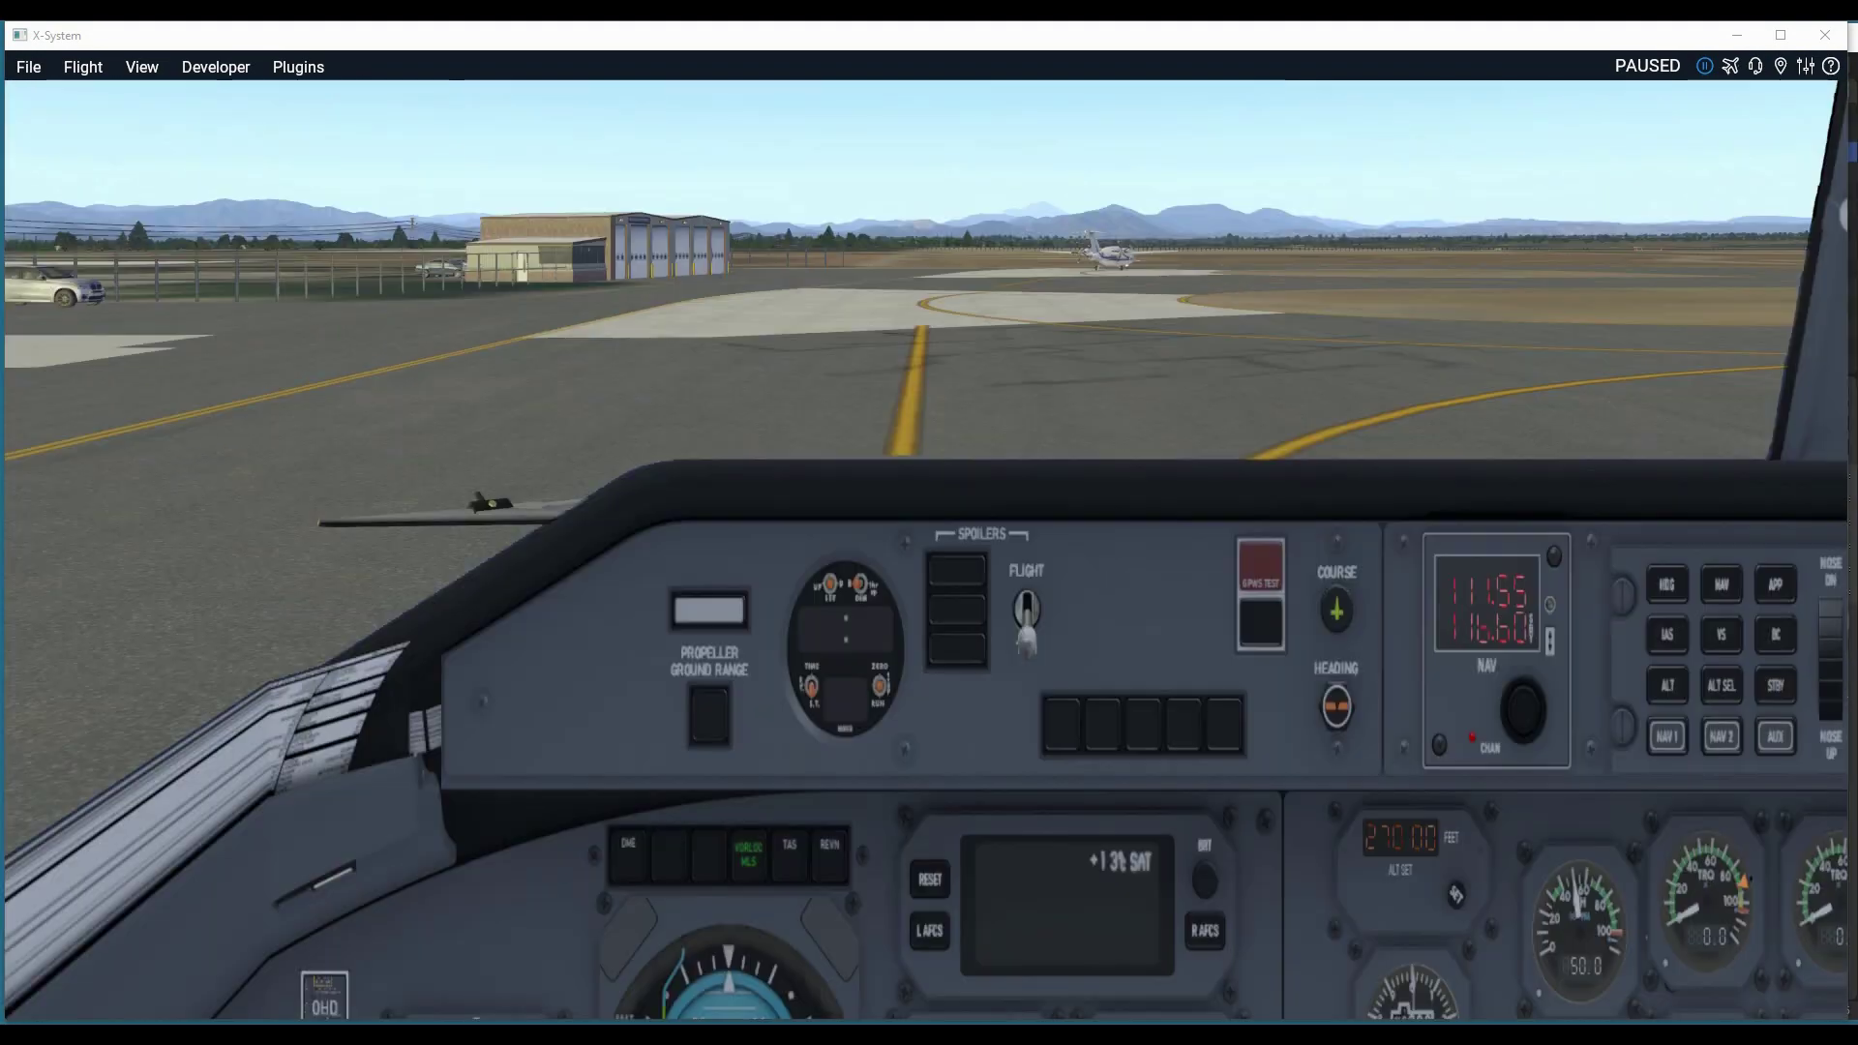
key("KP_2")
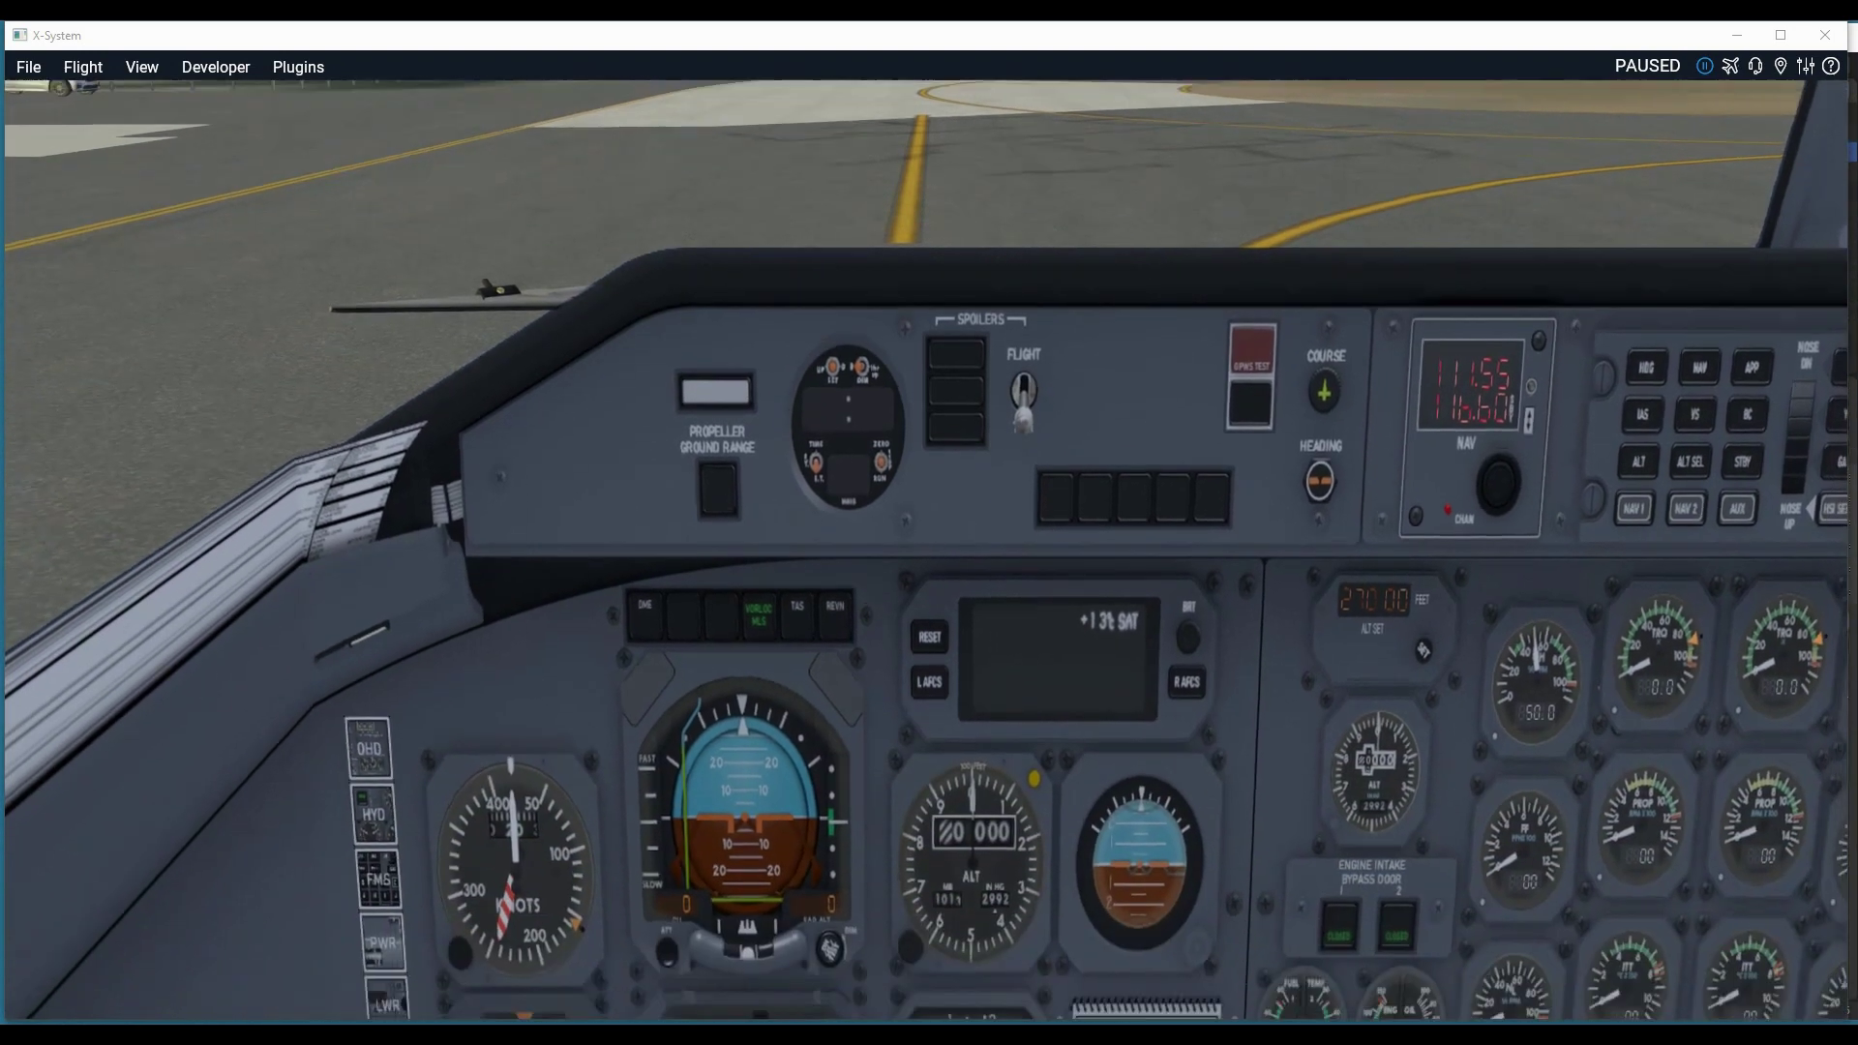
key("shift+1")
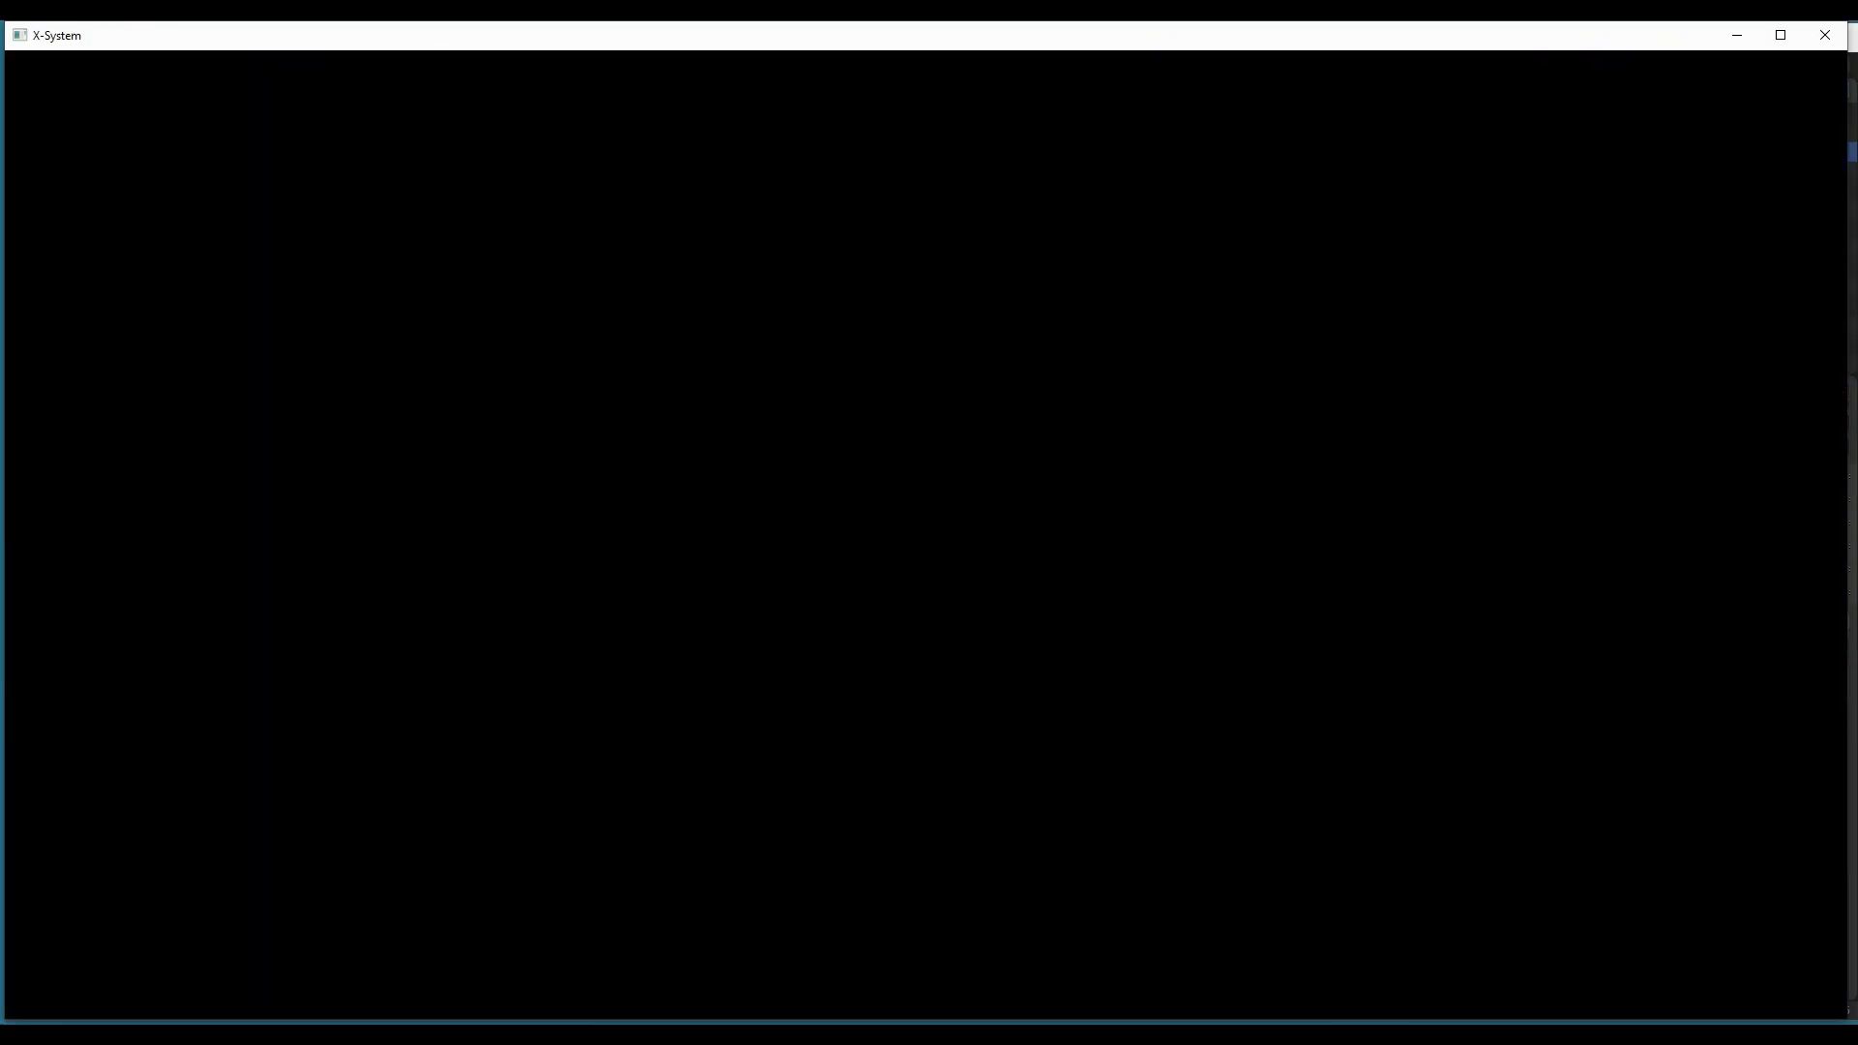
key("Up")
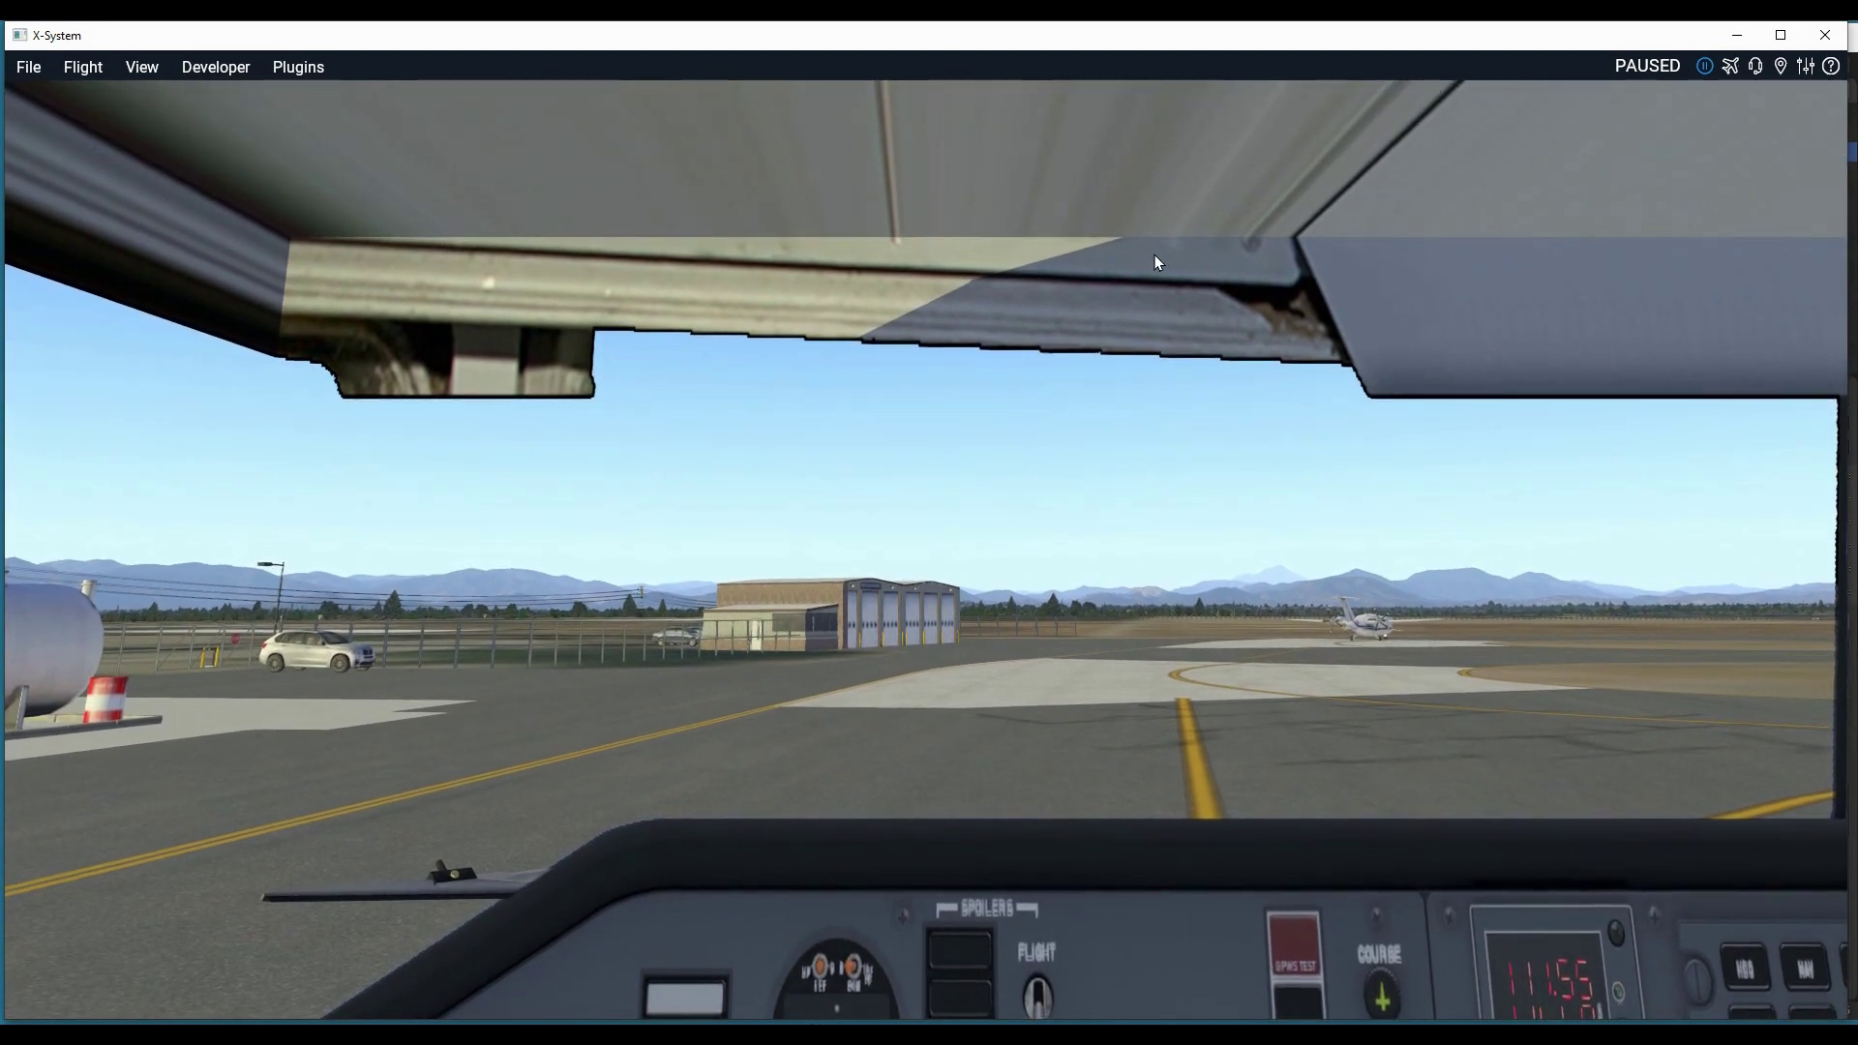
- Tilt and swing the cockpit view up, down, left and right to inspect the new roof and panel
key("Up")
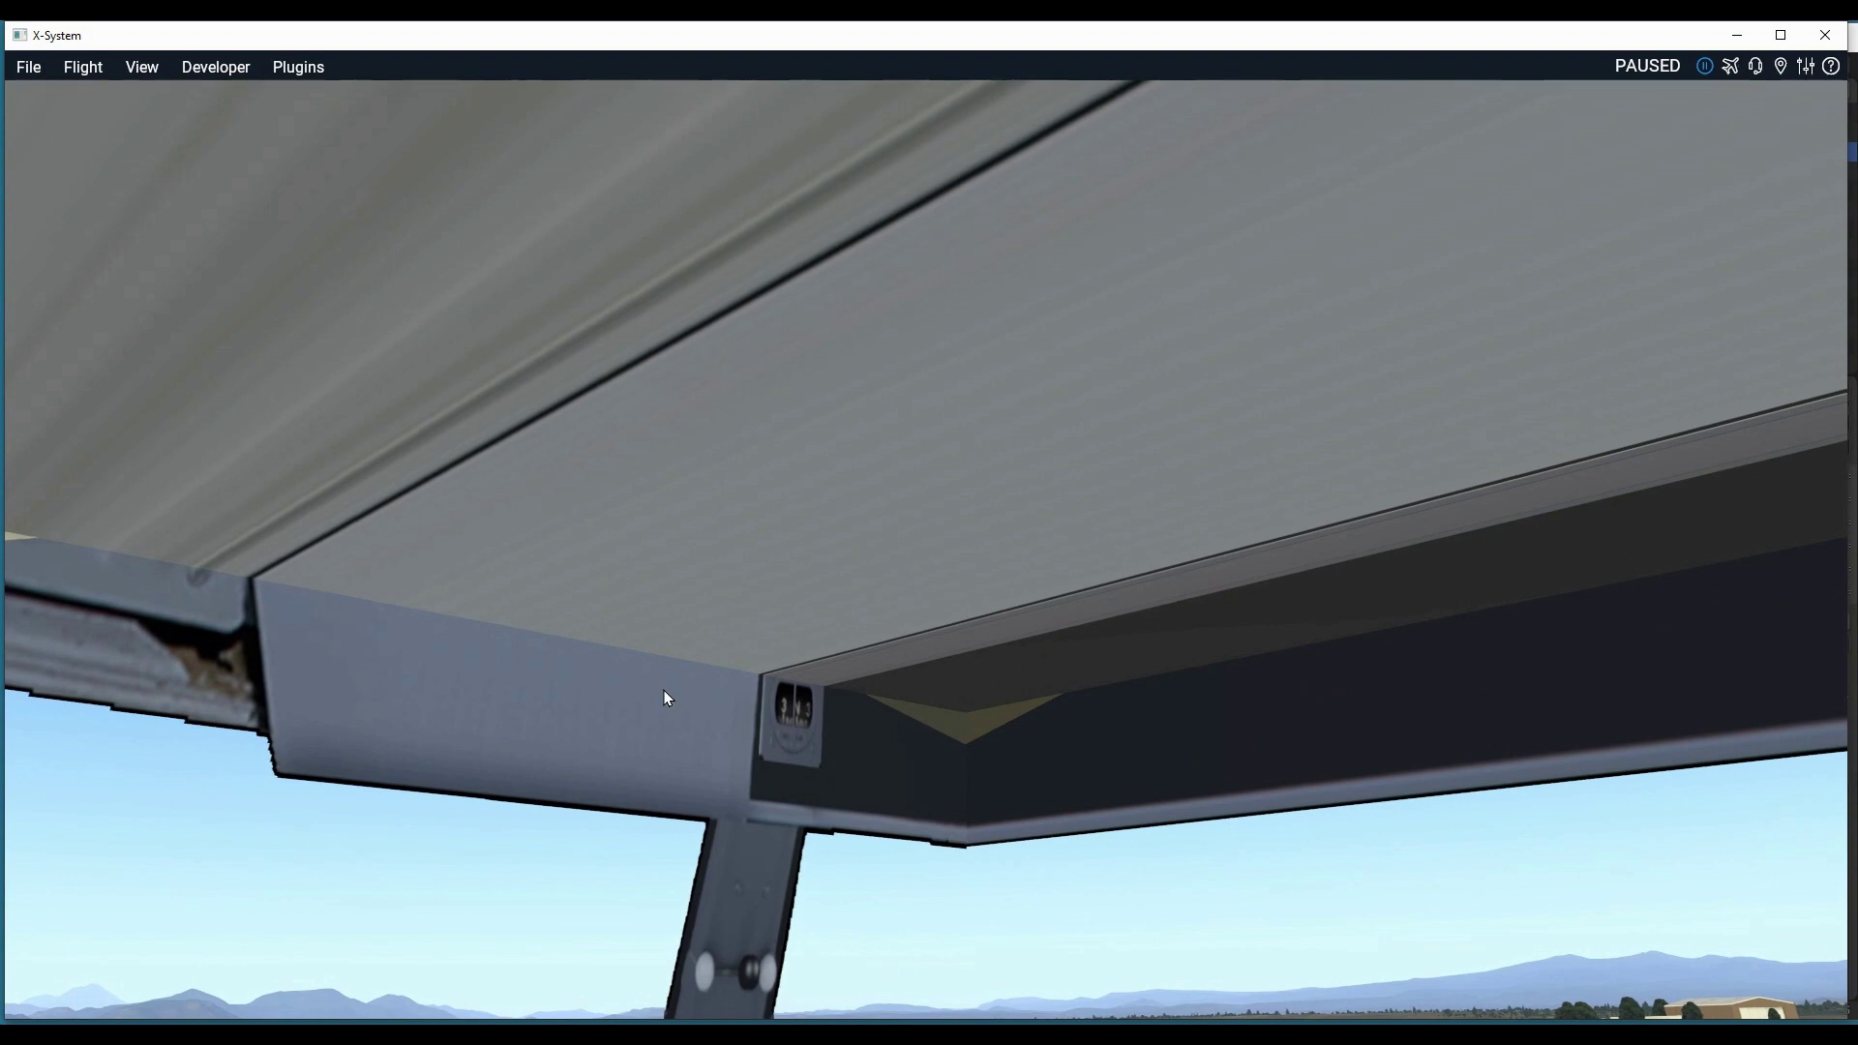
key("shift+9")
key("Up")
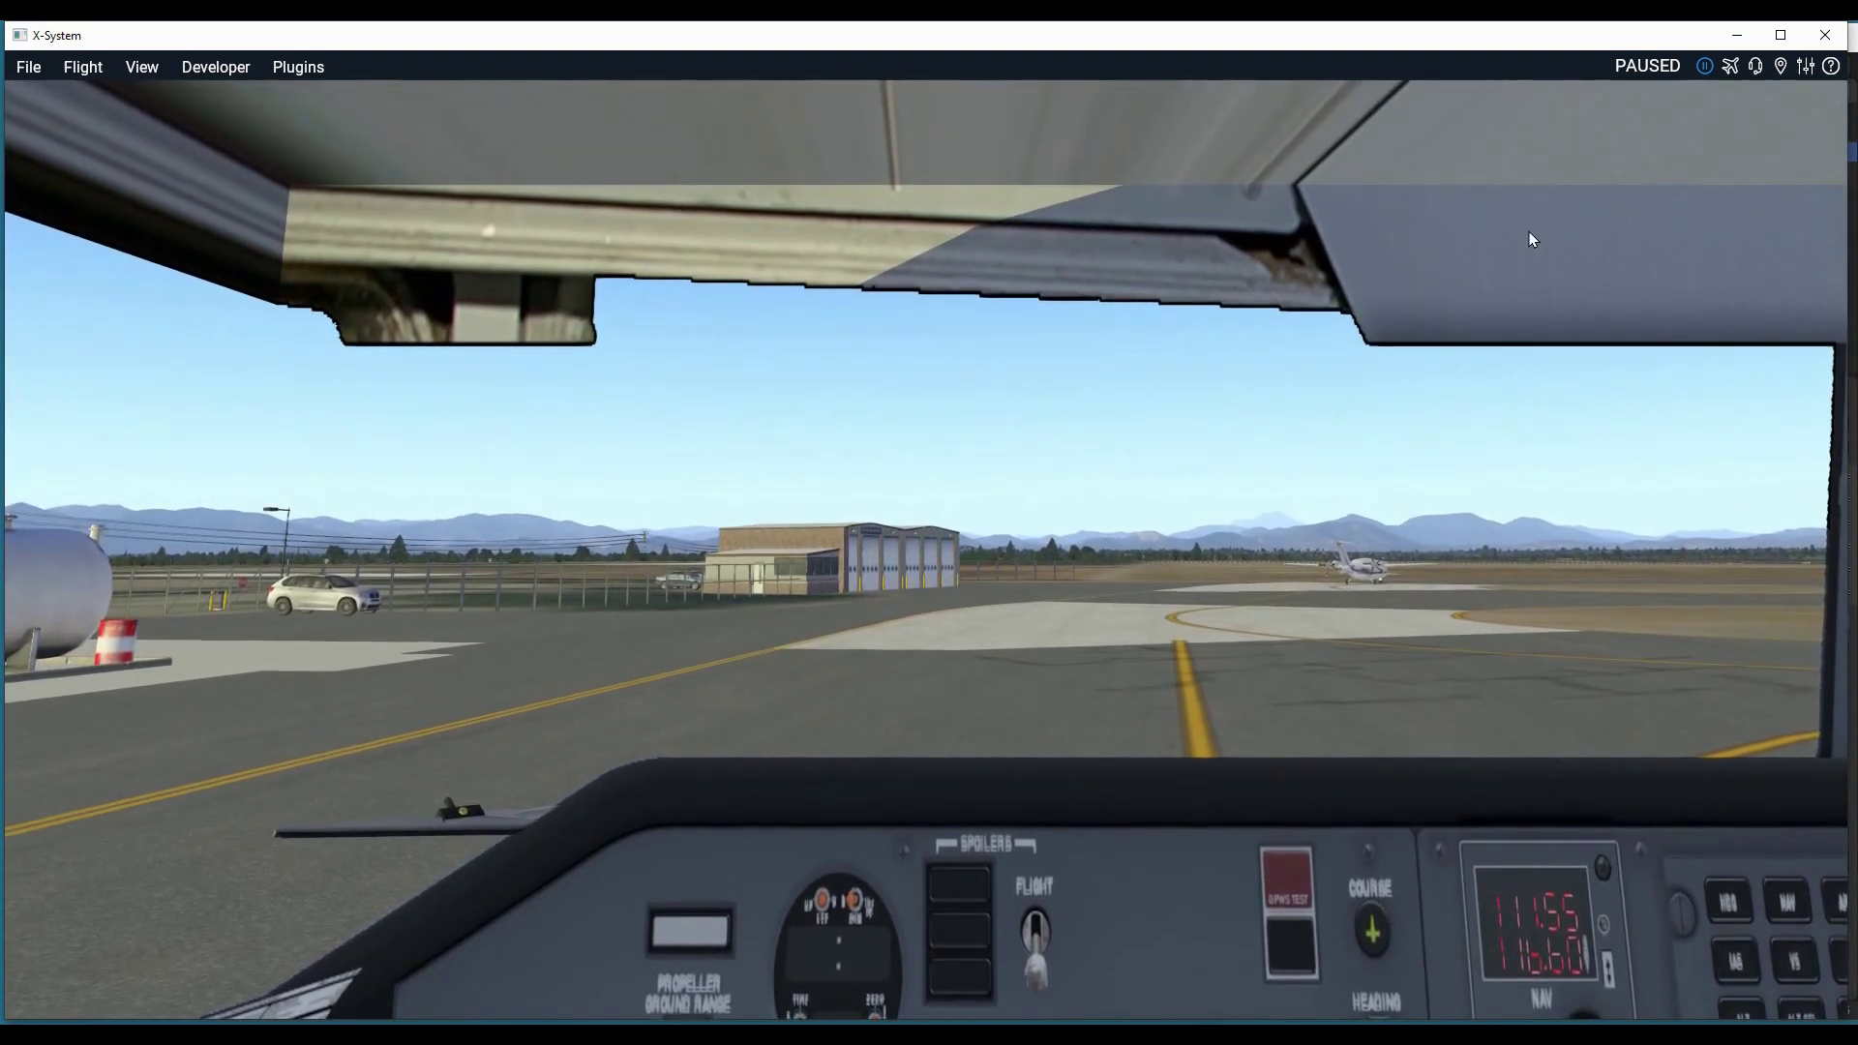
key("Down")
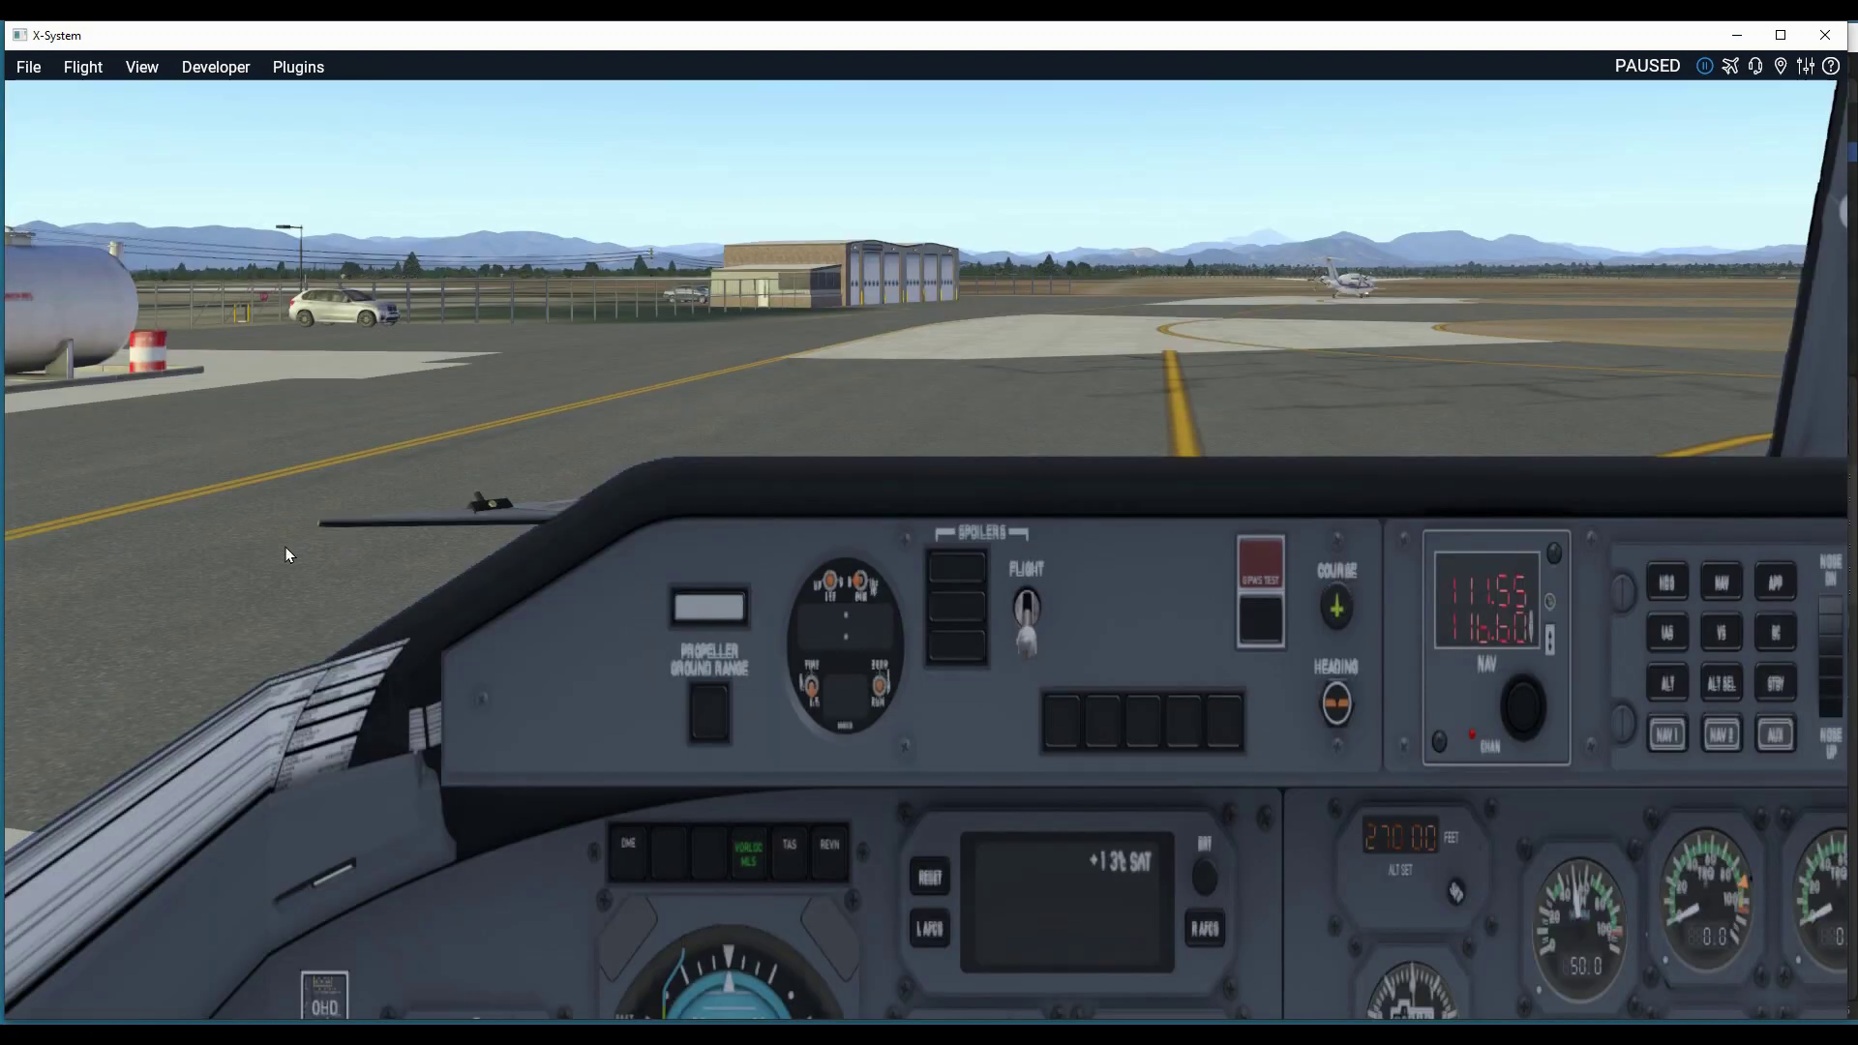
key("Left")
key("Right")
key("Right")
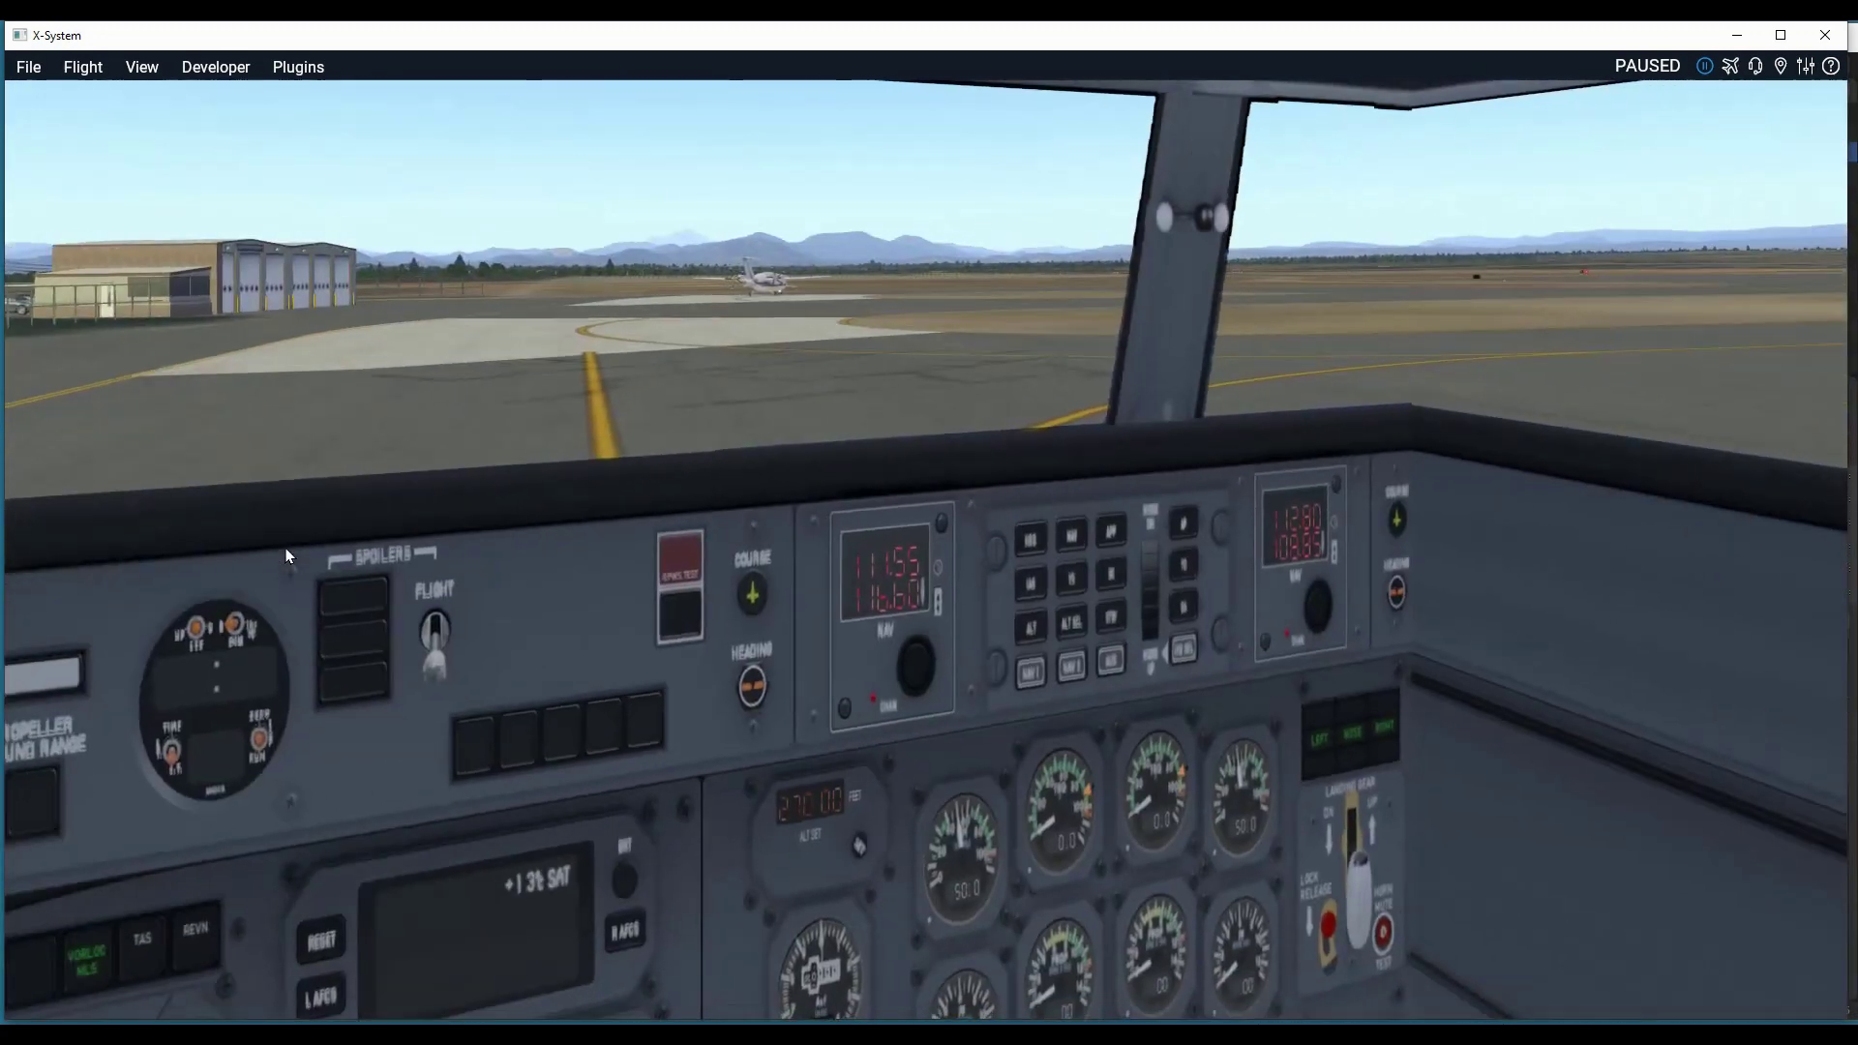
key("Up")
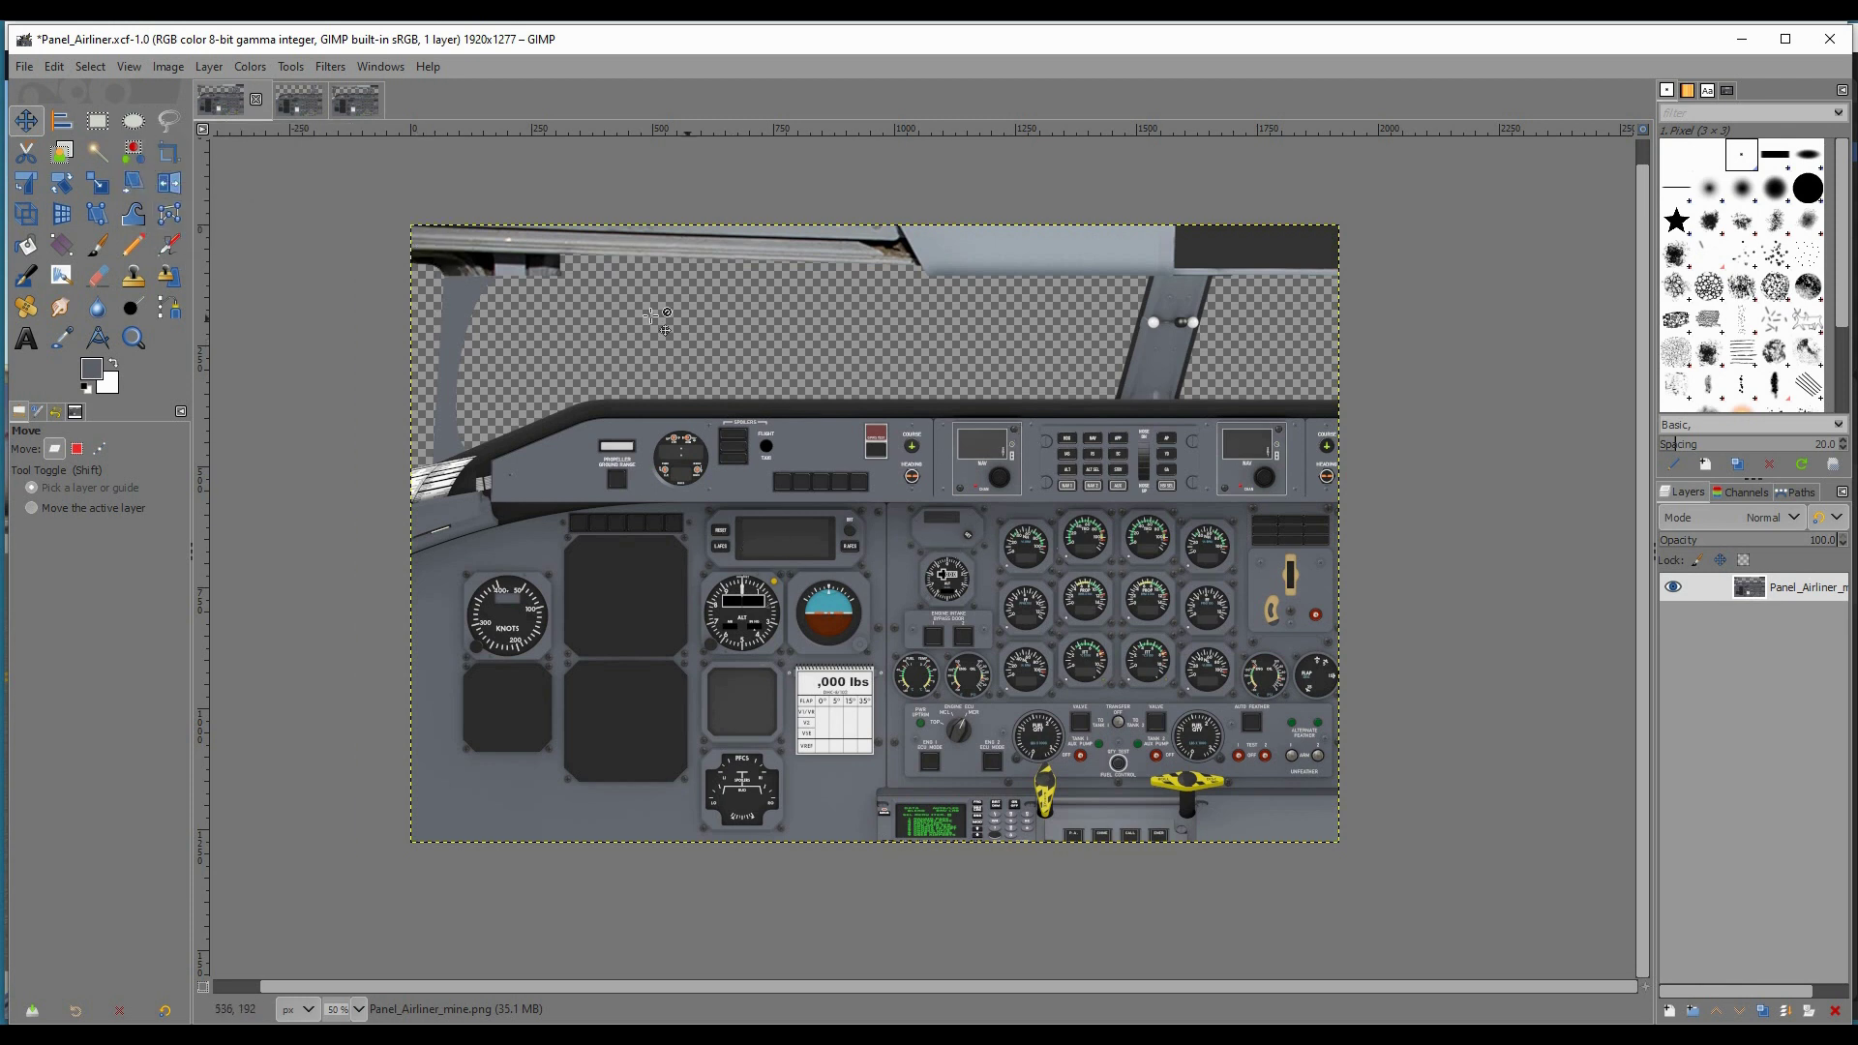
- Cycle through the Panel_Airliner image tabs and settle on the third, Panel_Airliner.xcf-3.0
left_click(301, 97)
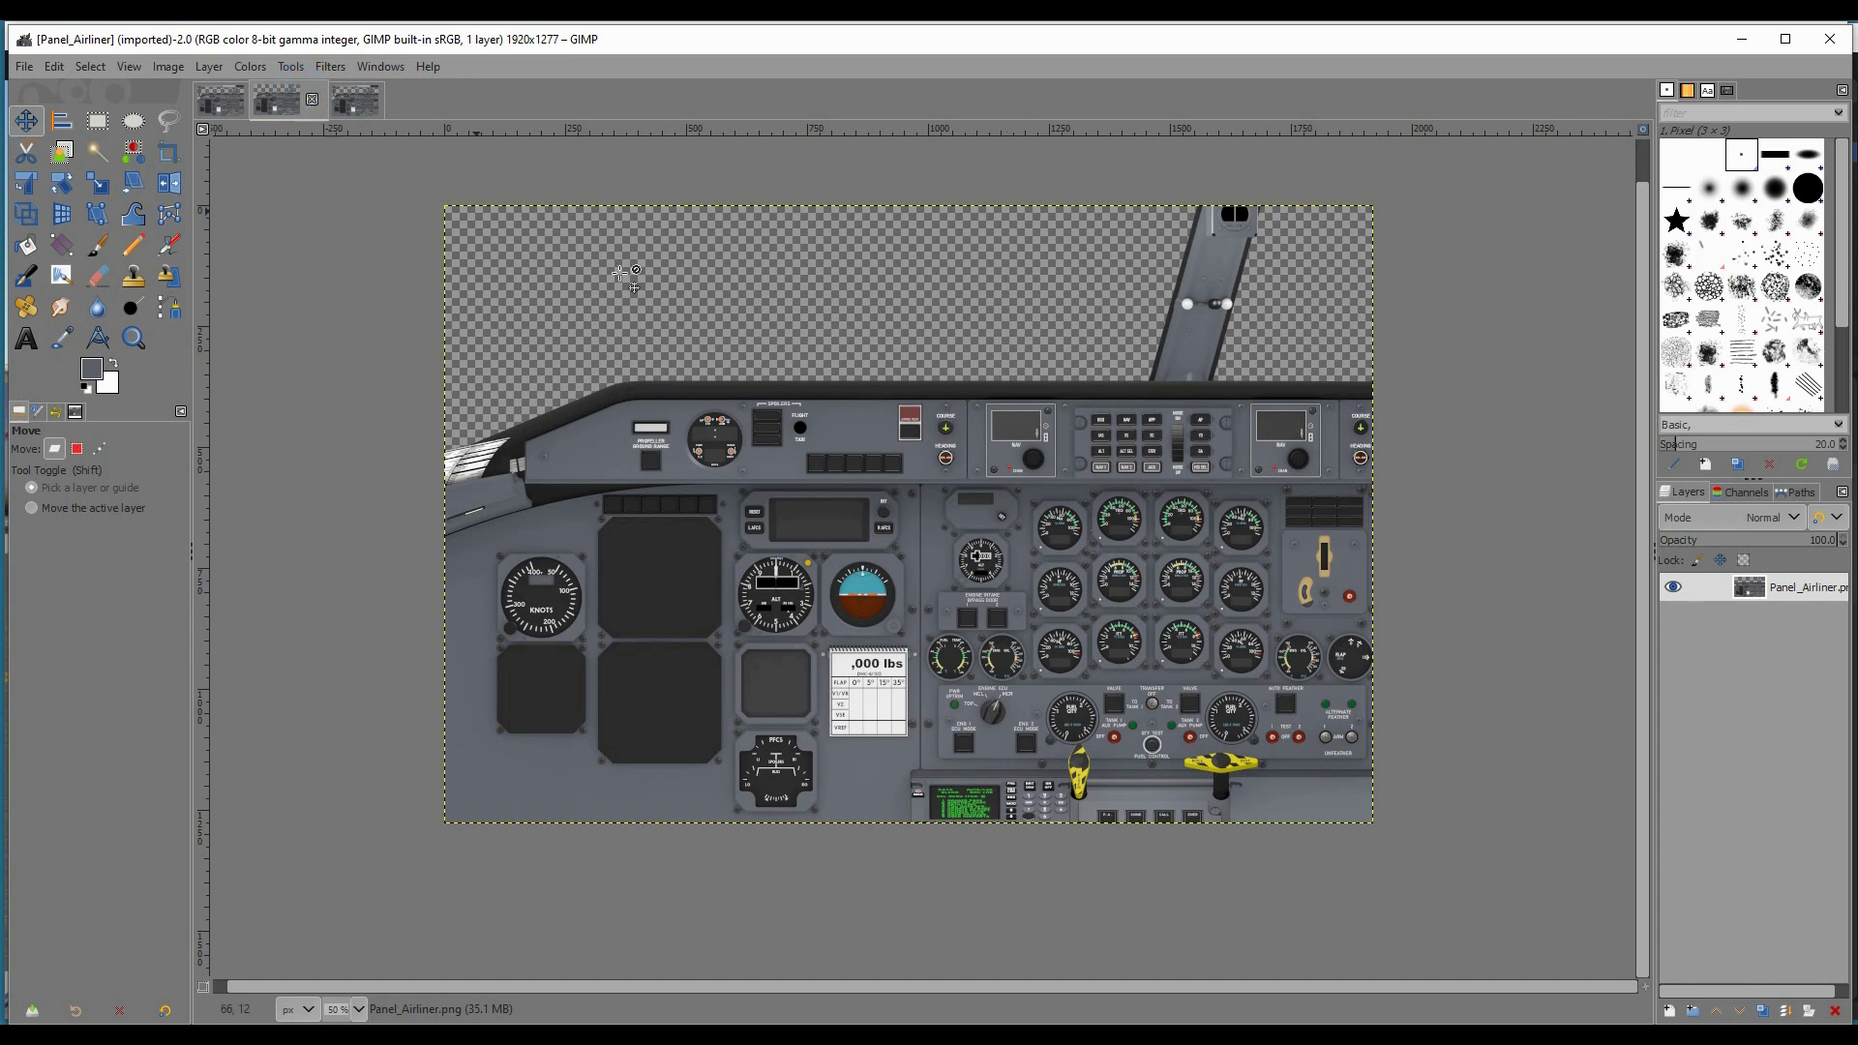
left_click(228, 109)
left_click(301, 97)
left_click(354, 98)
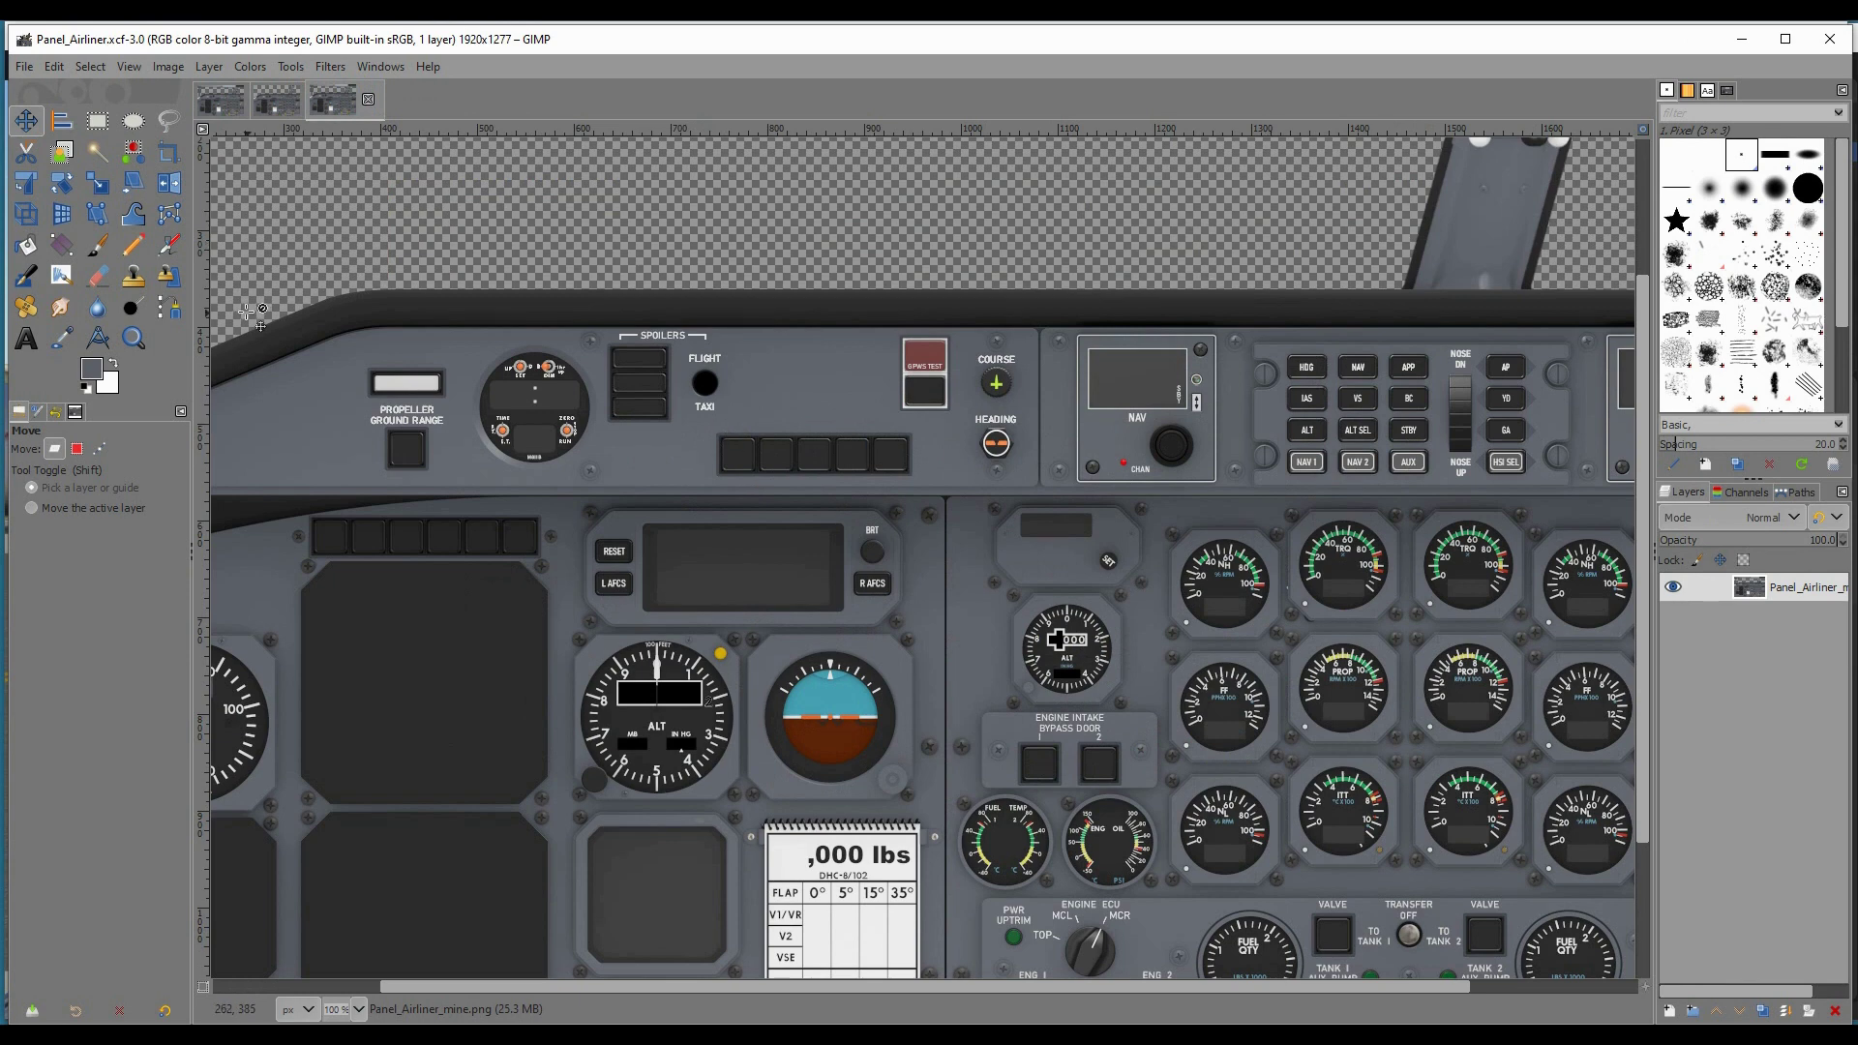